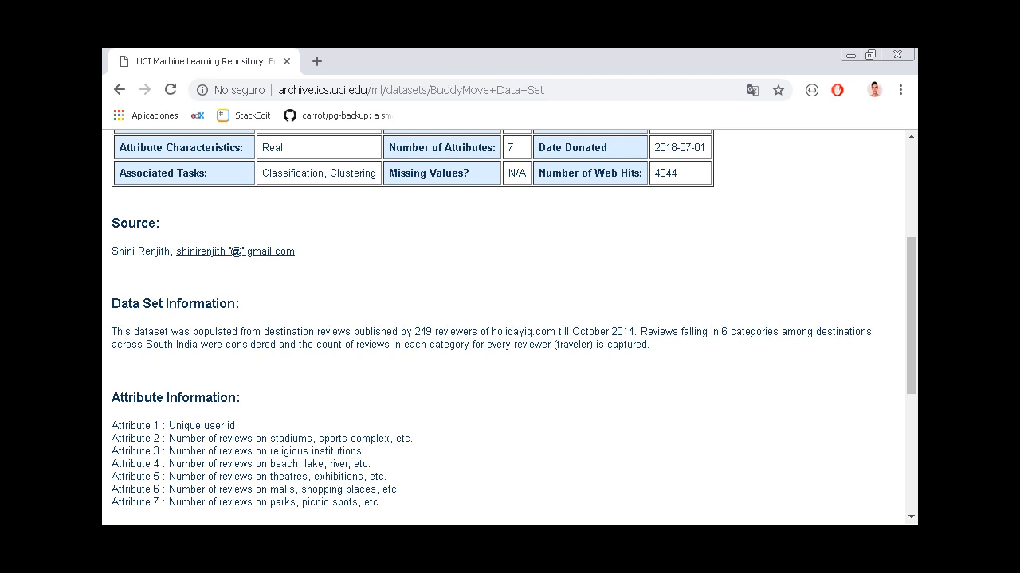
Read the descriptions of the seven attributes on the BuddyMove Data Set page, from the unique user id to parks
scroll(606, 344, "down", 1)
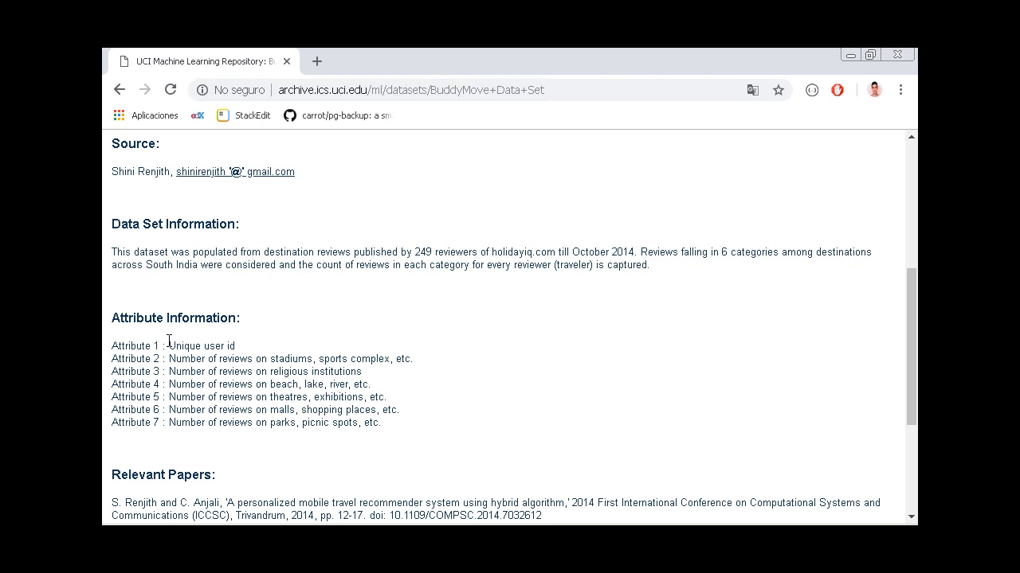
left_click_drag(170, 346, 249, 346)
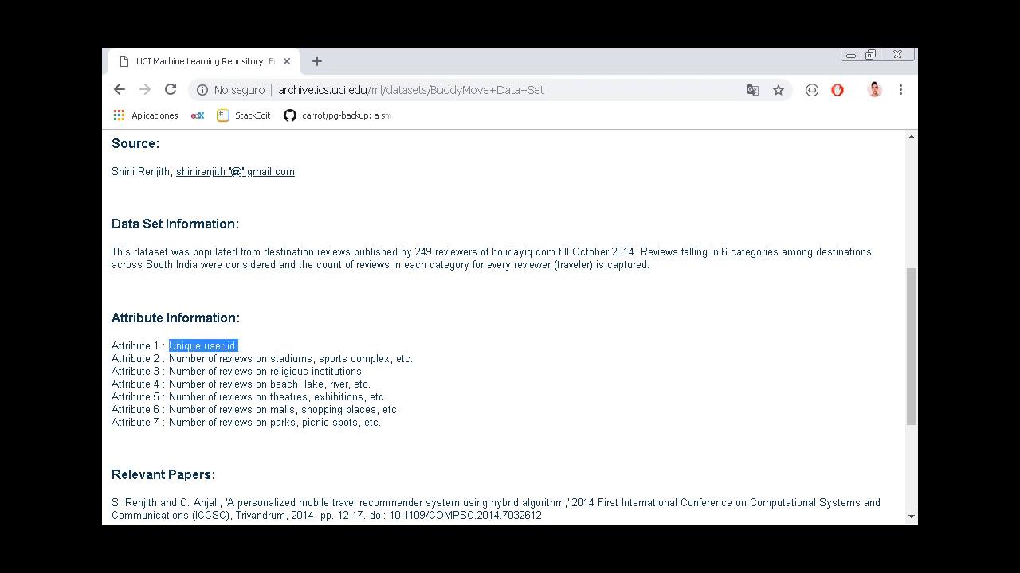
left_click(228, 346)
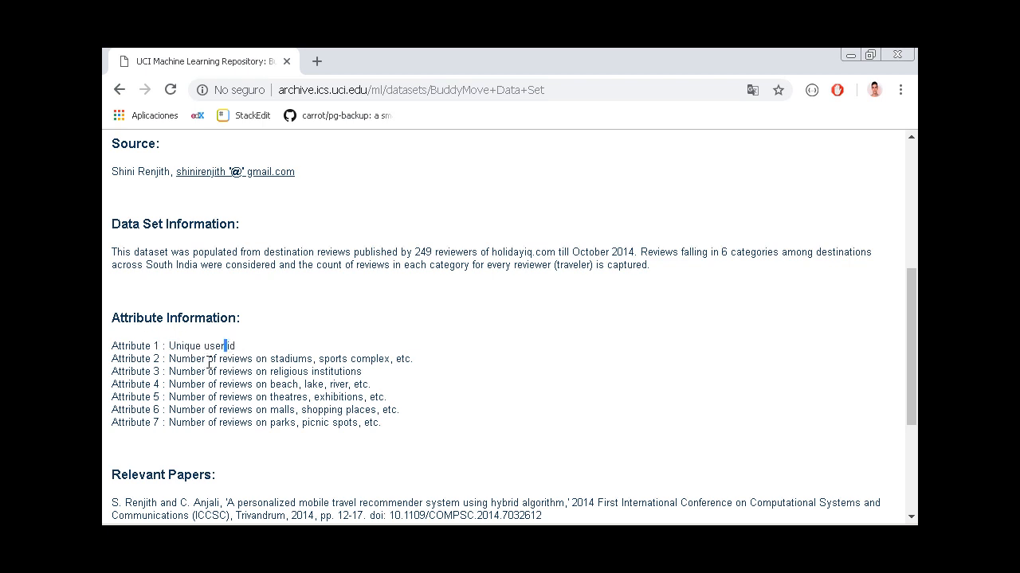
double_click(284, 358)
double_click(288, 371)
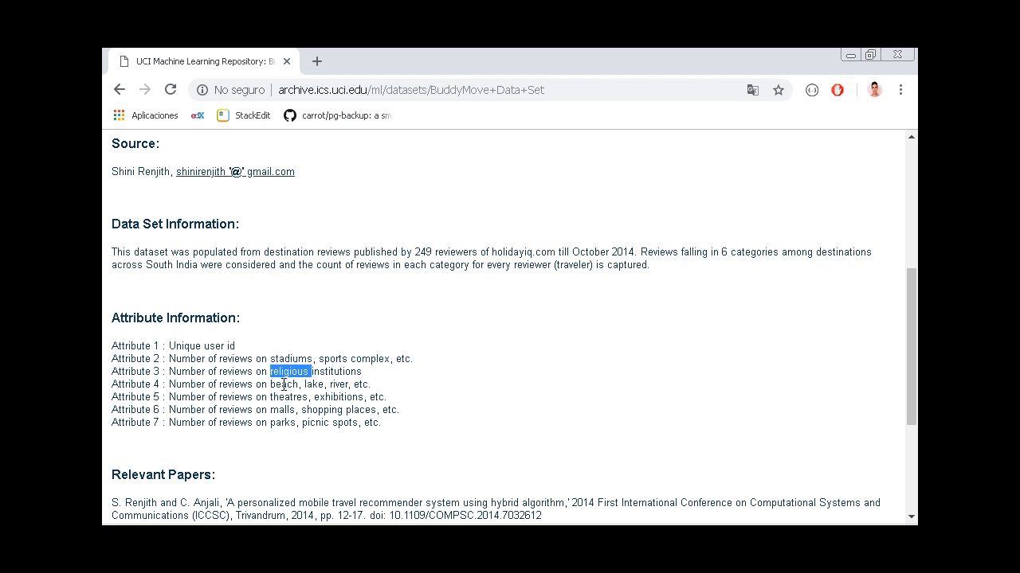
double_click(284, 385)
double_click(284, 396)
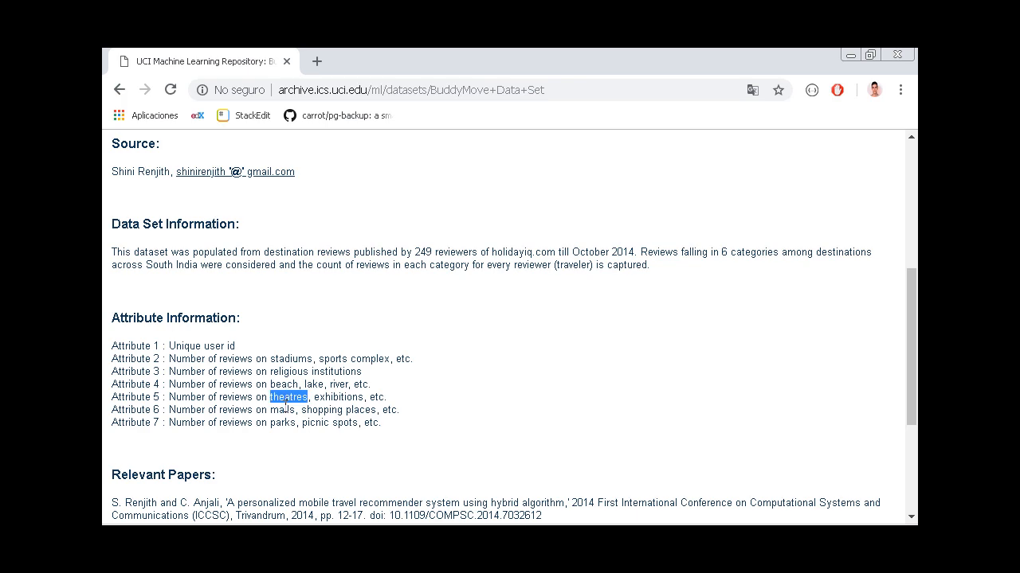
double_click(284, 410)
left_click(285, 422)
double_click(284, 422)
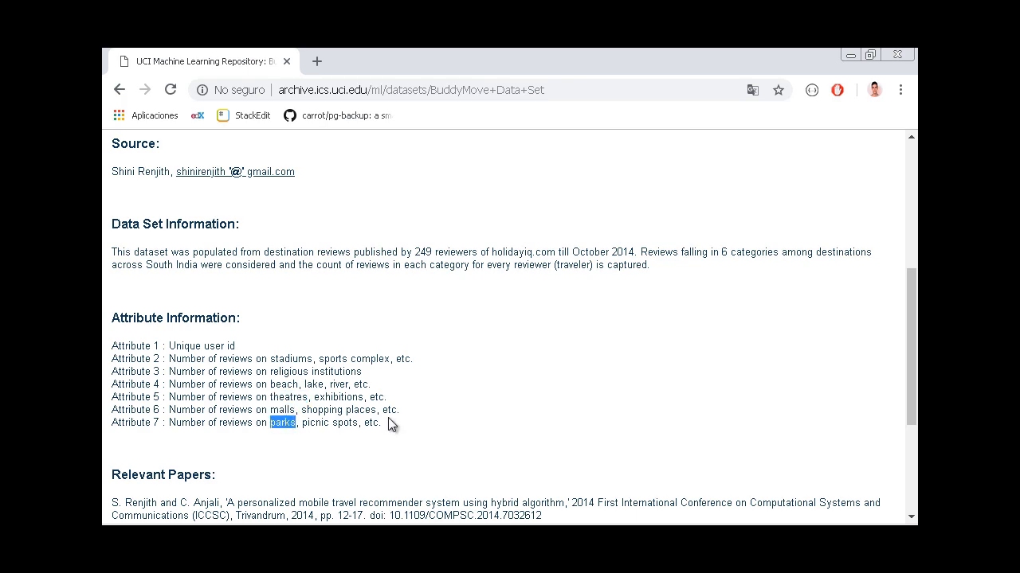
scroll(386, 382, "up", 4)
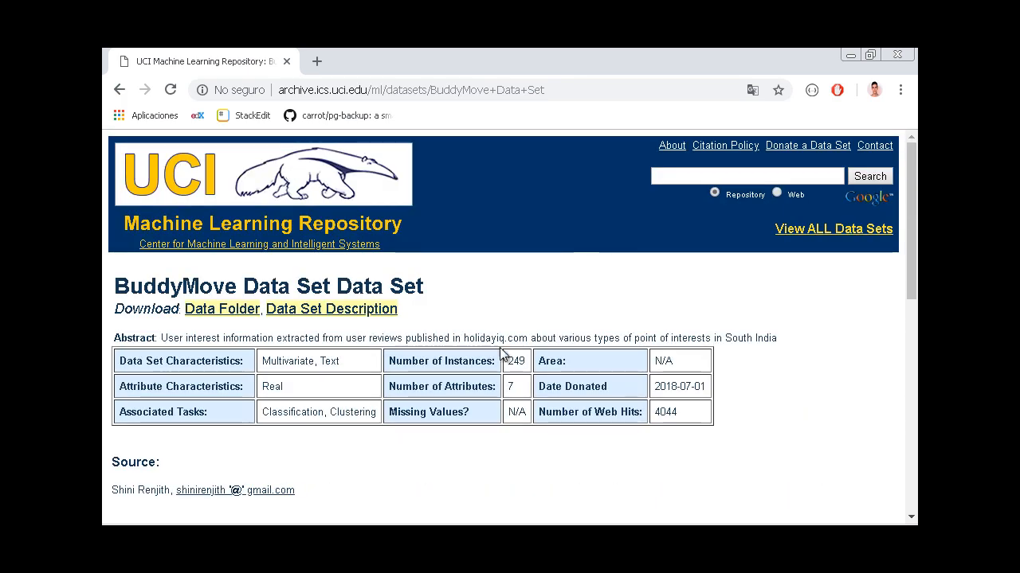
Switch to Weka Explorer and load the CSV data file buddymove_holidayiq.csv from the Downloads folder
key("alt+Tab")
left_click(164, 109)
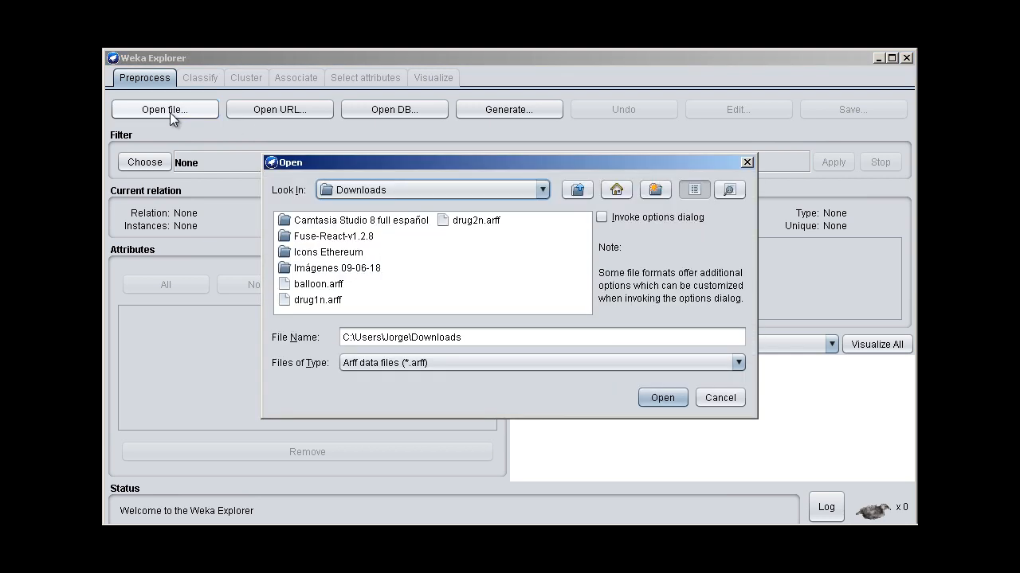
left_click(392, 365)
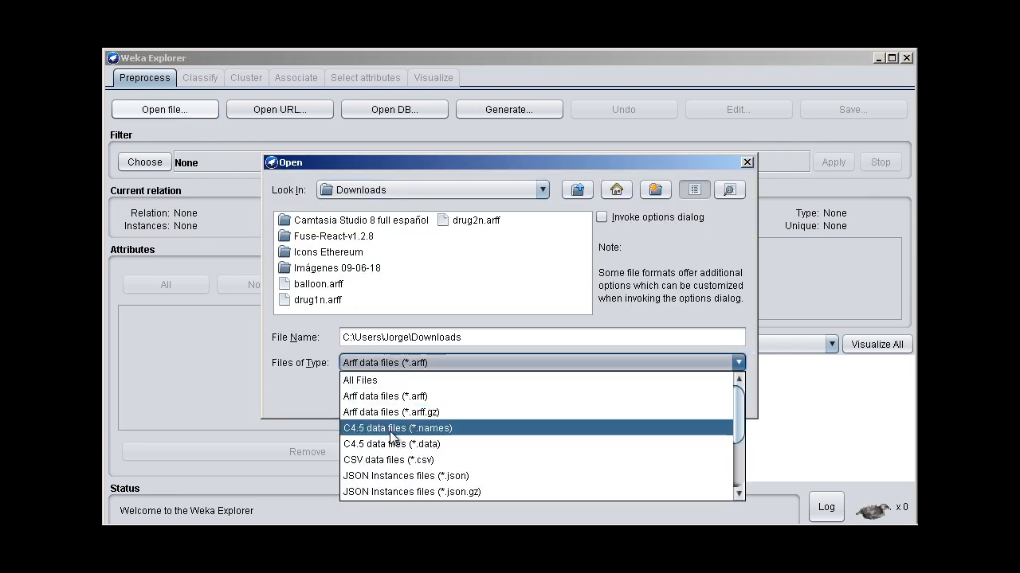
left_click(391, 460)
left_click(330, 287)
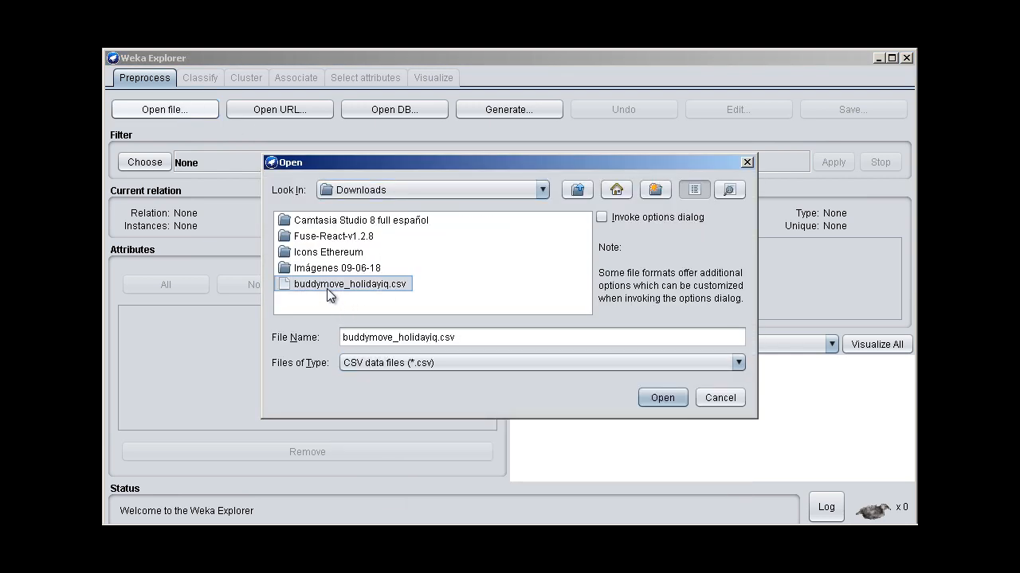
left_click(654, 398)
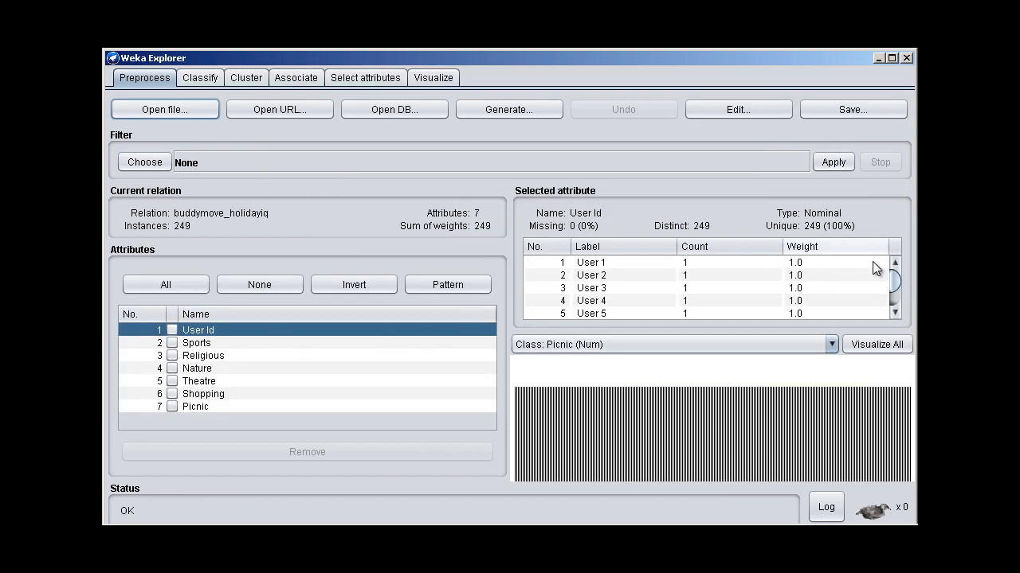
Examine the User Id labels, the statistics of the attributes from Sports to Picnic, and the combined histograms of all attributes
mouse_move(891, 272)
left_mouse_down()
mouse_move(892, 296)
mouse_move(892, 250)
mouse_move(892, 286)
left_mouse_up()
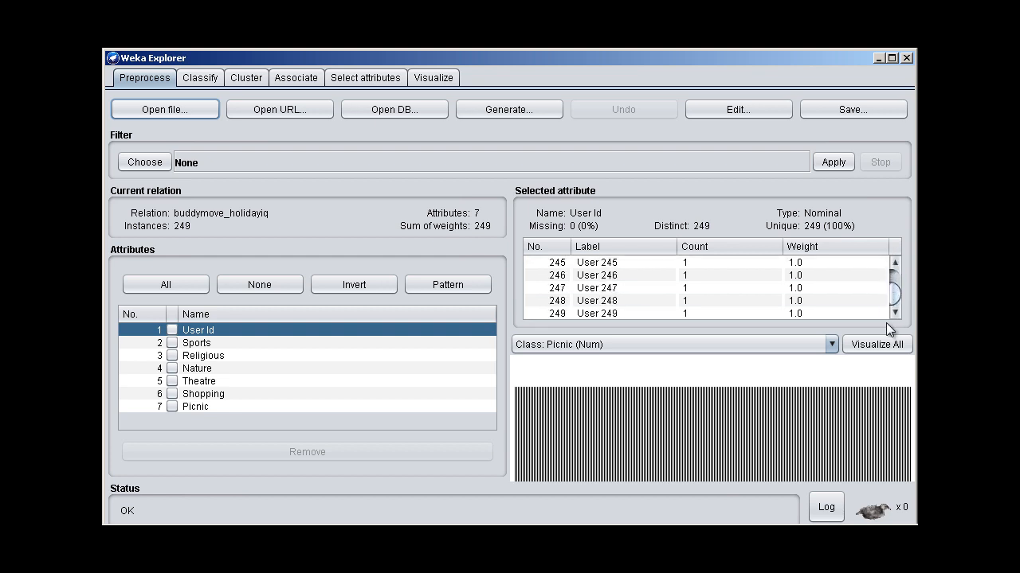
left_click(613, 276)
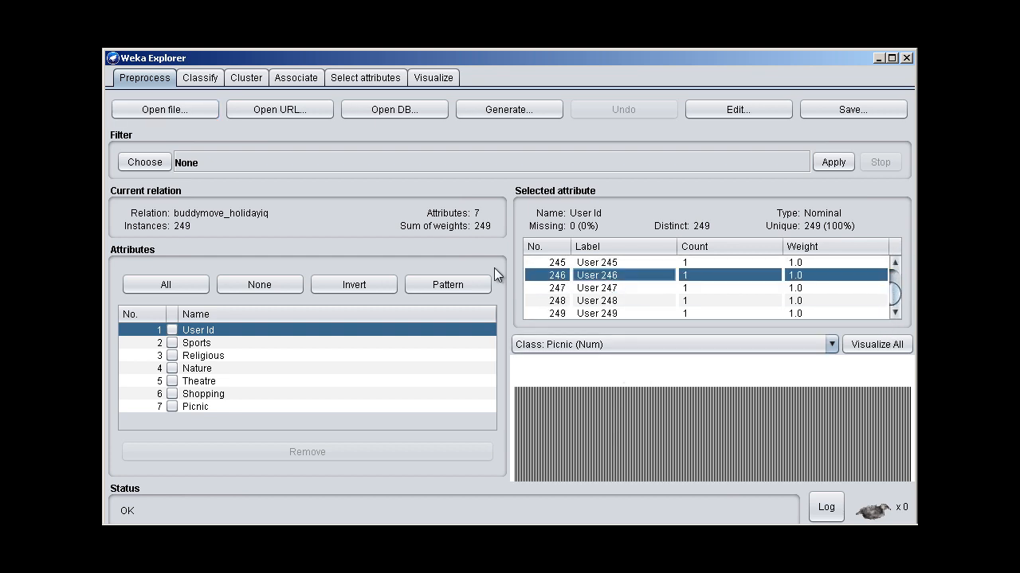
left_click(269, 345)
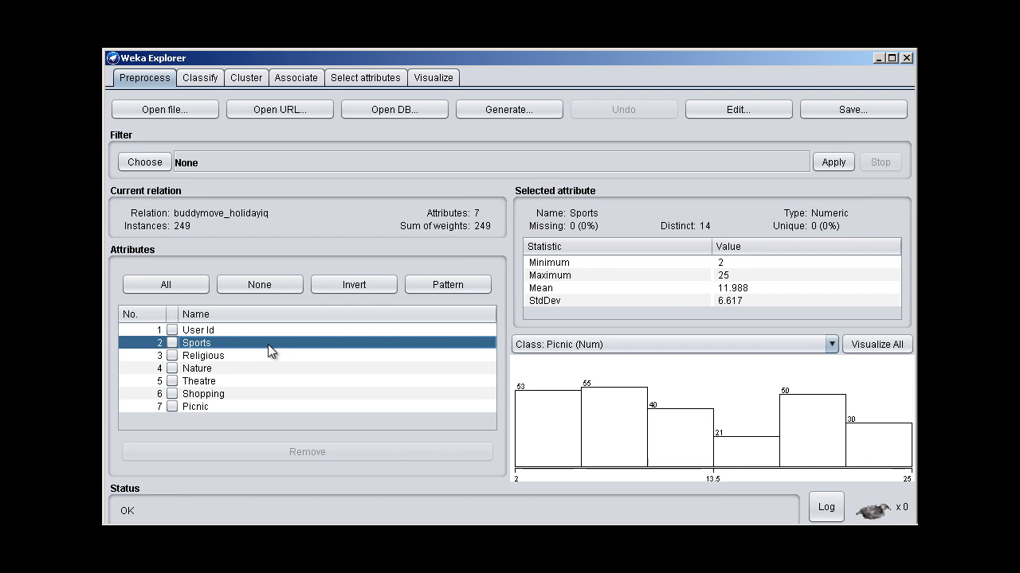
key("Down")
key("Down")
key("Down")
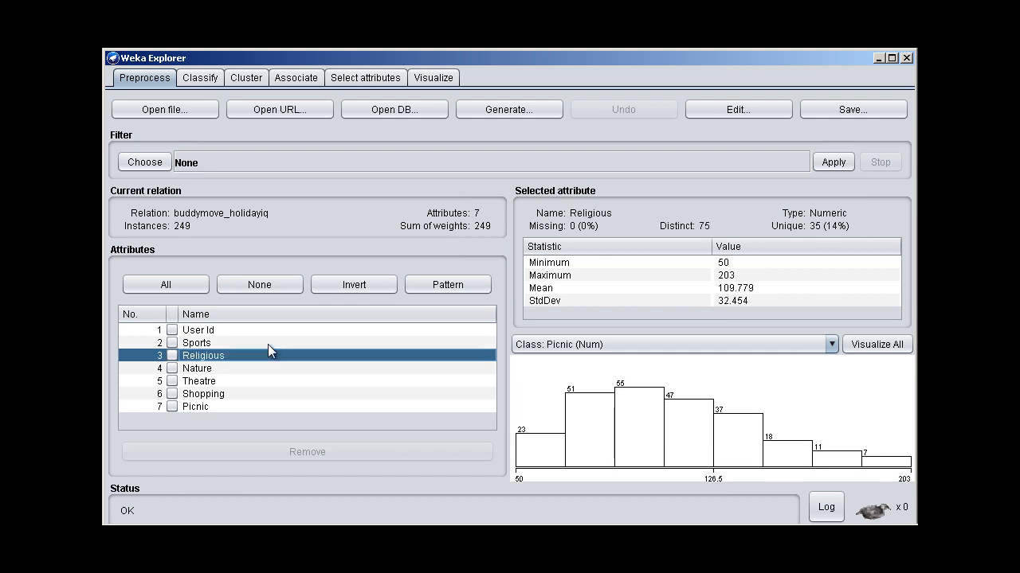
key("Down")
key("Down")
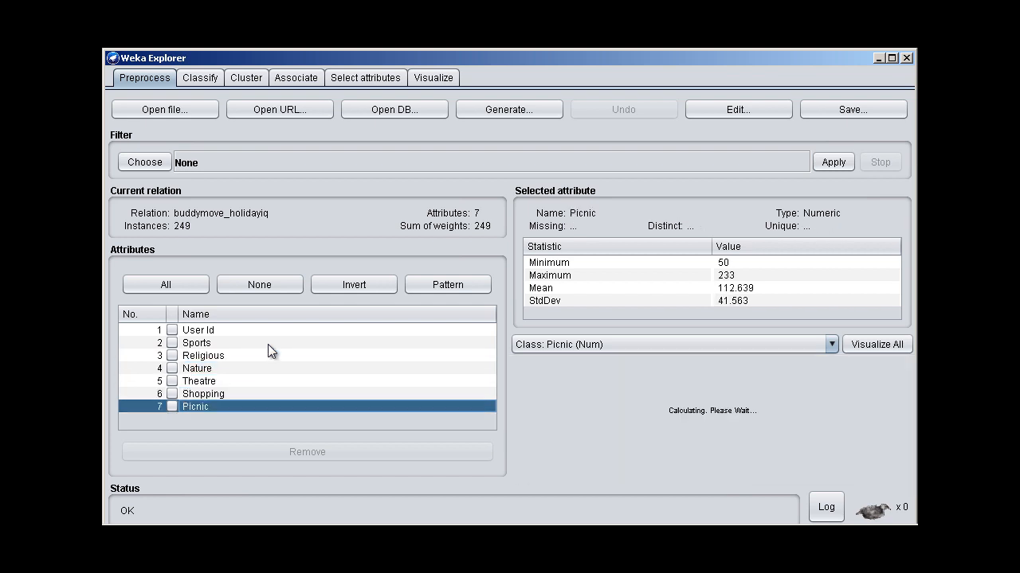
left_click(856, 345)
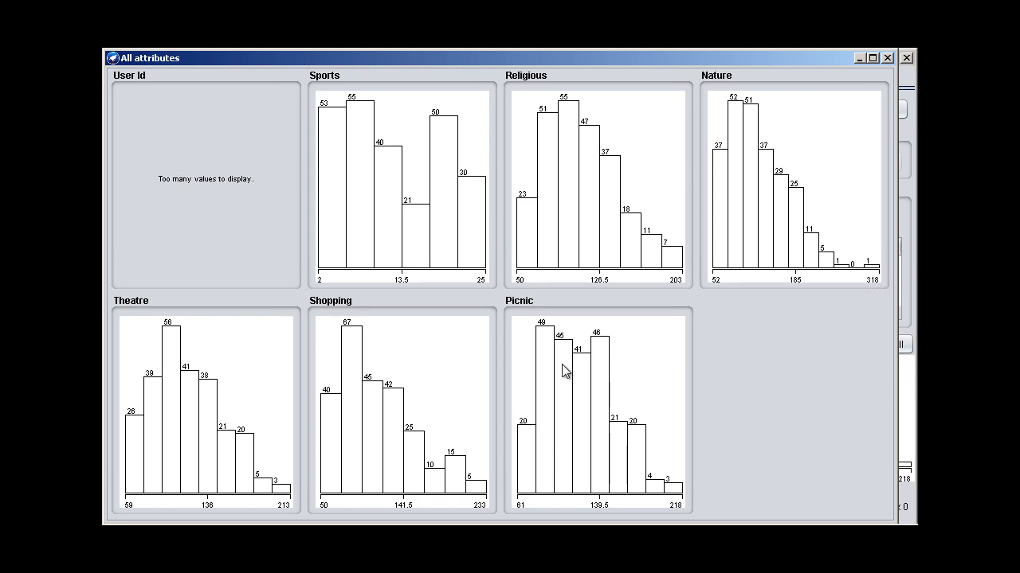
left_click(886, 59)
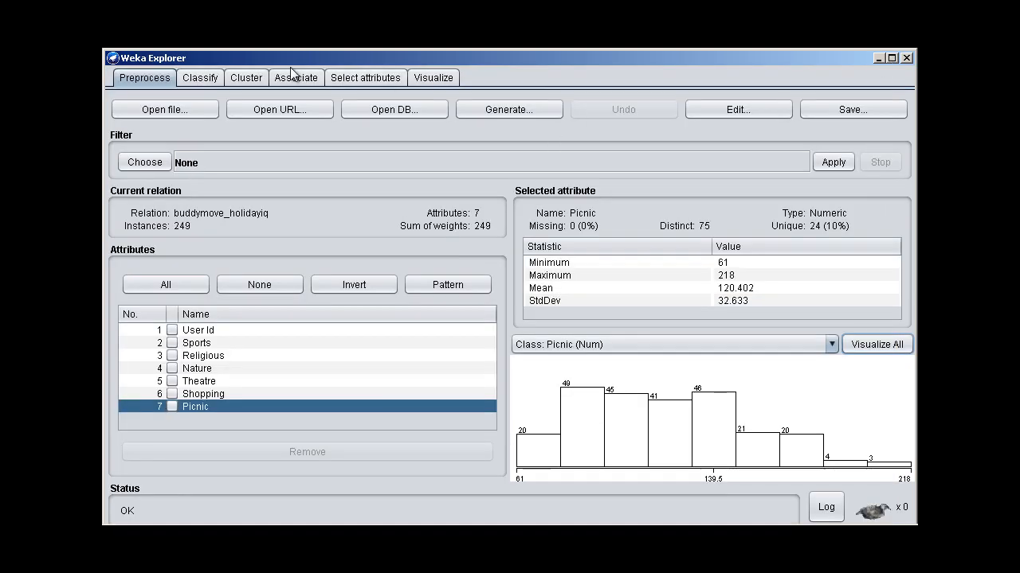
Choose EM as the clustering algorithm for the loaded data
left_click(246, 77)
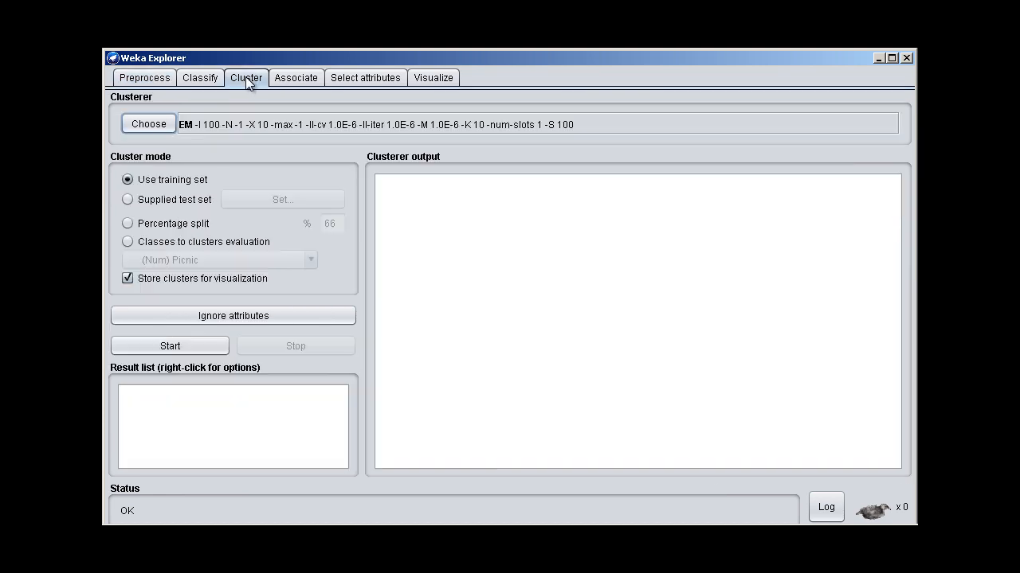
left_click(164, 125)
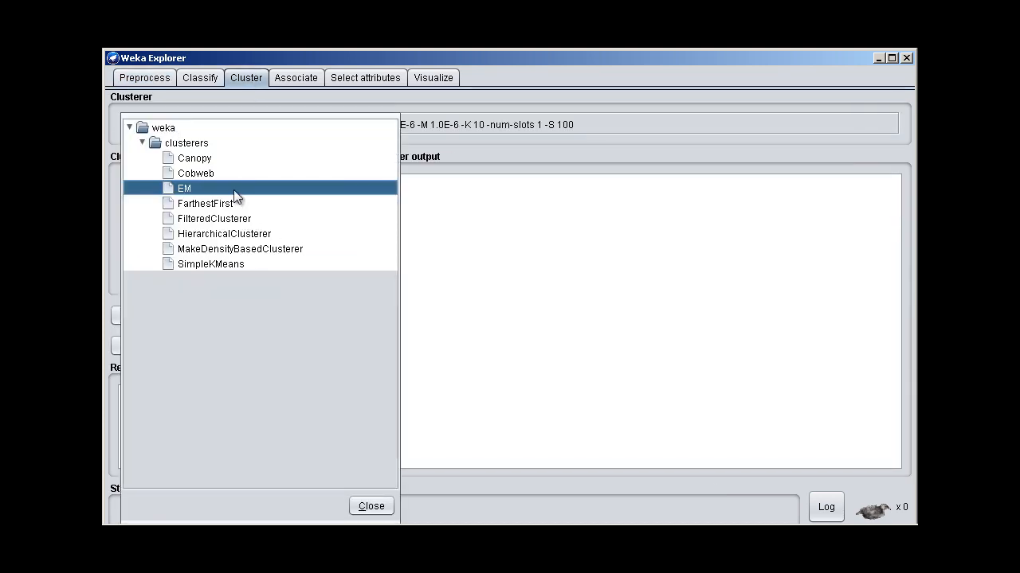
left_click(237, 188)
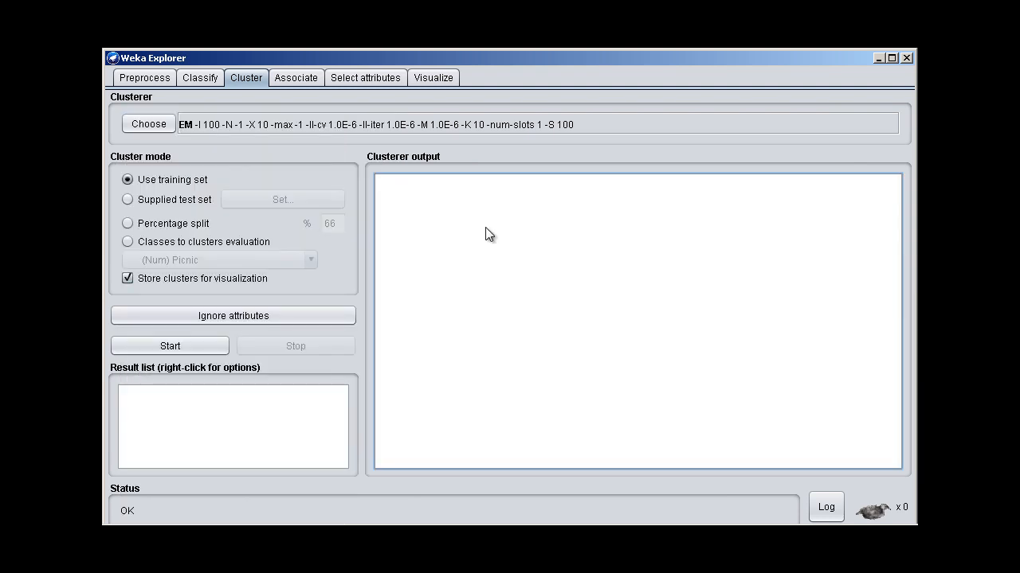
Read the detailed description of the EM clusterer from its settings, covering how it determines the number of clusters
left_click(320, 127)
left_click(642, 142)
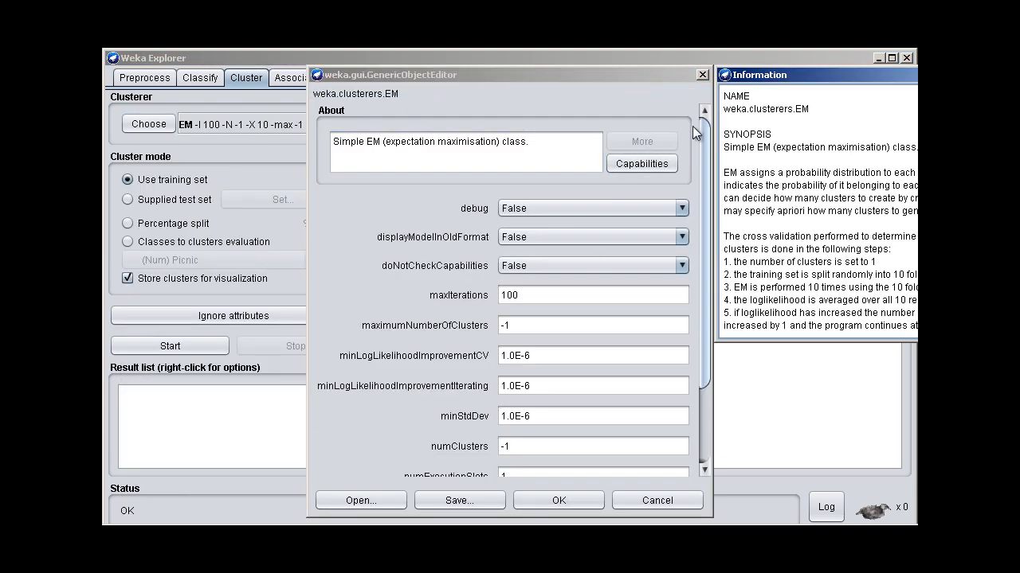
left_click_drag(763, 78, 428, 112)
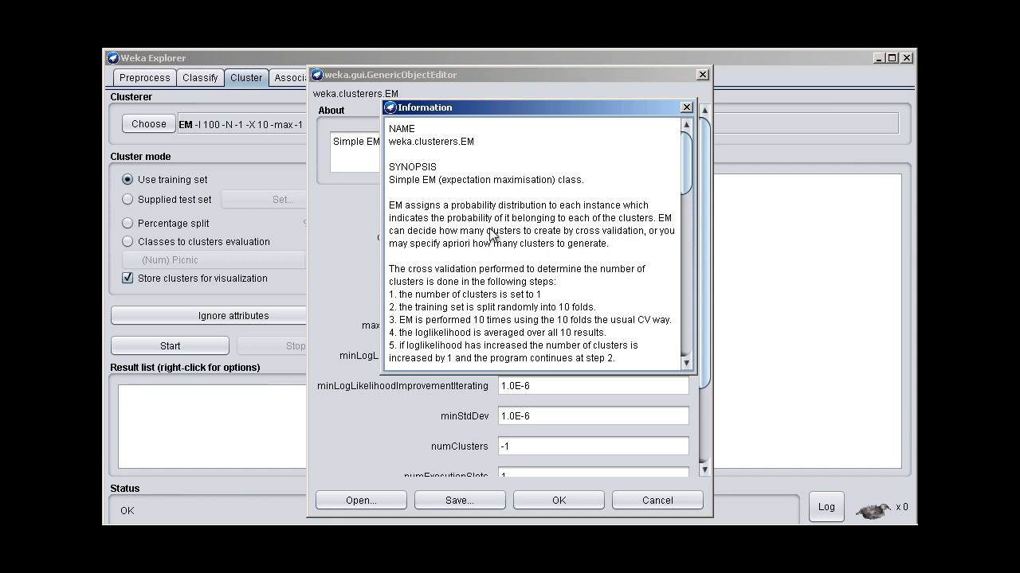
left_click(687, 108)
Accept the EM settings with numClusters at -1 and run the clustering on the training set with all attributes
scroll(598, 347, "down", 3)
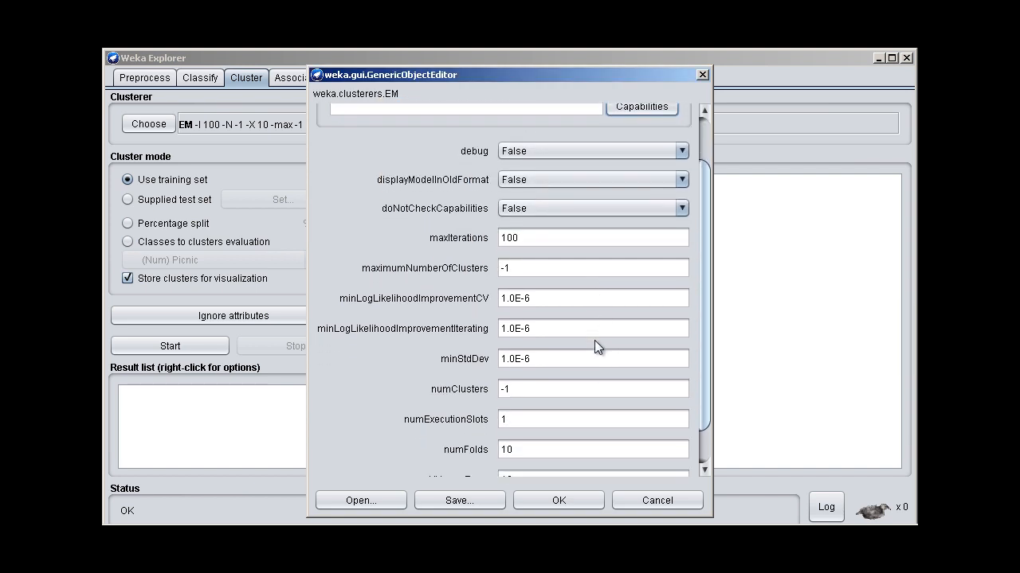
scroll(639, 363, "down", 1)
left_click(533, 377)
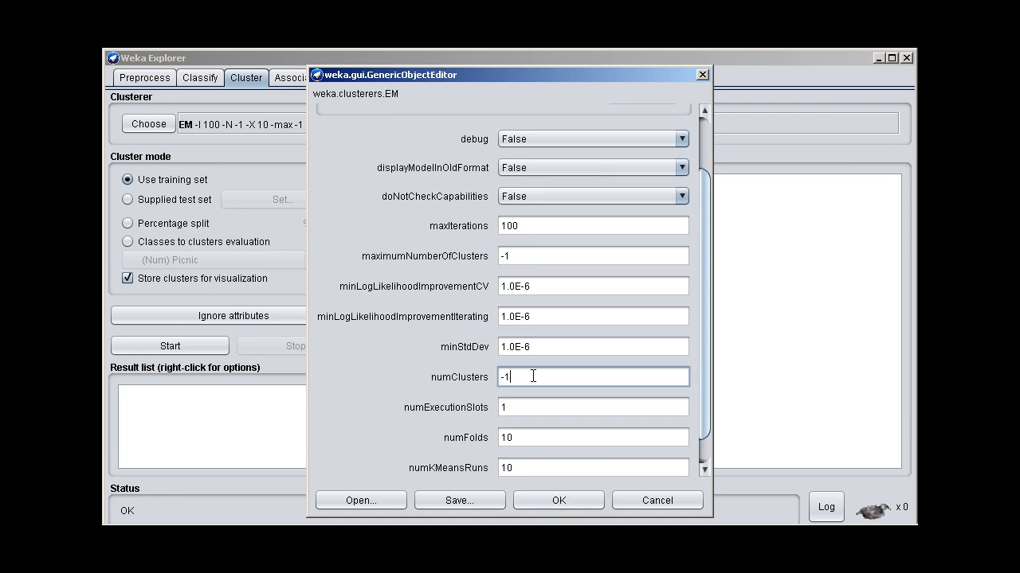
left_click(563, 494)
left_click(205, 345)
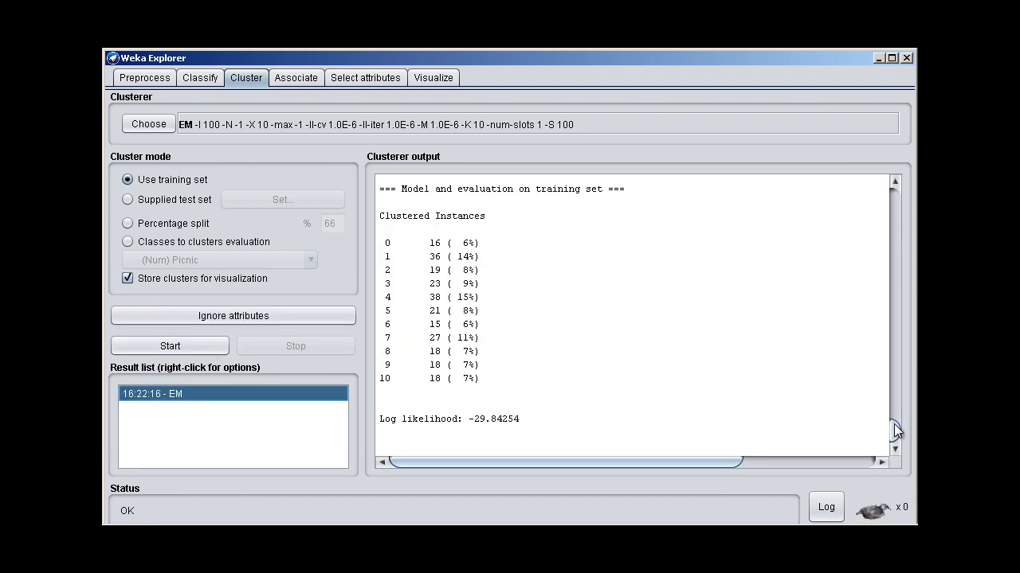
left_click_drag(895, 431, 890, 347)
Set the User Id attribute to be ignored and rerun the EM clustering on the training set
left_click(281, 322)
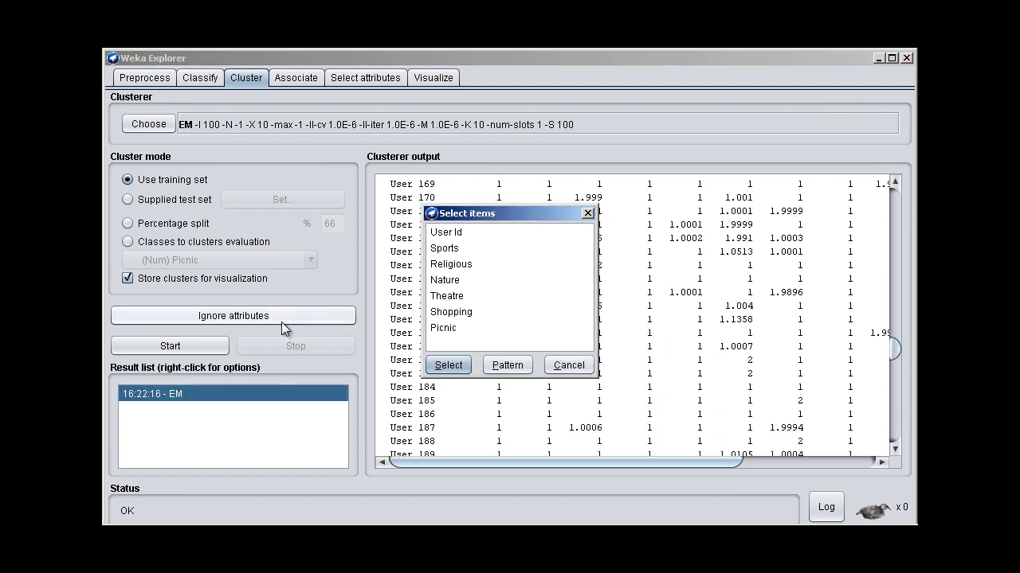
left_click(450, 235)
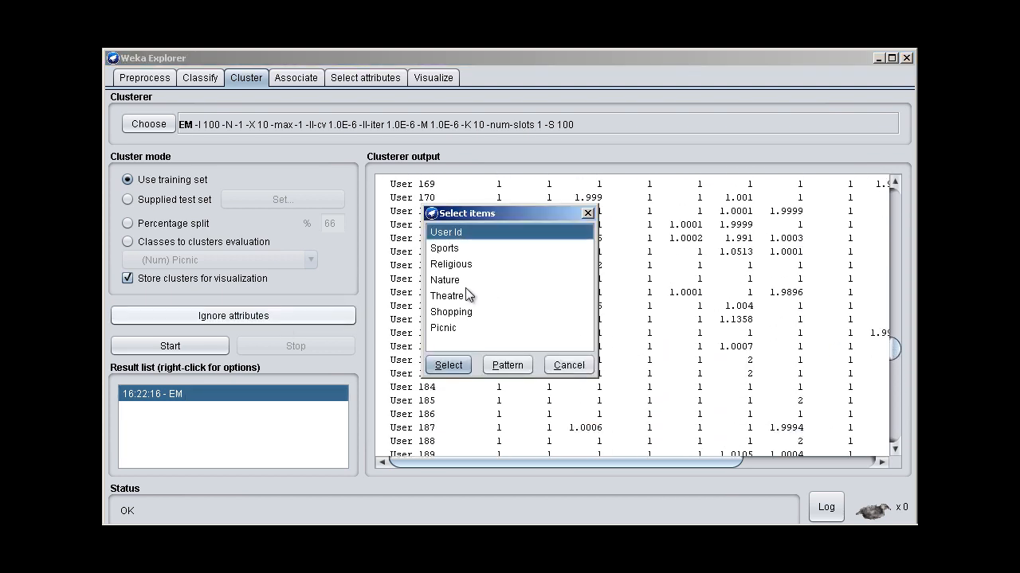
left_click(457, 365)
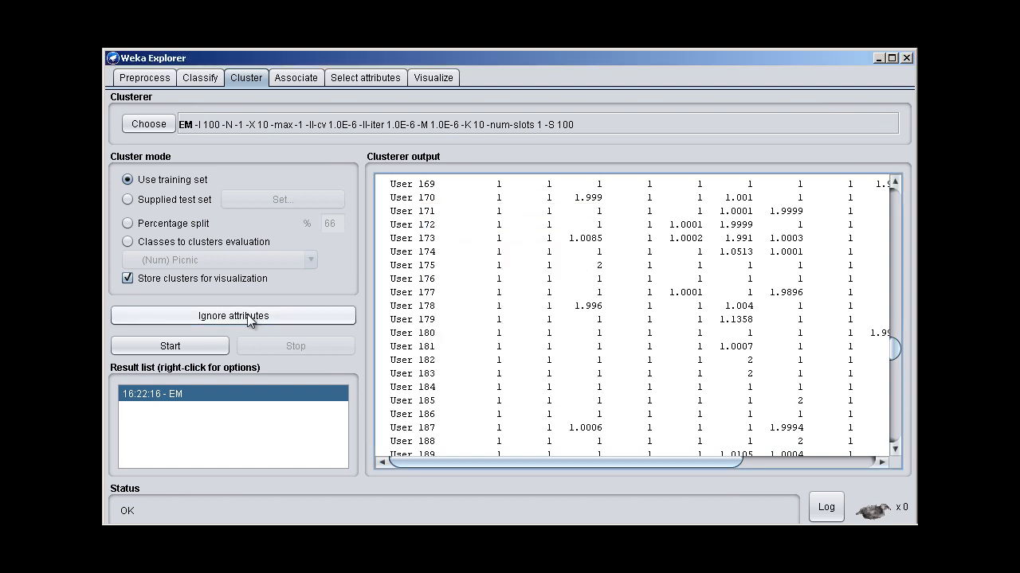
scroll(422, 267, "up", 15)
scroll(422, 270, "up", 15)
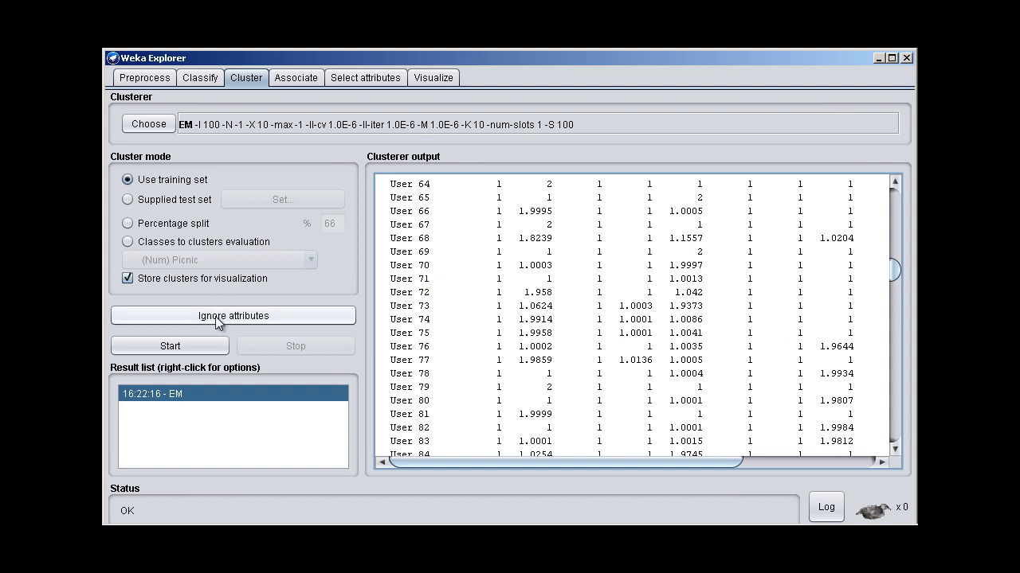
left_click(199, 343)
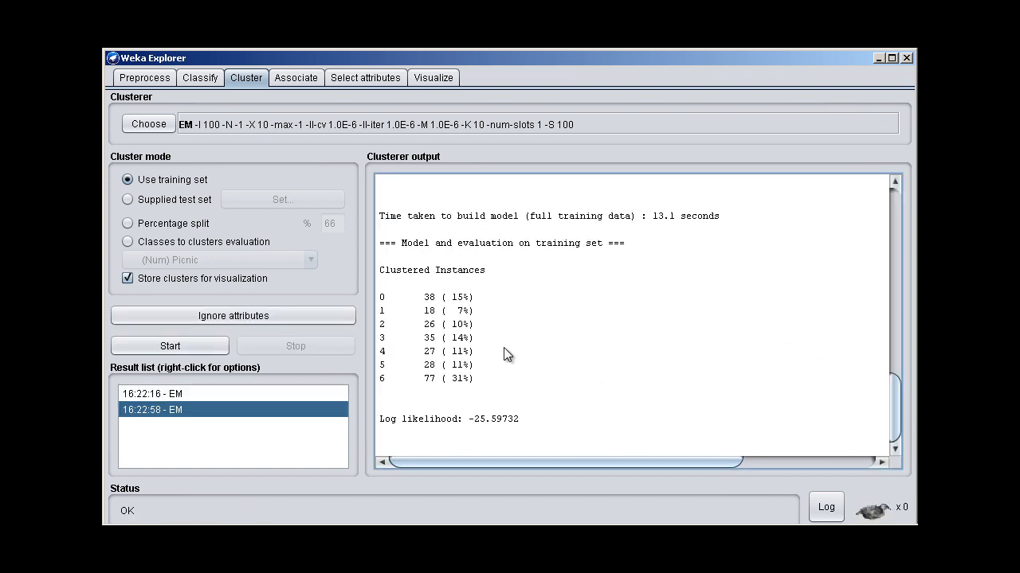
Examine the second EM run's output for the ignored attribute, iterations performed and number of clusters selected by cross validation
scroll(503, 350, "up", 15)
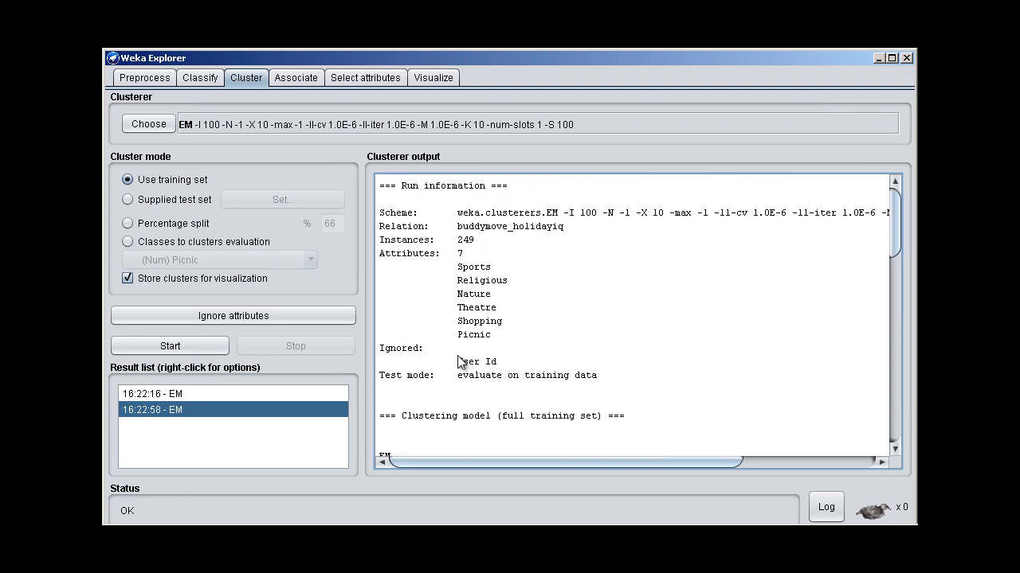
scroll(460, 365, "down", 3)
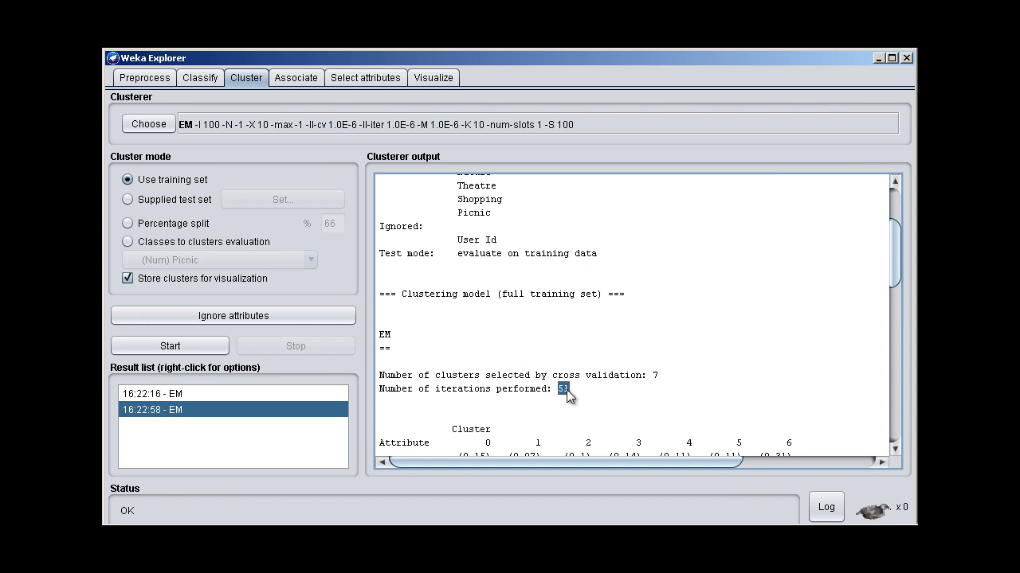
scroll(579, 393, "down", 3)
left_click_drag(659, 334, 562, 325)
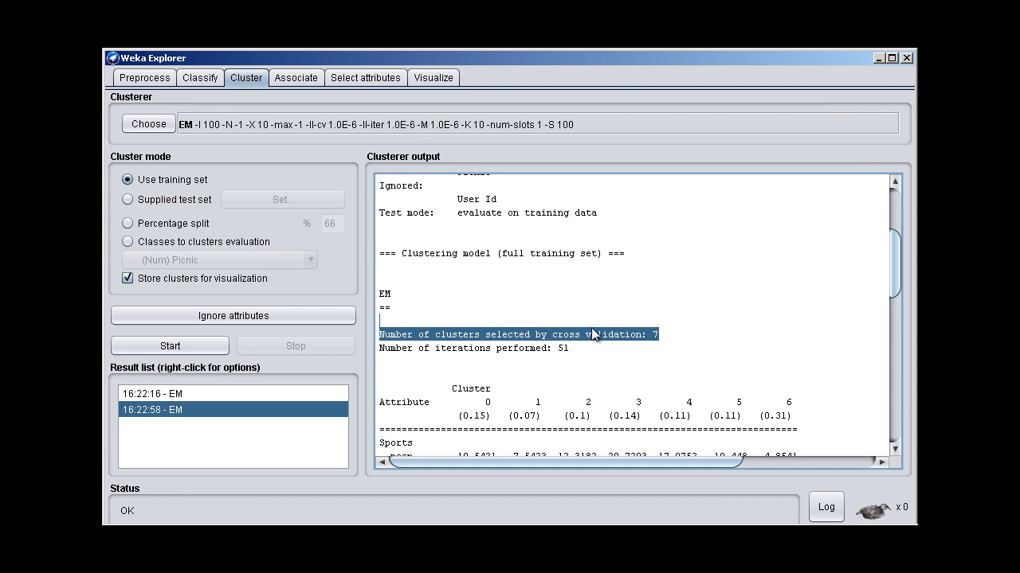
left_click(667, 335)
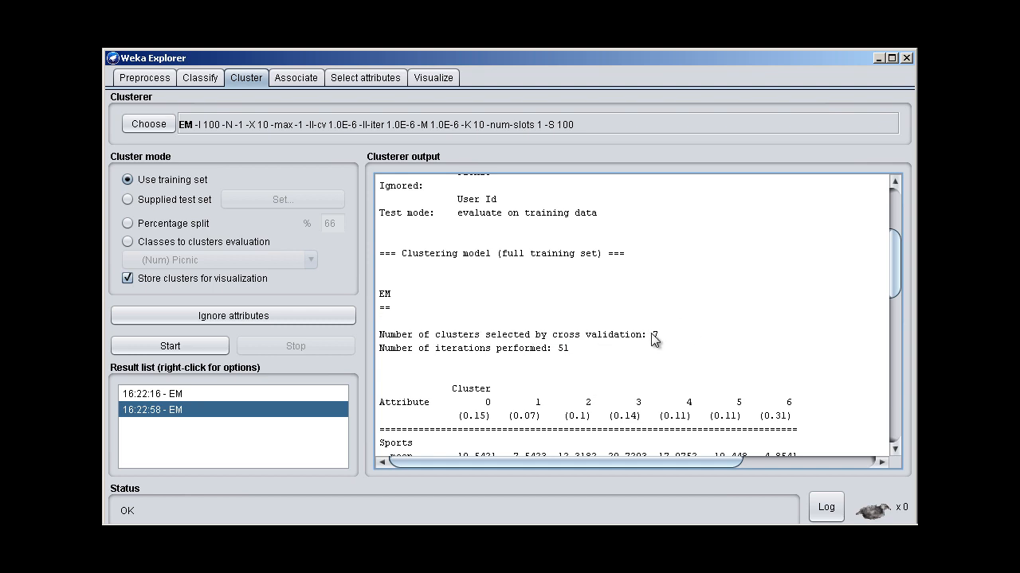
Review the number of clusters selected by cross validation, the cluster labels and their prior probabilities in the EM output
double_click(655, 335)
scroll(661, 333, "down", 2)
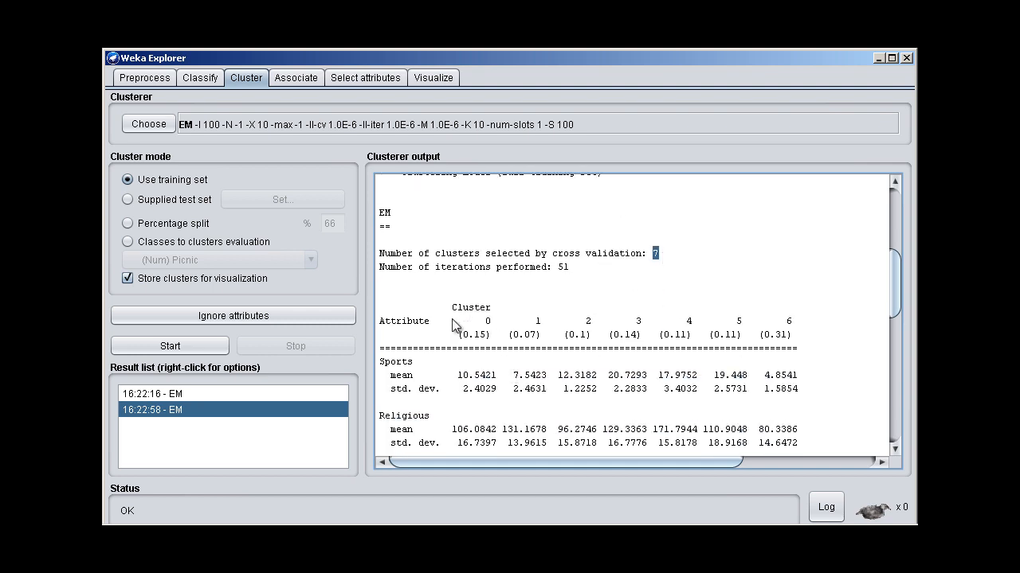
scroll(453, 325, "down", 1)
left_click_drag(485, 284, 790, 280)
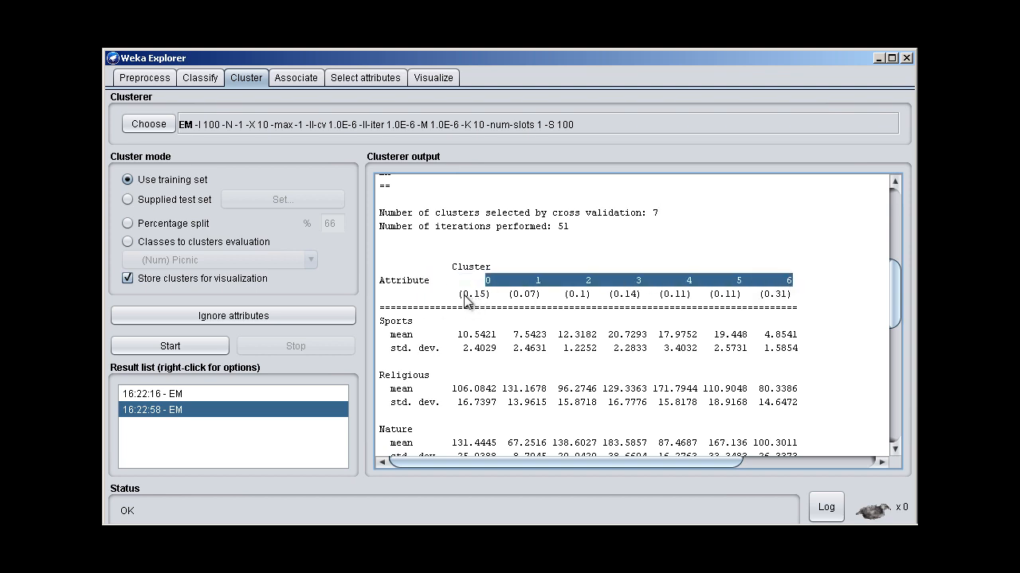
left_click_drag(464, 294, 539, 295)
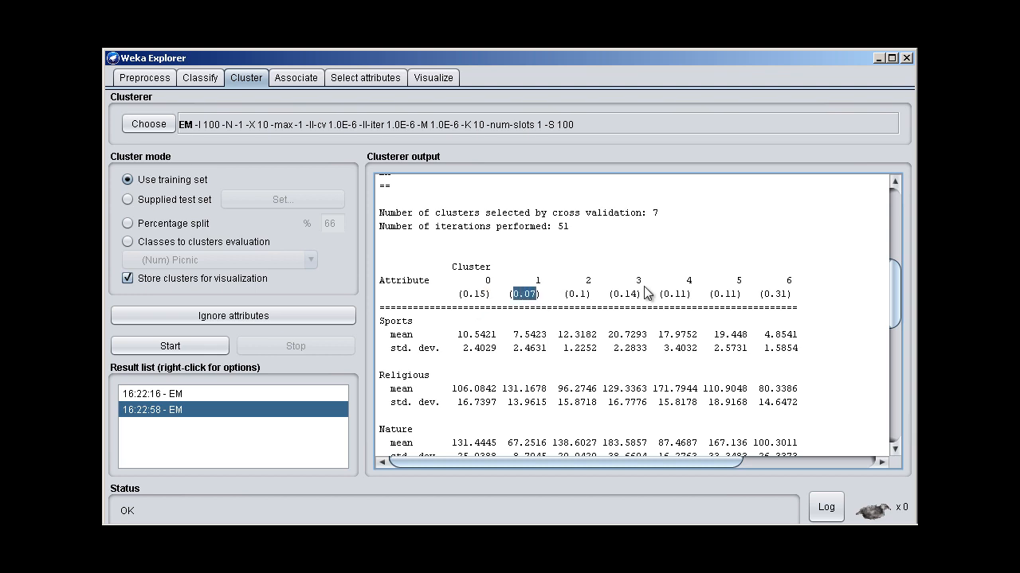
Read the attribute means for cluster 1 through Sports, Religious and Nature, and the instance counts per cluster, including clusters 1 and 6
scroll(523, 295, "down", 1)
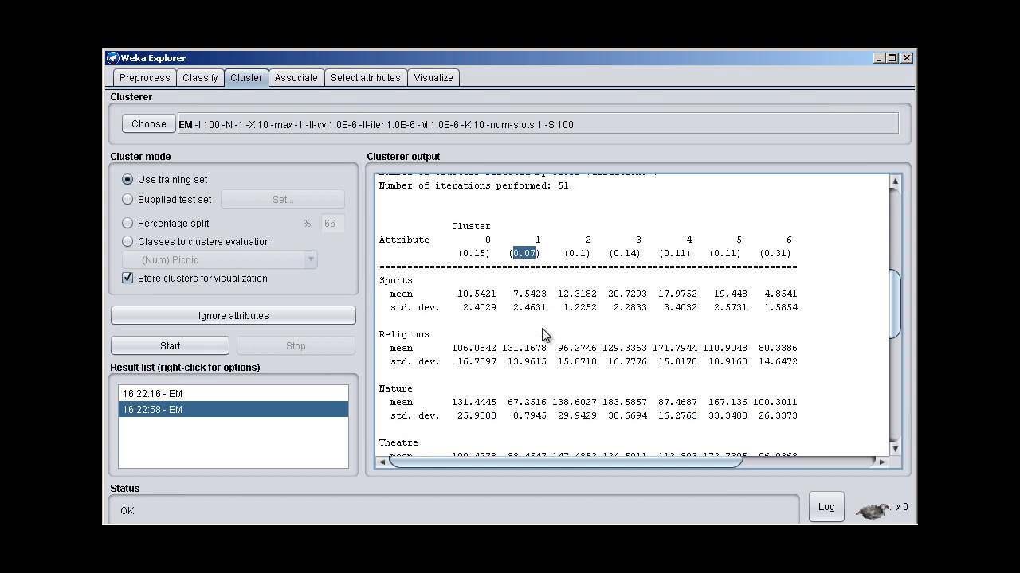
scroll(519, 294, "down", 1)
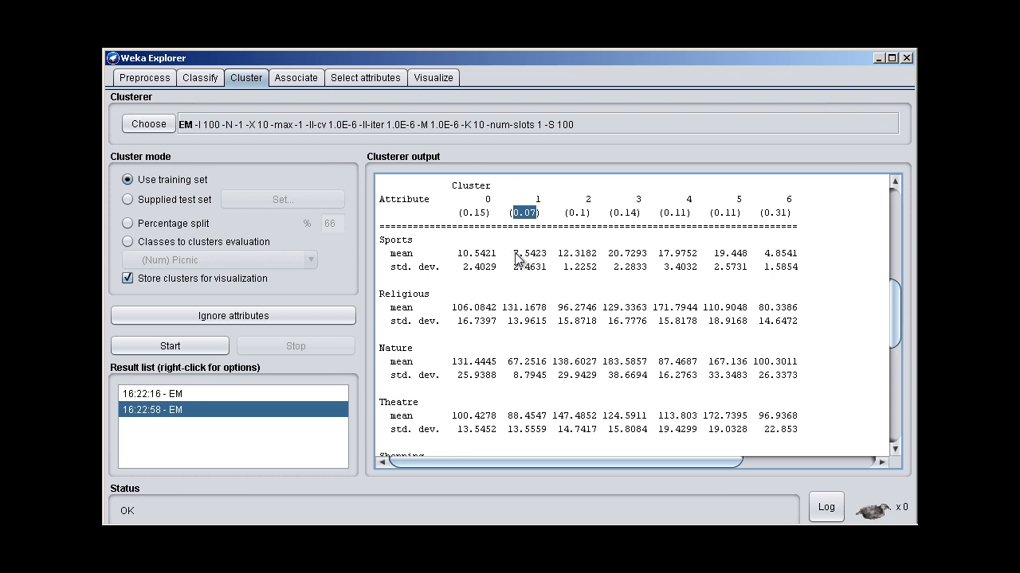
double_click(527, 253)
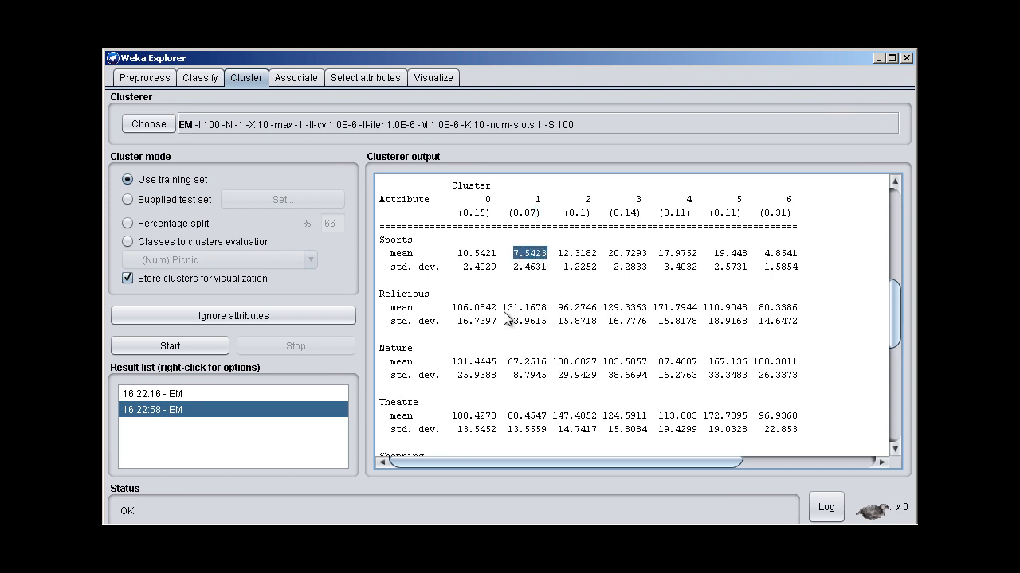
left_click_drag(504, 312, 543, 311)
left_click_drag(509, 356, 551, 363)
scroll(552, 366, "down", 2)
scroll(552, 365, "down", 6)
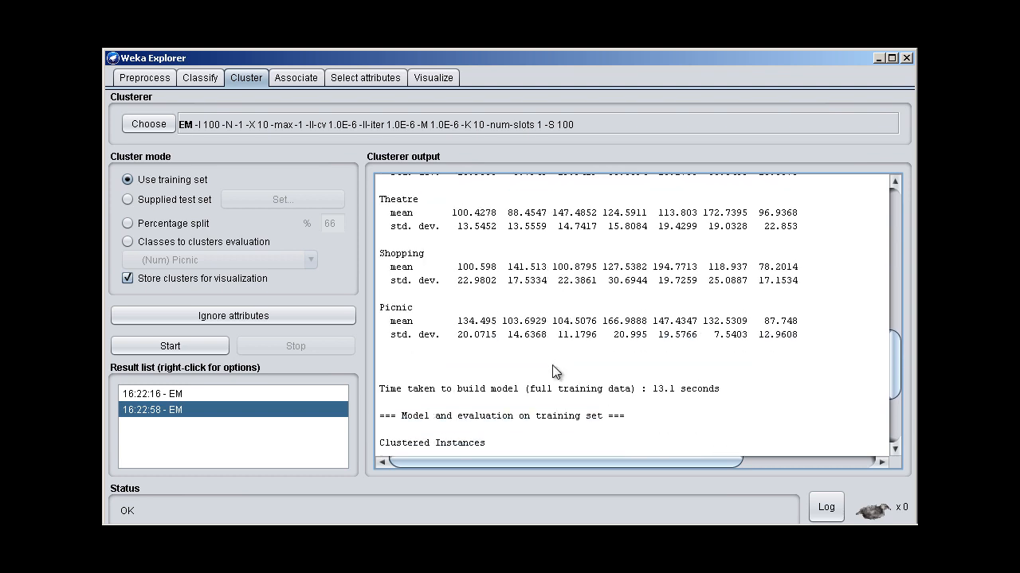
scroll(514, 253, "up", 4)
scroll(514, 253, "down", 5)
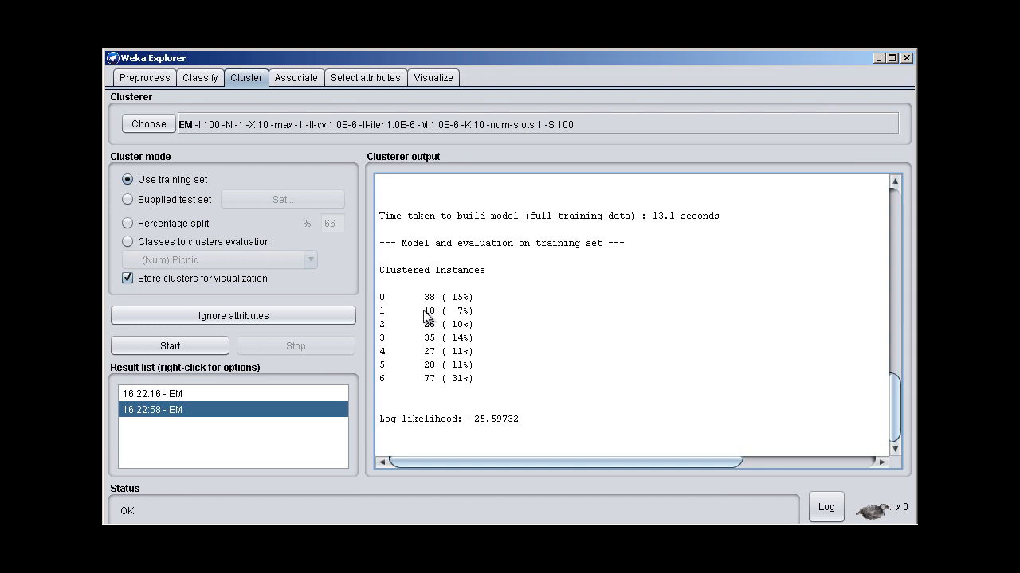
left_click_drag(424, 316, 437, 317)
double_click(430, 381)
Visualize the second EM run's cluster assignments with strong jitter and Cluster on the Y axis
left_click(253, 412)
right_click(253, 412)
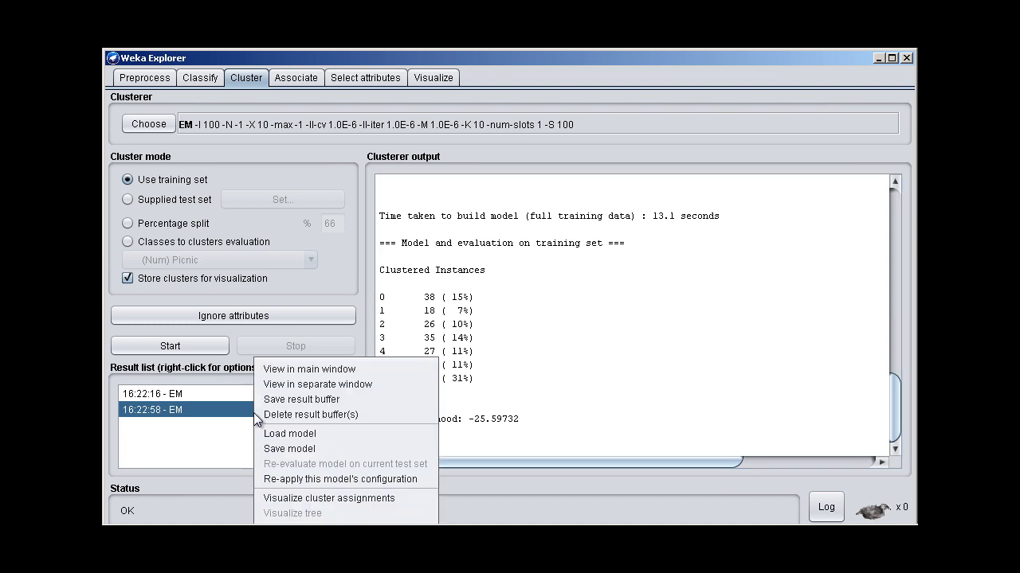
left_click(294, 493)
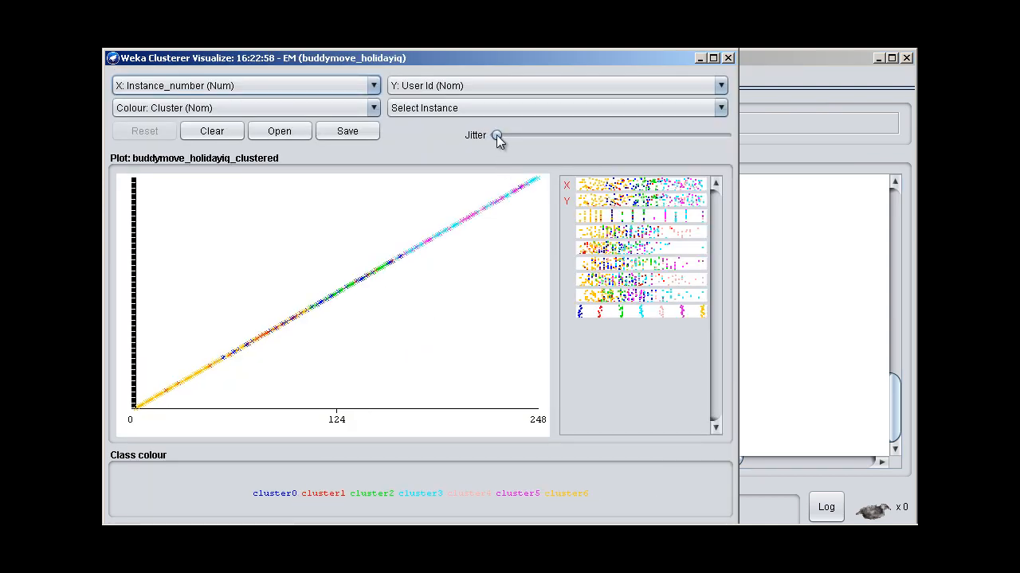
left_click_drag(497, 135, 683, 133)
left_click(433, 85)
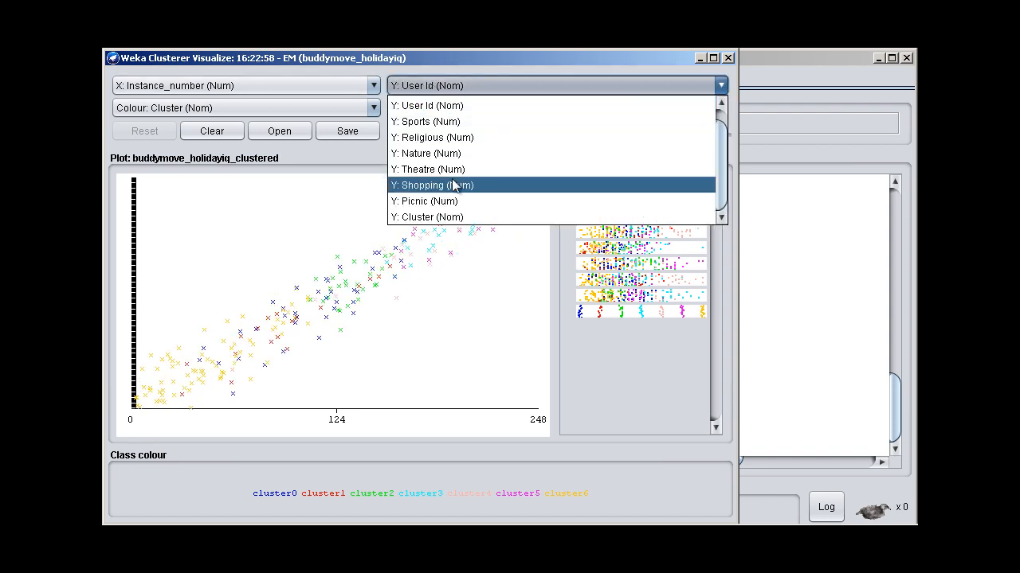
left_click(445, 217)
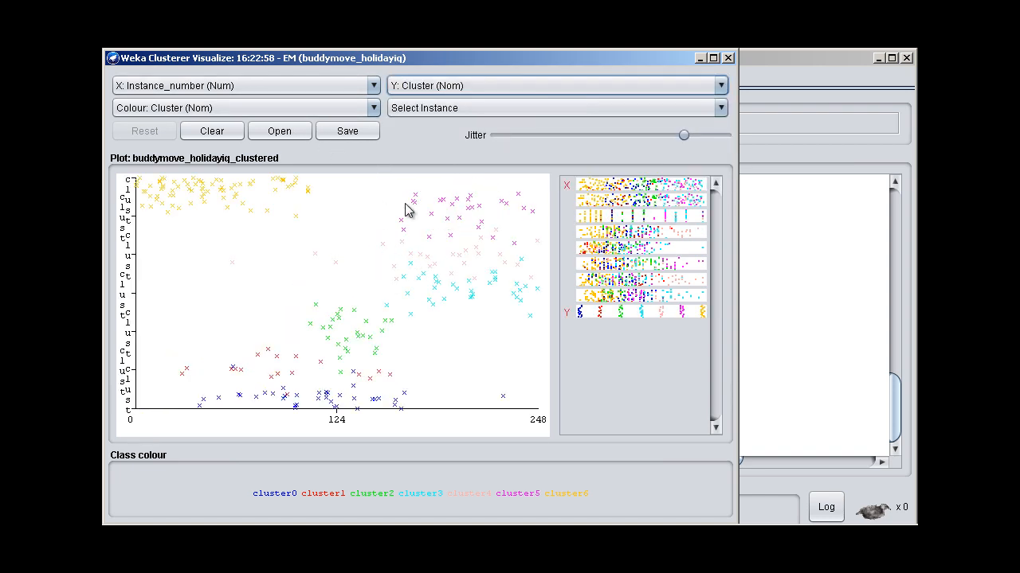
Set the plot's selection mode to Rectangle, check the clustered instance counts in the Explorer output, and enclose the cluster6 points
left_click(423, 108)
left_click(426, 140)
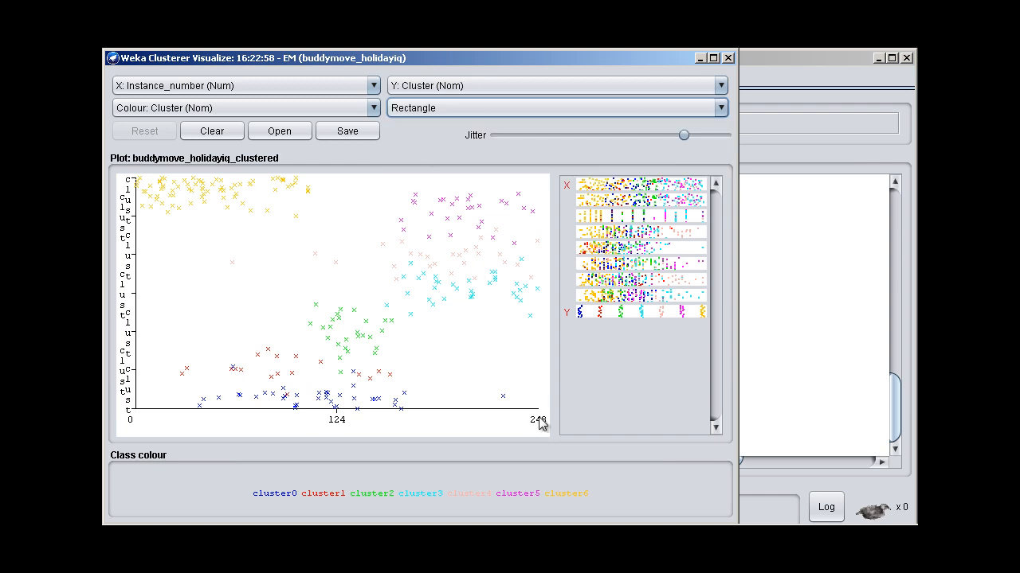
left_click(746, 391)
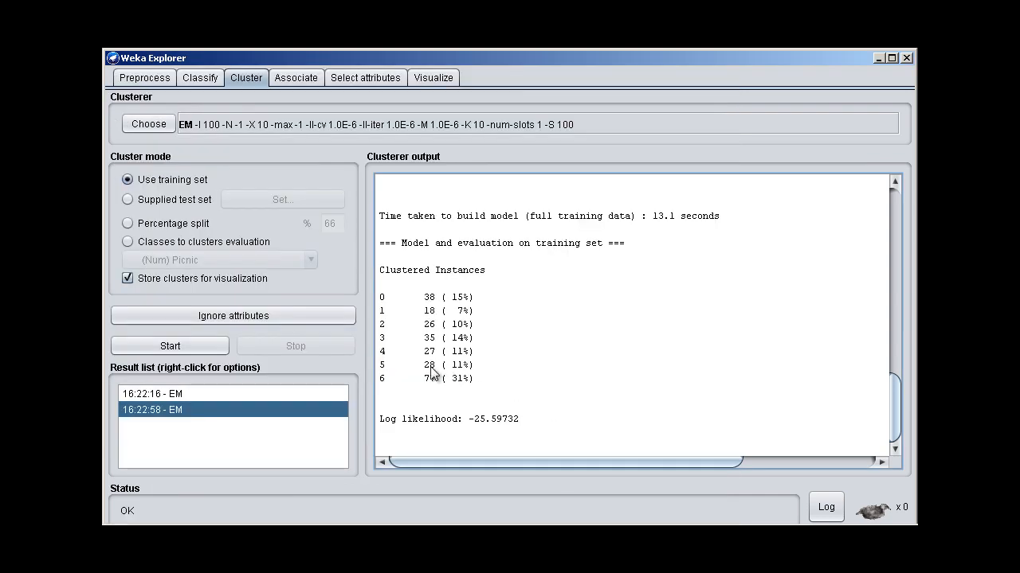
key("alt+Tab")
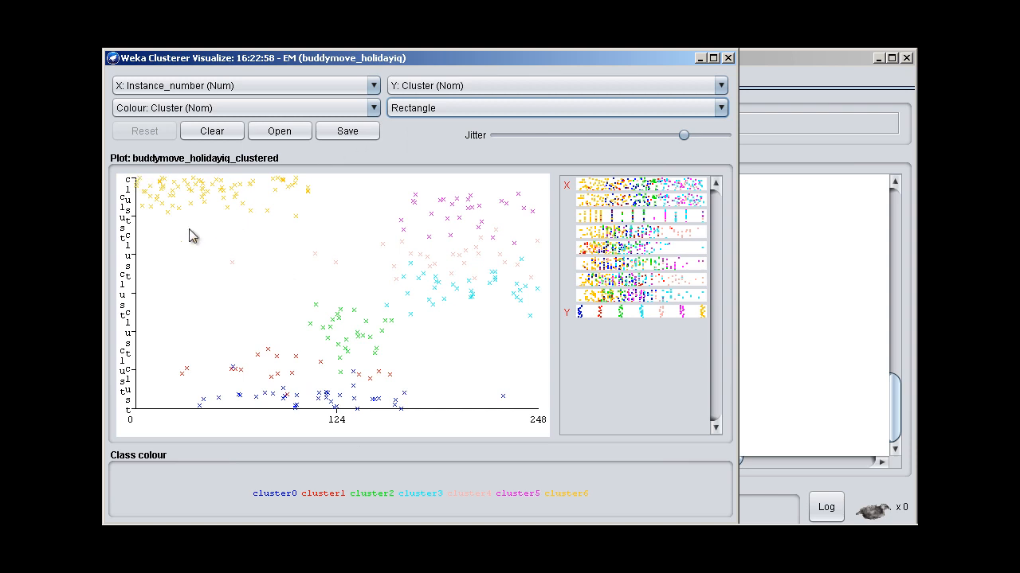
left_click_drag(135, 180, 317, 224)
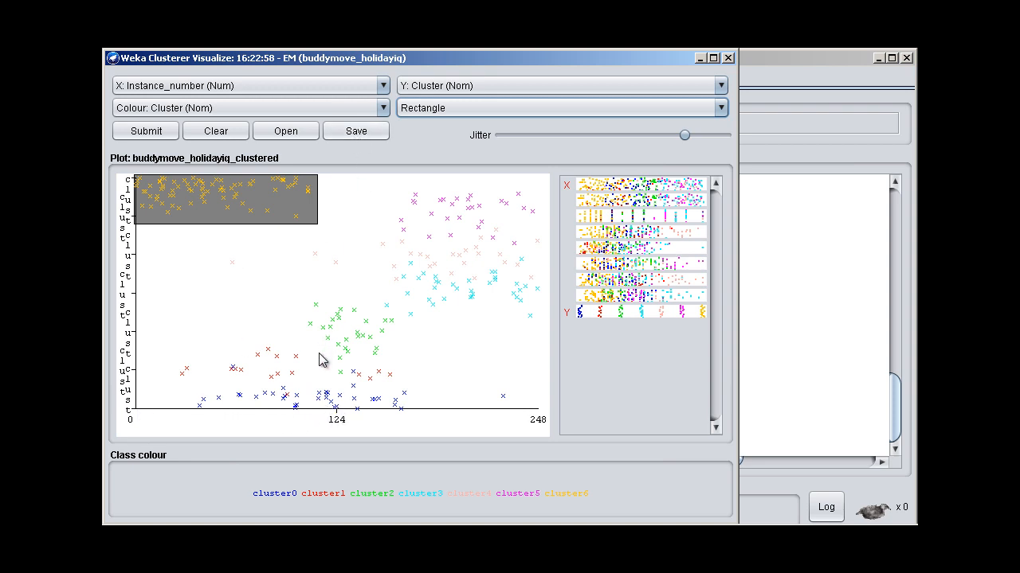
Try User Id on the plot's X axis and return it to Instance_number
left_click(364, 86)
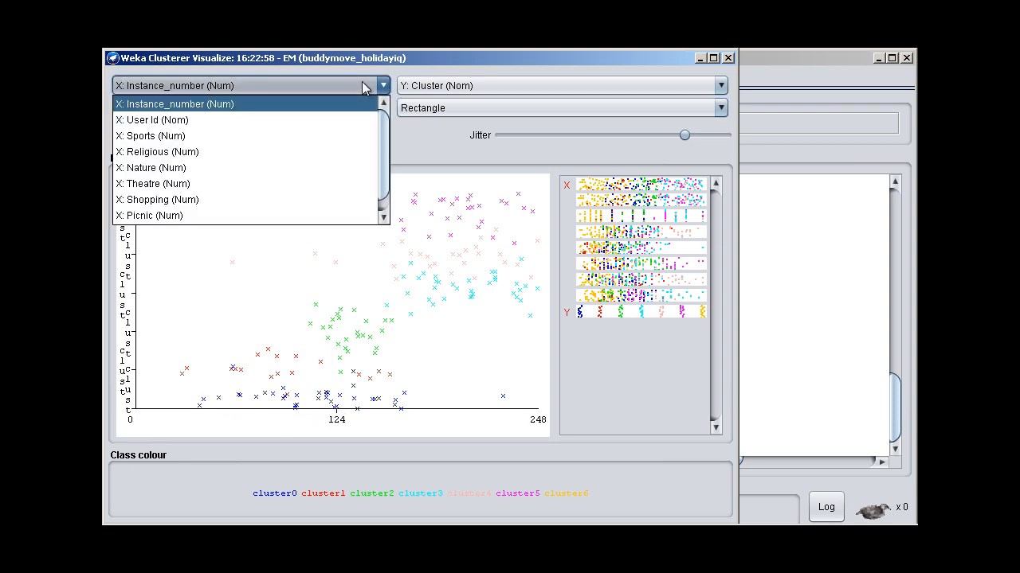
left_click(286, 120)
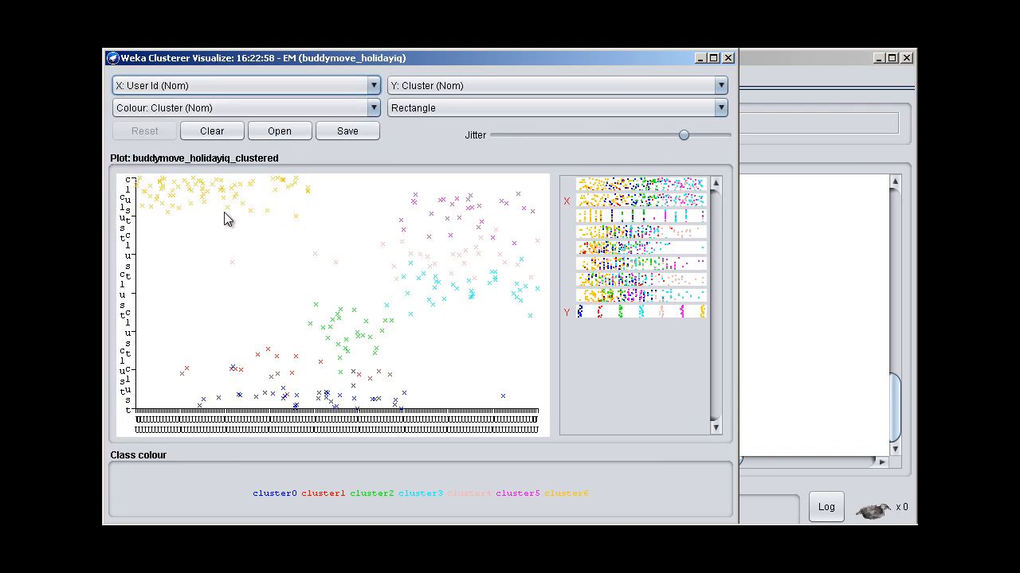
left_click(292, 89)
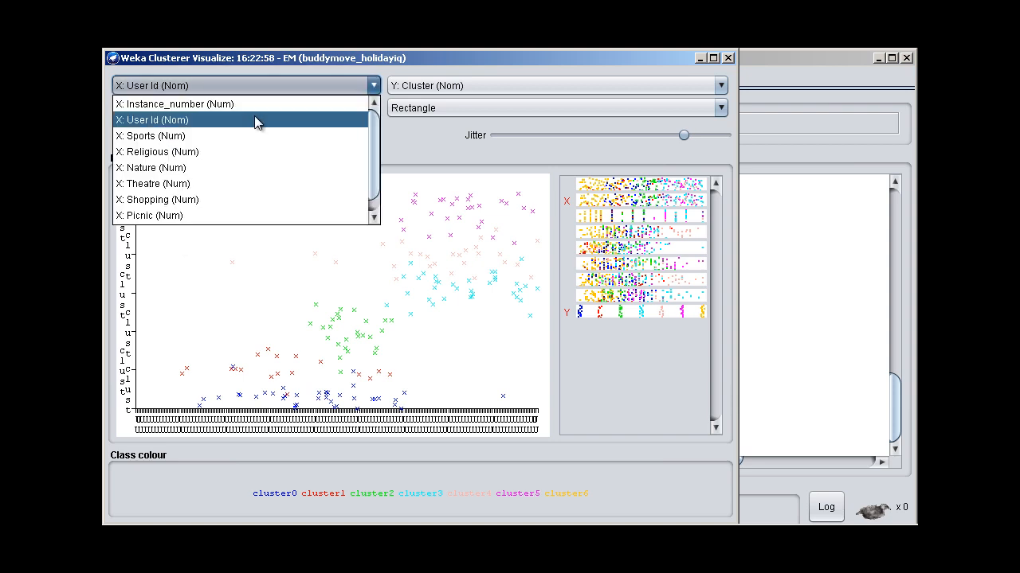
left_click(255, 104)
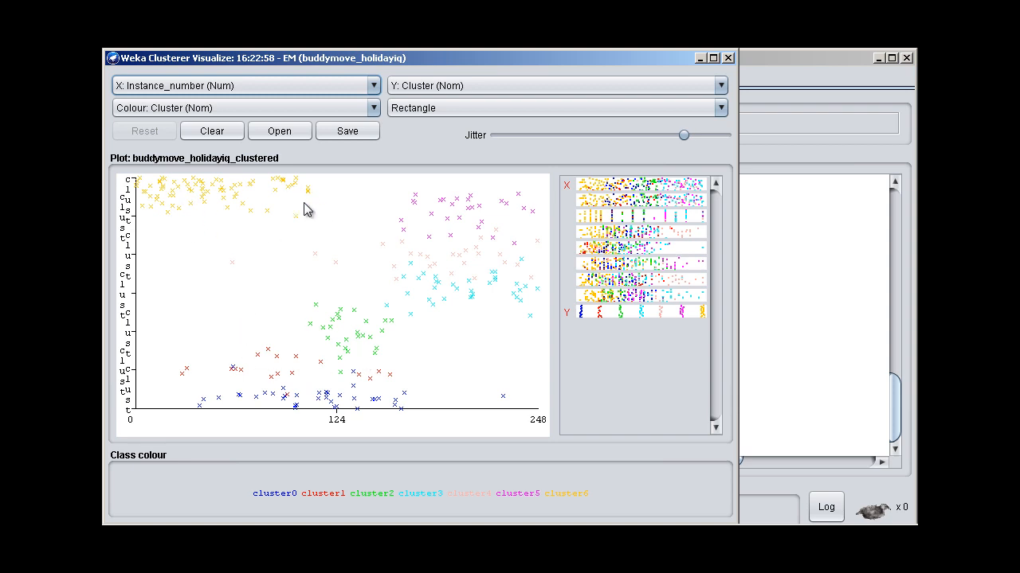
Enclose the cluster6 points in a new rectangle and view the instance info at its highest instance numbers
left_click_drag(136, 177, 313, 228)
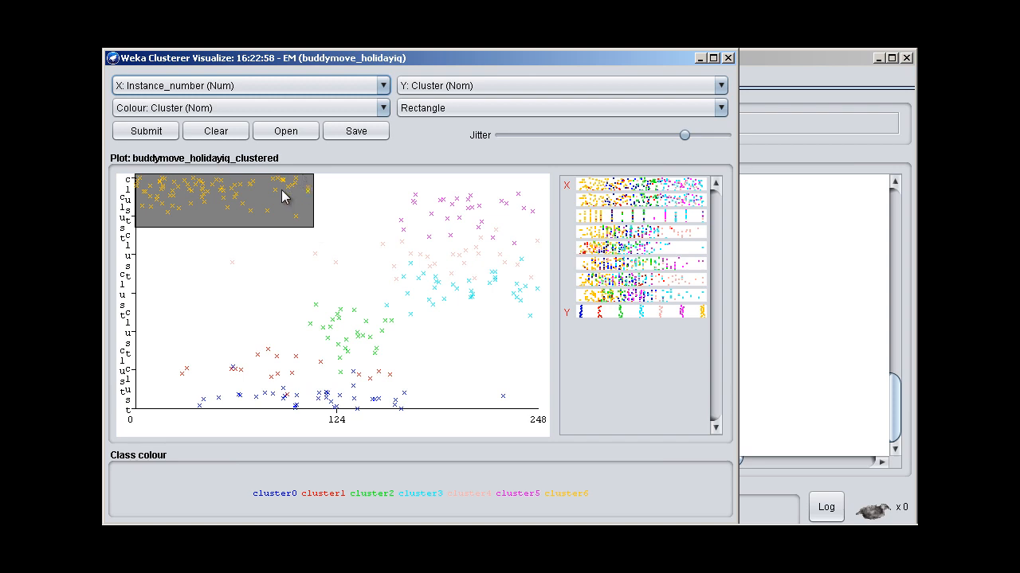
left_click(308, 192)
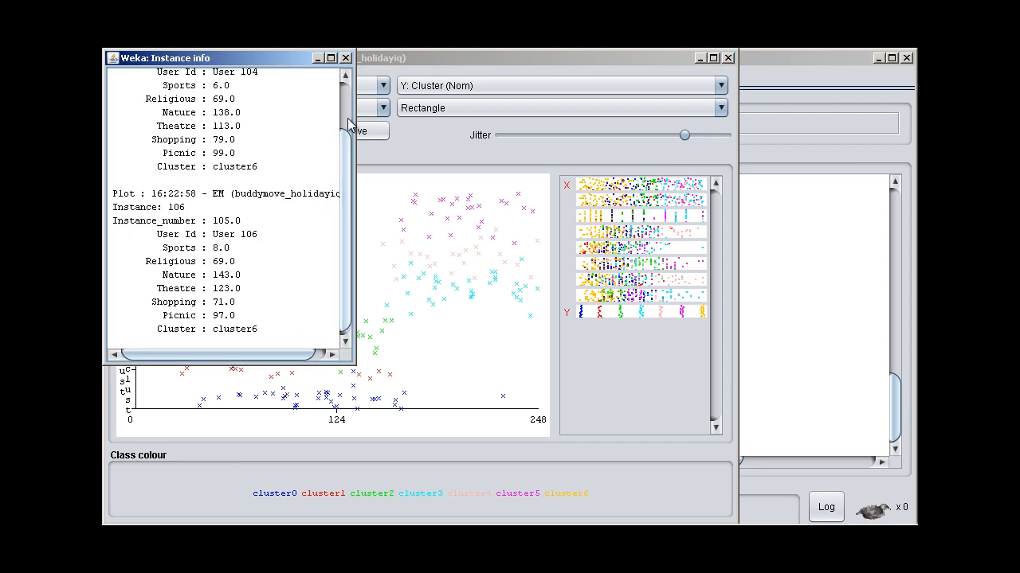
left_click(345, 57)
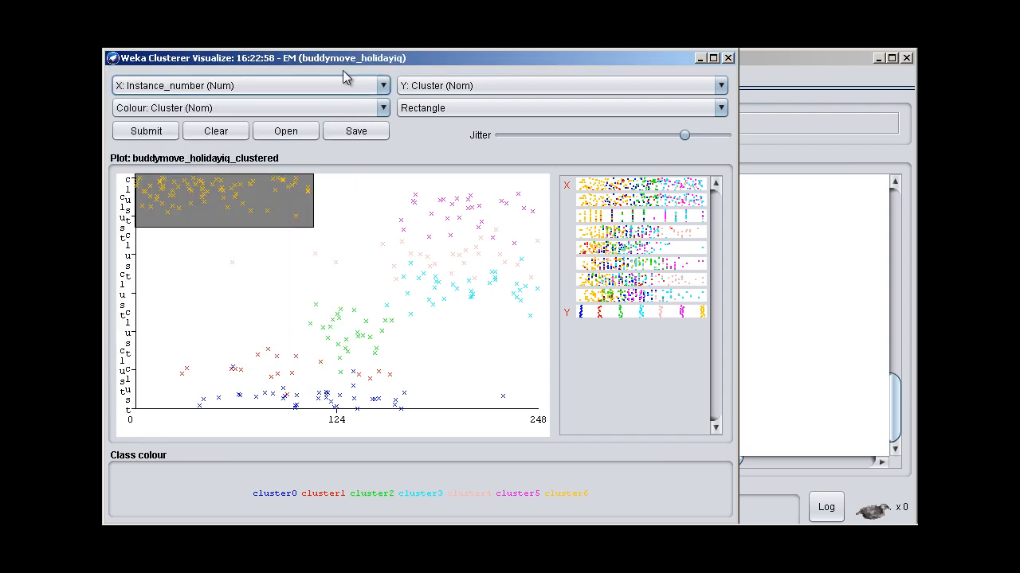
Examine the instance info of the lowest-plotted cluster6 point and of one near the axis origin, covering User Id, attribute ratings and cluster
left_click(296, 224)
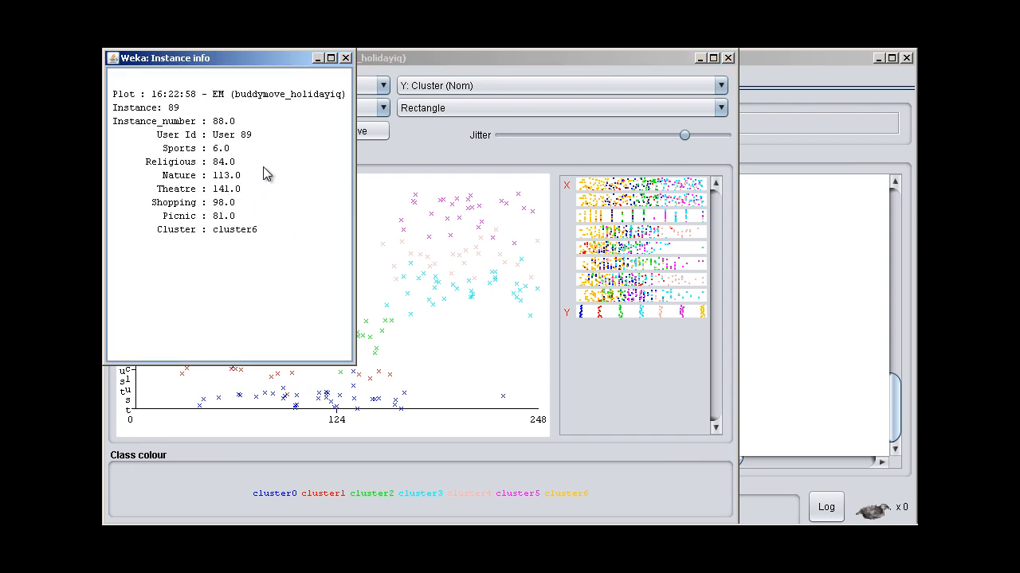
left_click_drag(213, 137, 248, 137)
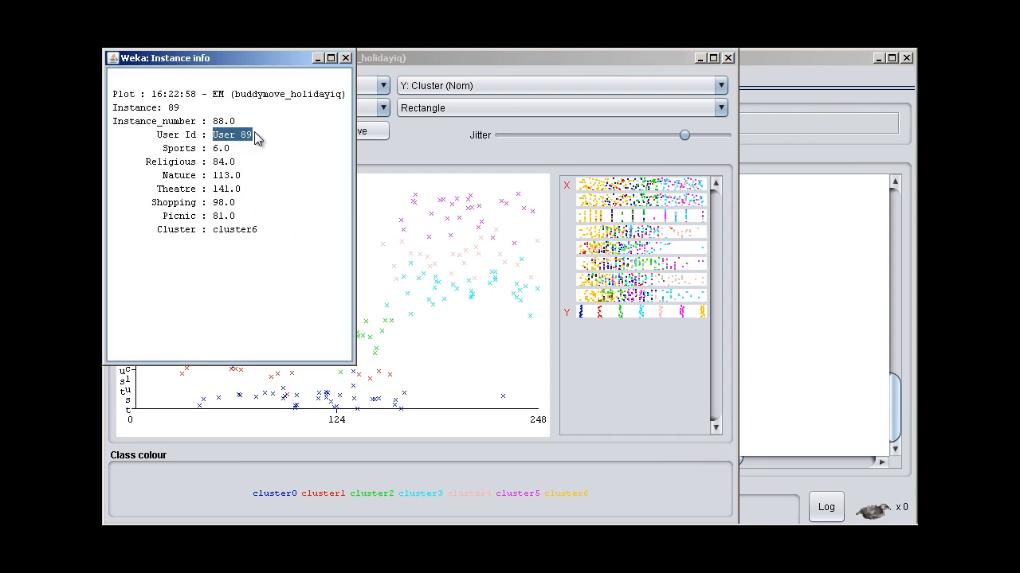
left_click(255, 140)
double_click(244, 136)
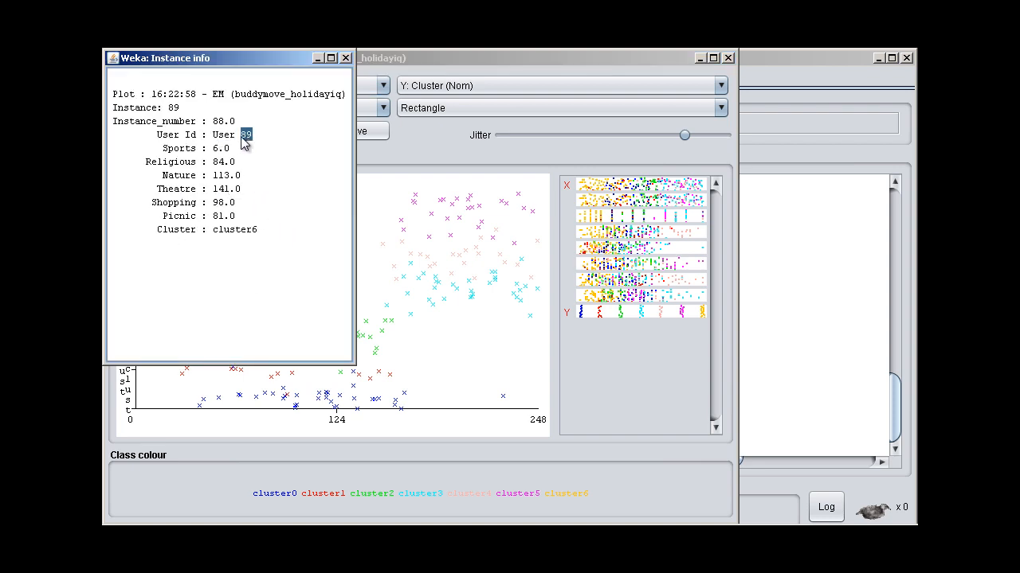
left_click(215, 141)
left_click_drag(160, 135, 263, 231)
double_click(216, 149)
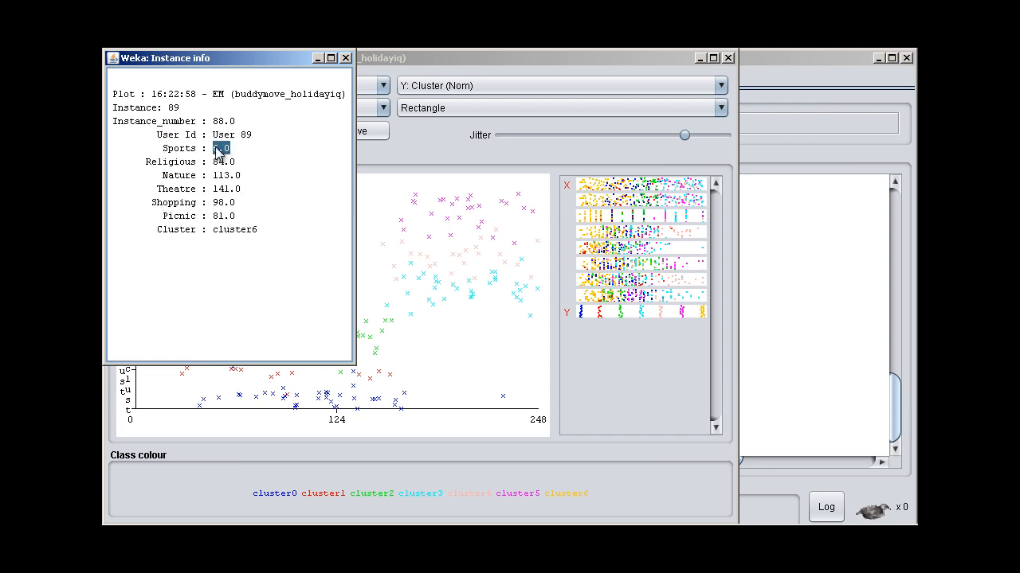
double_click(219, 162)
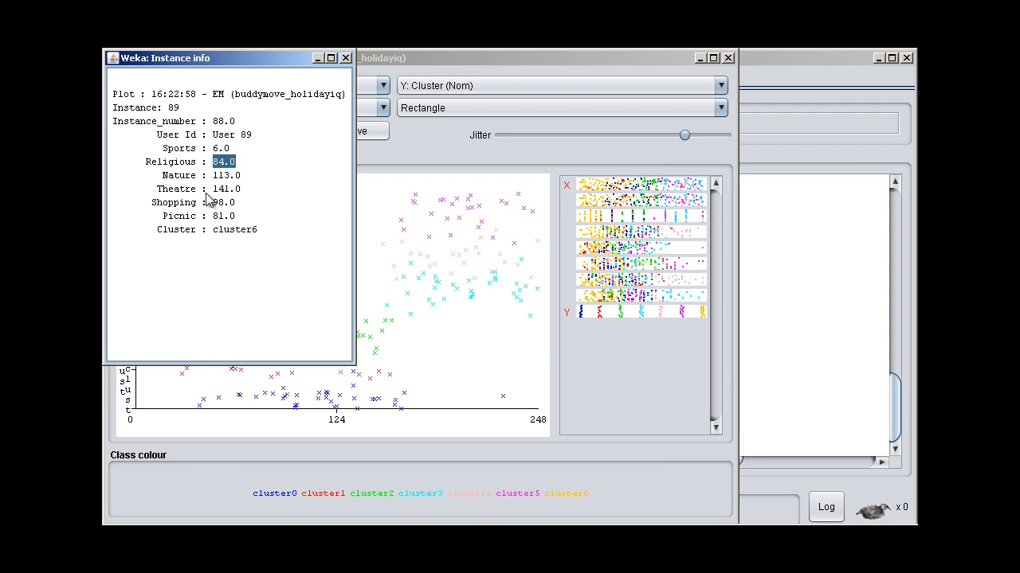
double_click(235, 230)
left_click(345, 58)
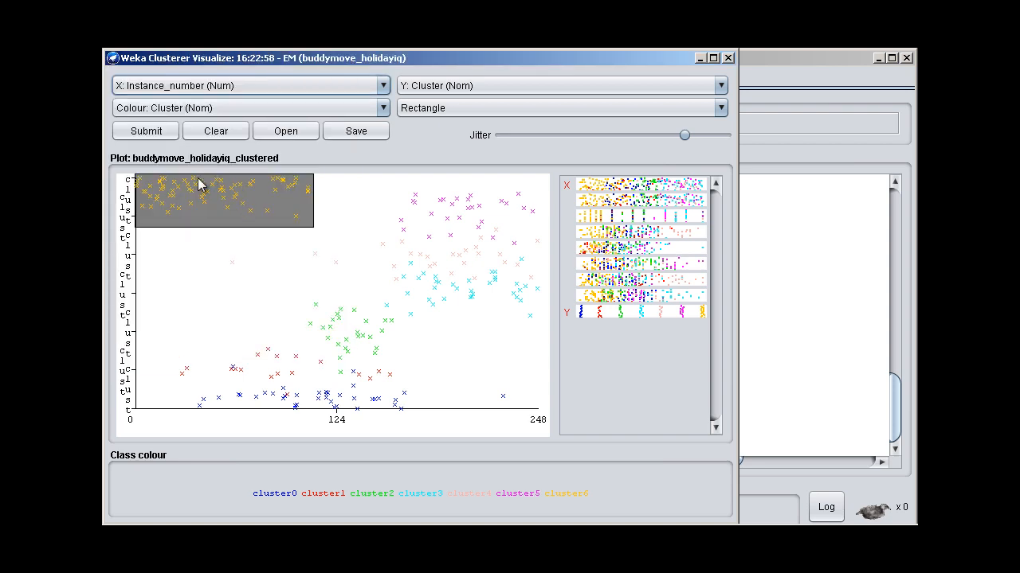
left_click(138, 187)
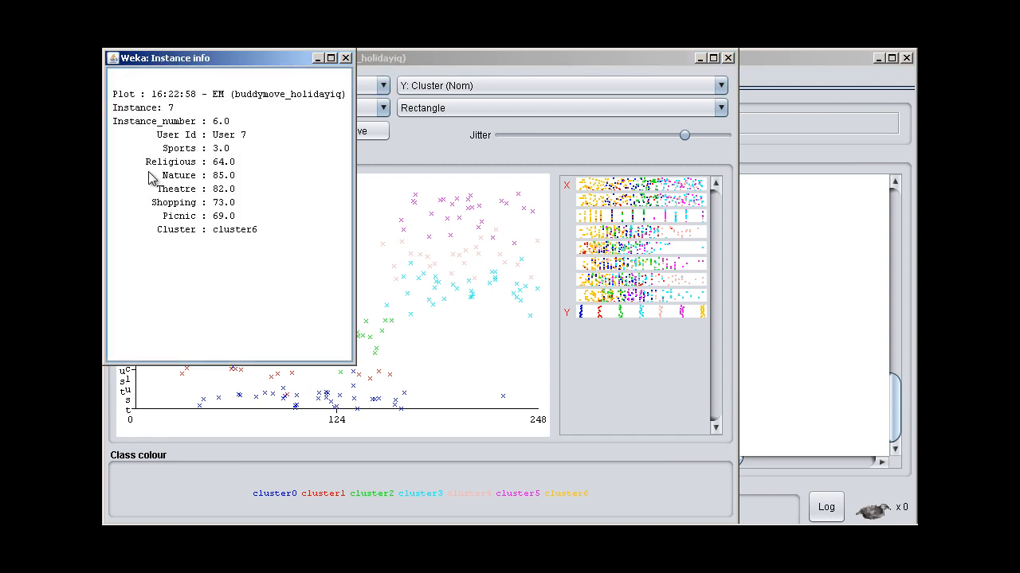
left_click(345, 58)
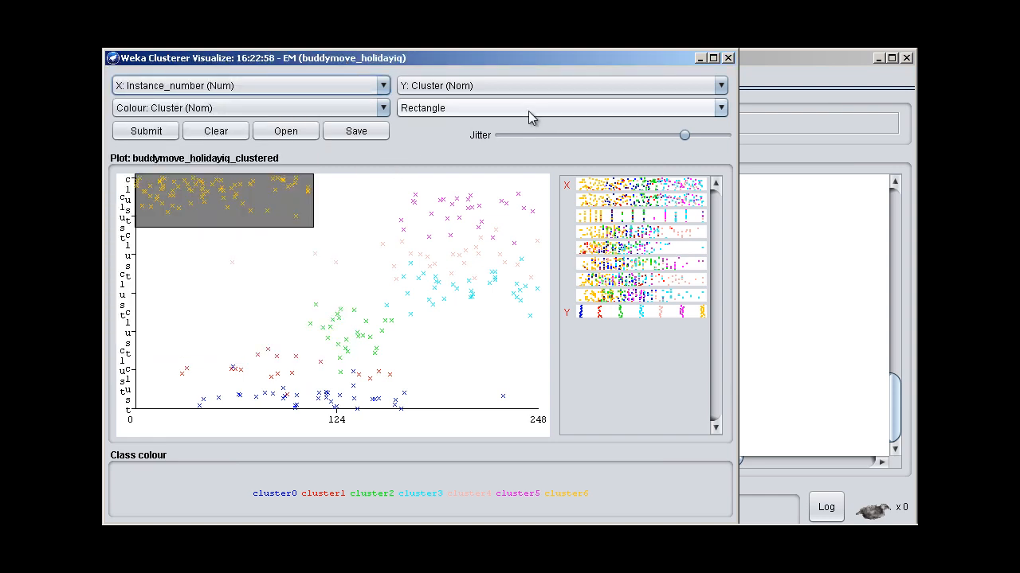
Compare the cluster distributions with Sports, Religious, Theatre and Shopping on the X axis in turn
left_click(614, 224)
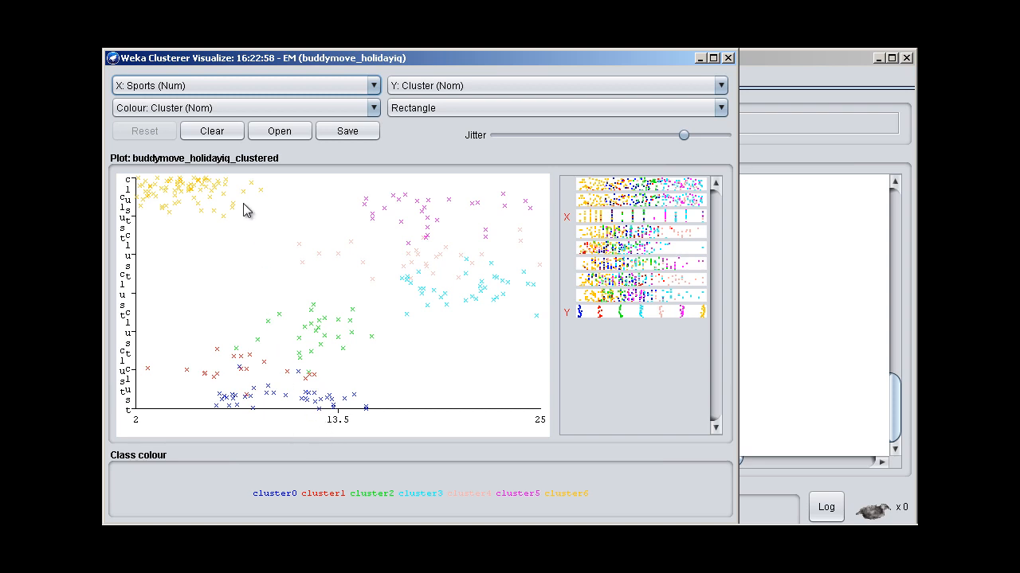
left_click(612, 235)
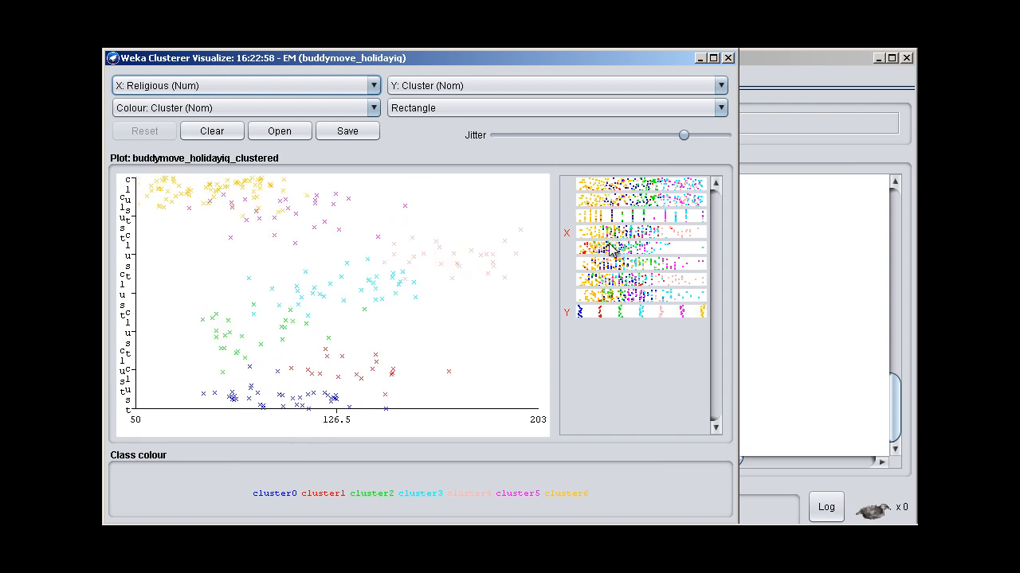
left_click(615, 265)
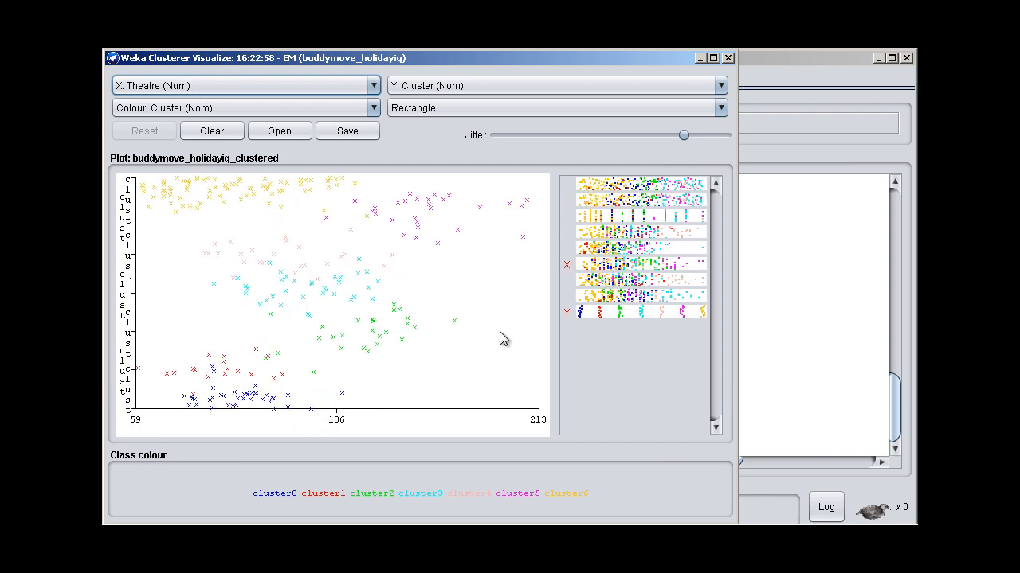
left_click(622, 280)
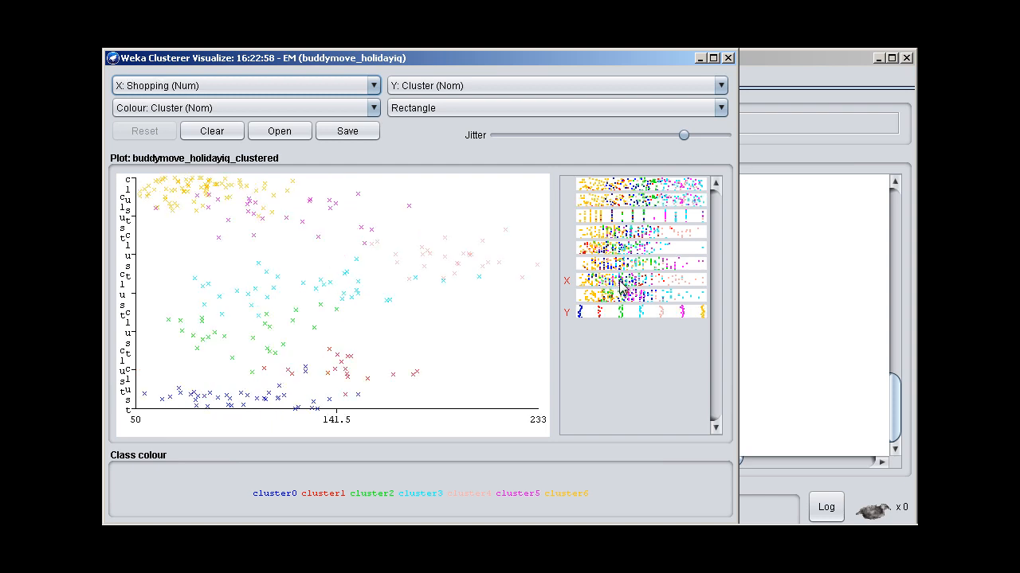
Compare the cluster distributions with Picnic, Nature and Religious on the X axis in turn, and close the plot
left_click(621, 297)
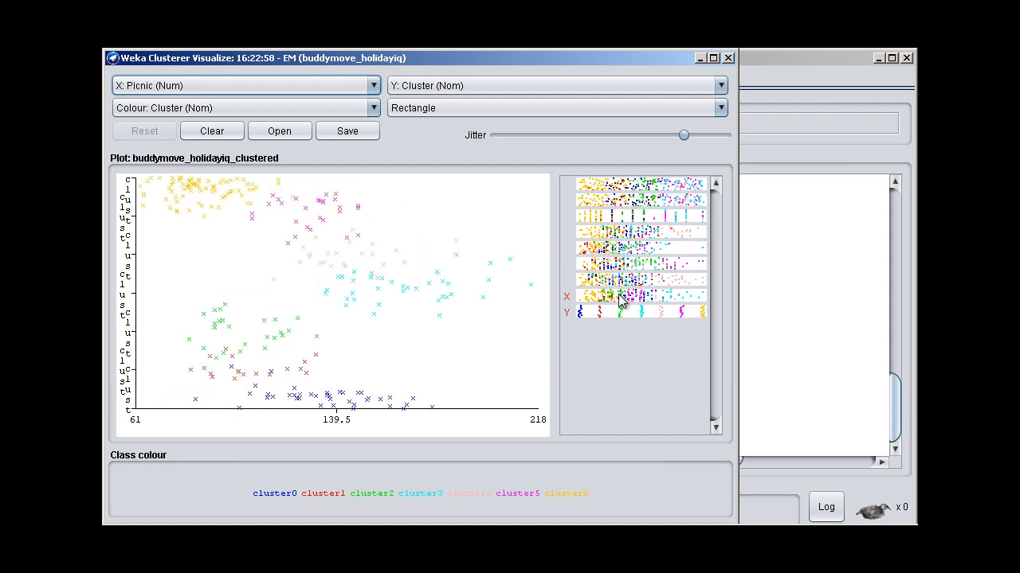
left_click(620, 250)
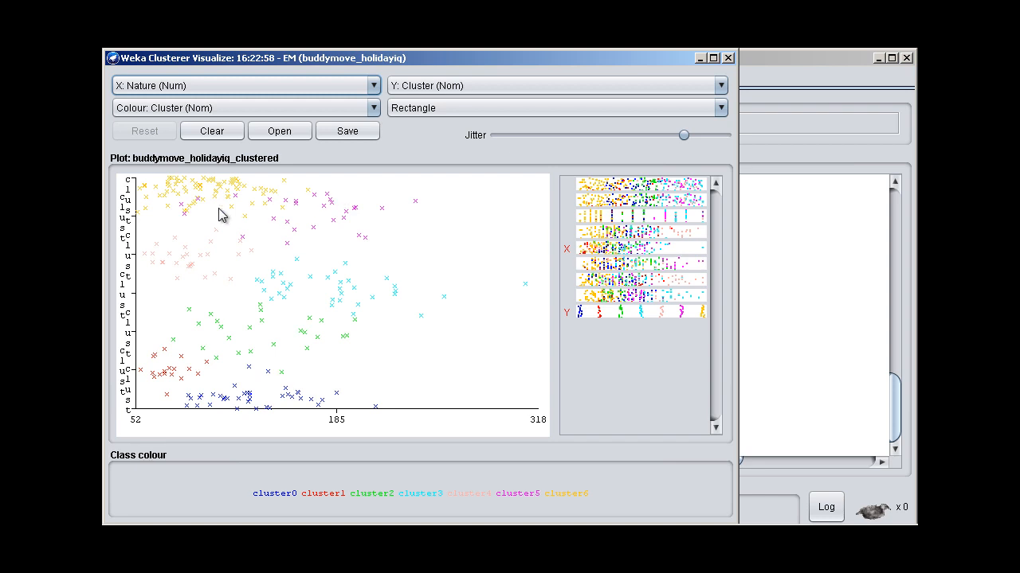
left_click(621, 234)
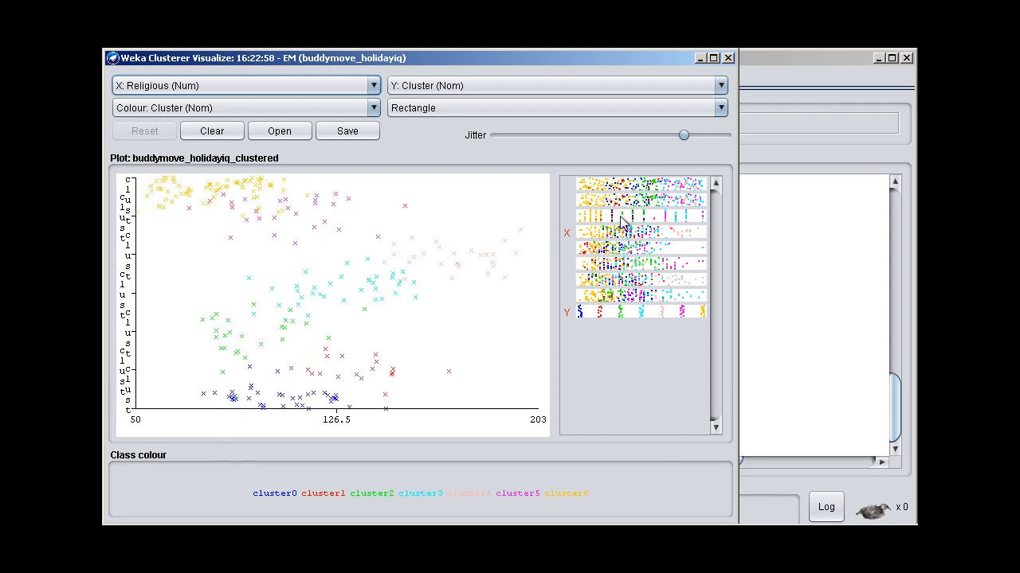
left_click(728, 58)
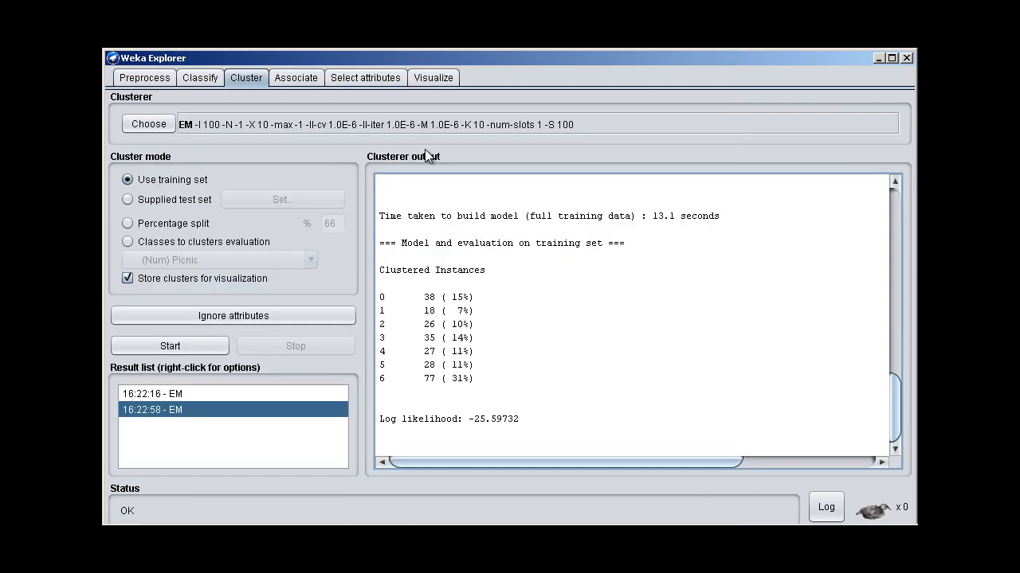
Set the EM clusterer's numClusters to 2 and run the clustering on the training set
left_click(234, 130)
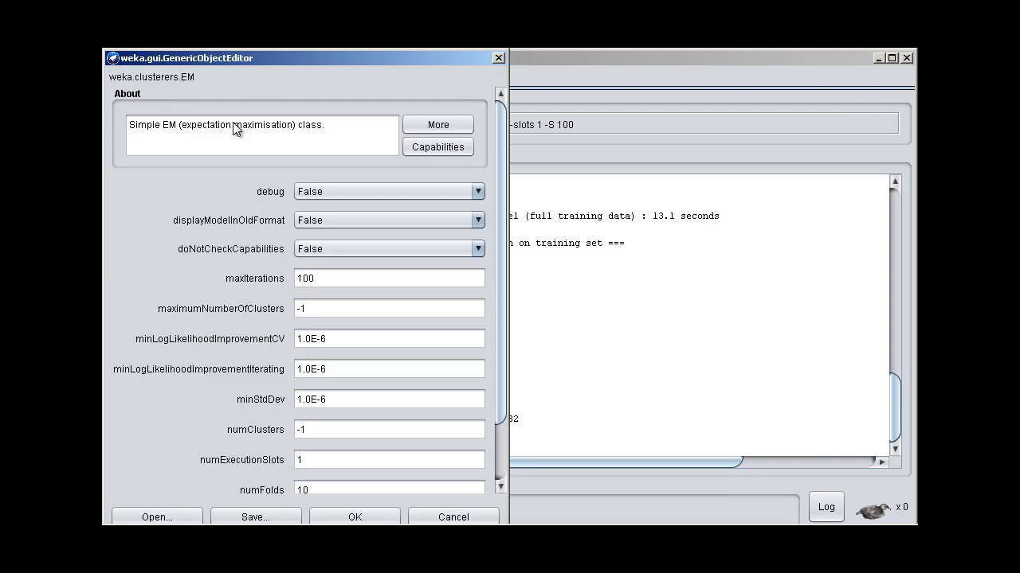
double_click(327, 437)
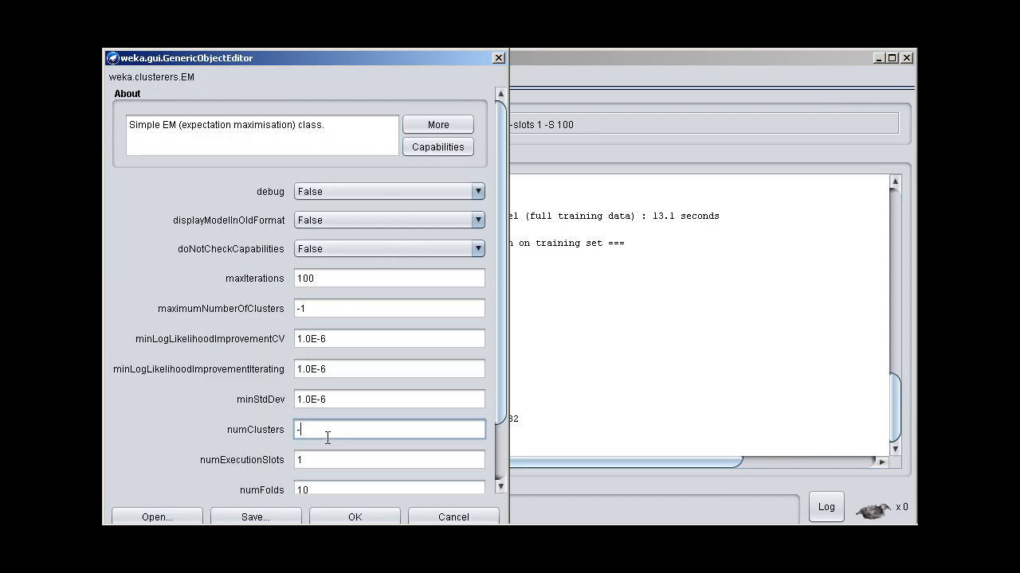
key("BackSpace")
type("2")
left_click(339, 512)
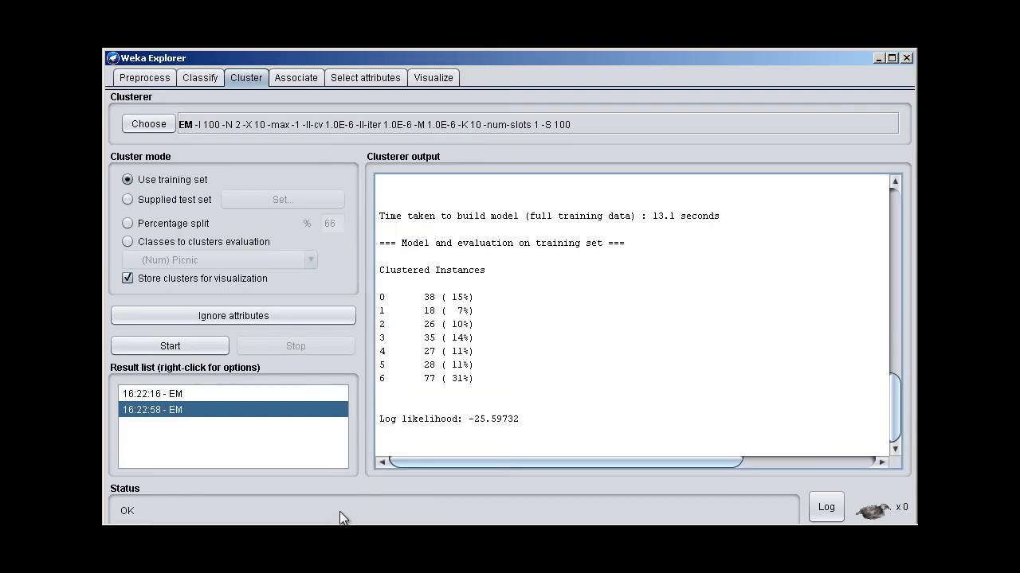
left_click(193, 344)
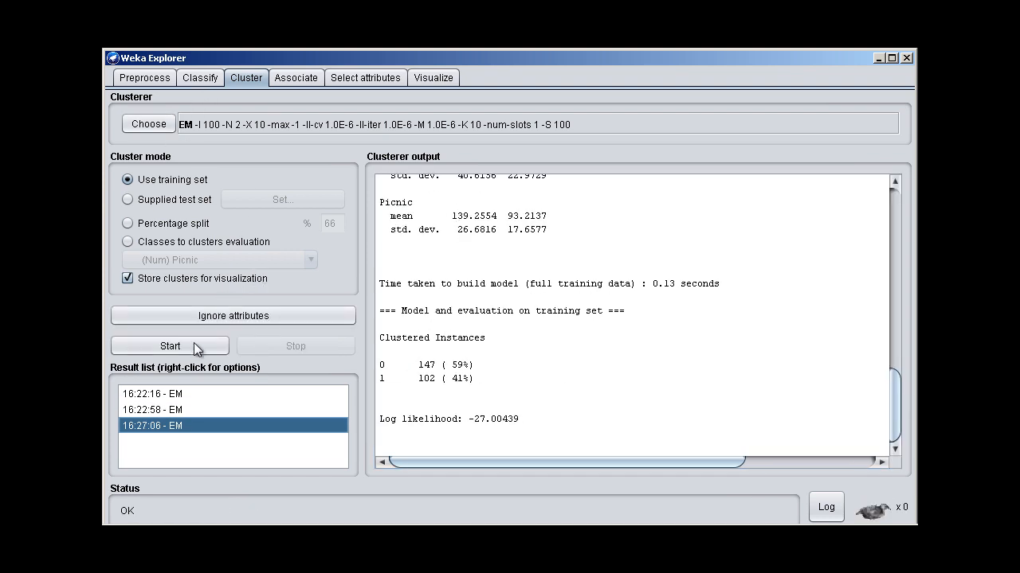
Examine the two-cluster EM output, comparing cluster proportions and the means and standard deviations of Sports, Religious and other attributes
scroll(542, 339, "up", 15)
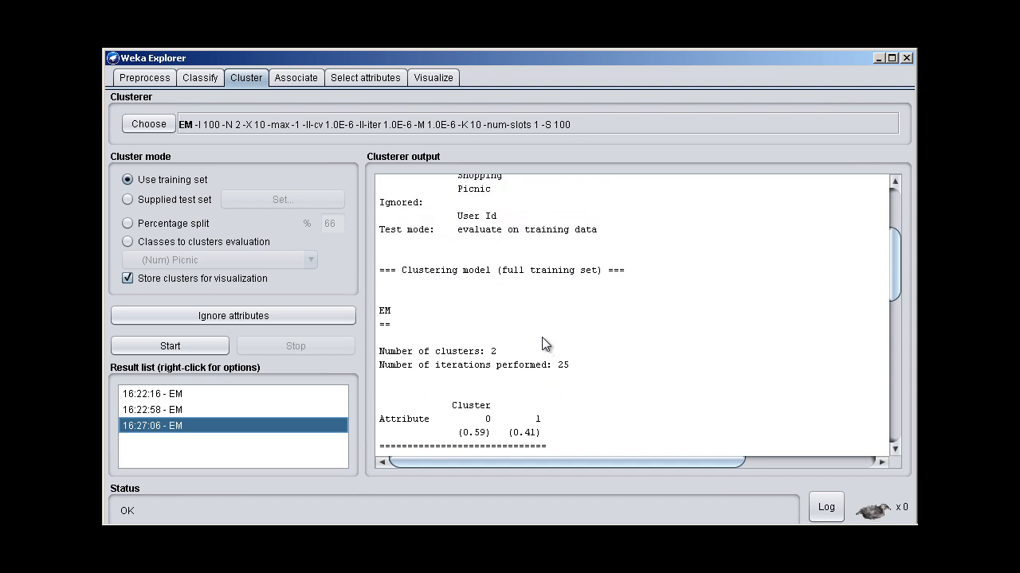
scroll(513, 354, "down", 3)
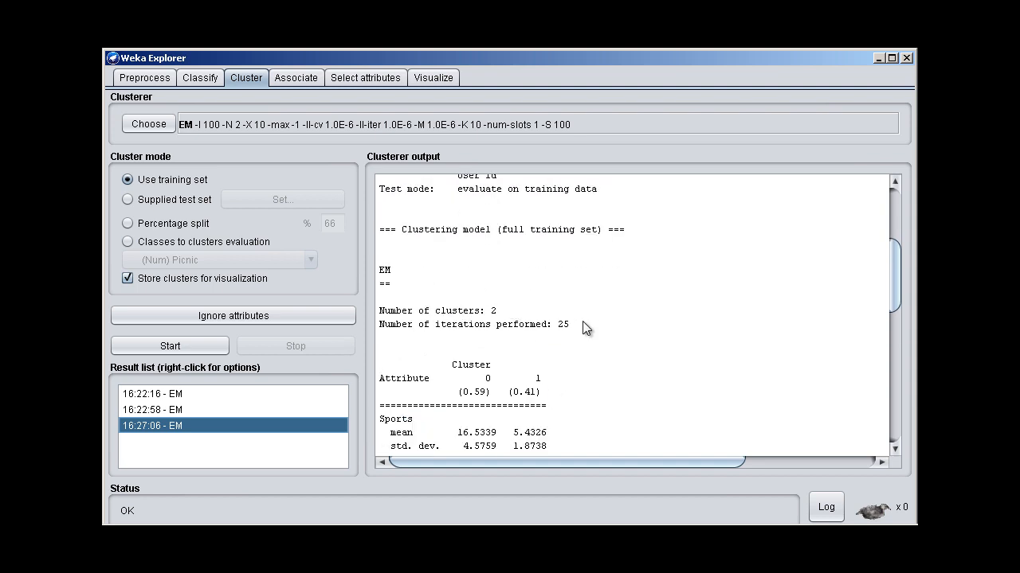
scroll(477, 353, "down", 1)
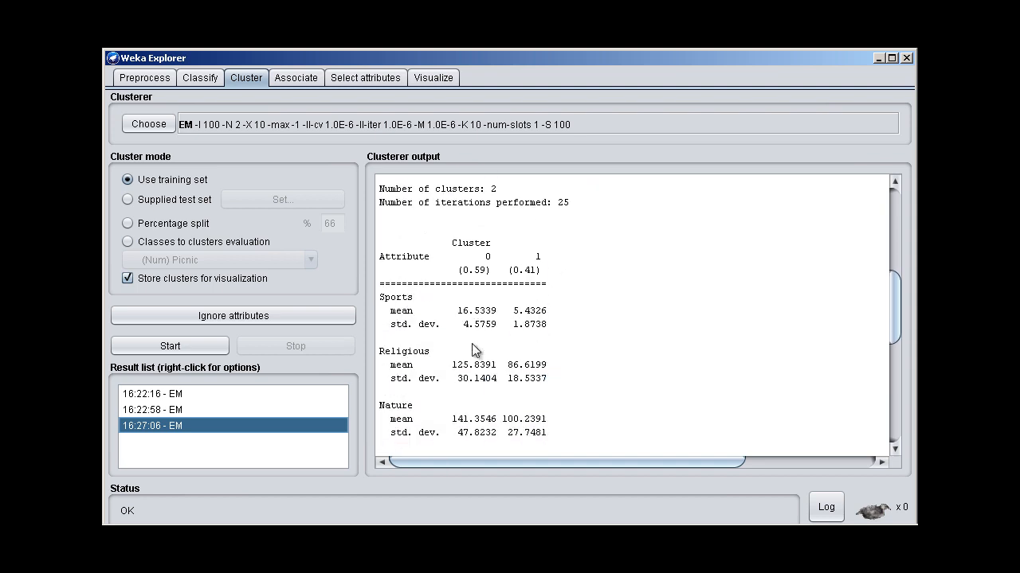
double_click(465, 272)
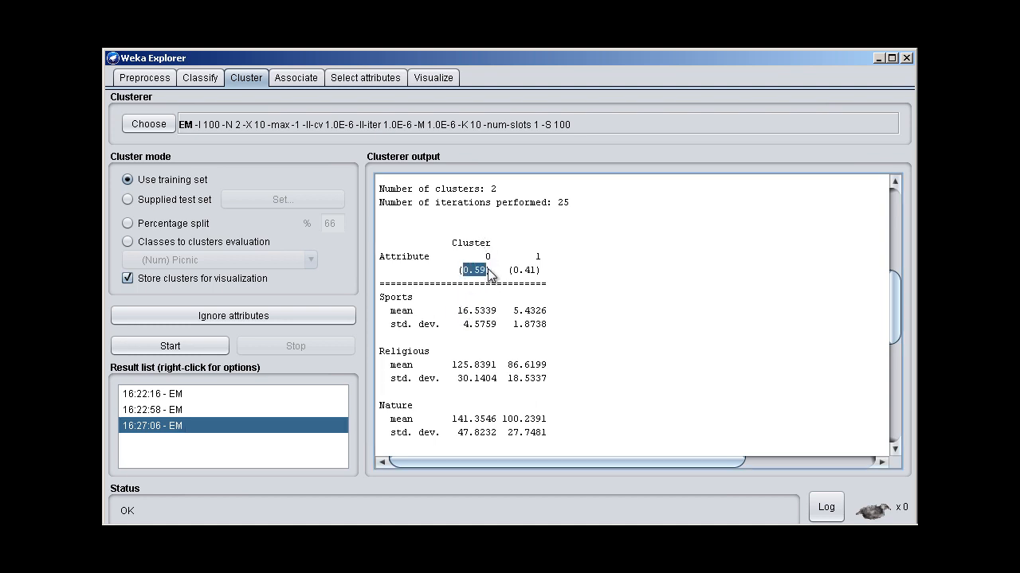
left_click(461, 318)
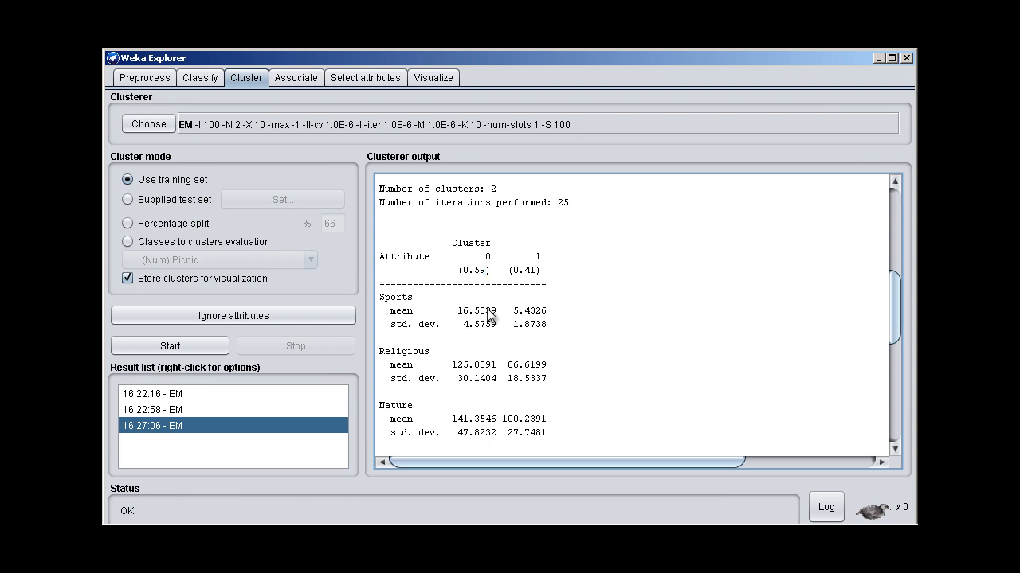
scroll(505, 318, "down", 1)
left_click_drag(459, 270, 530, 270)
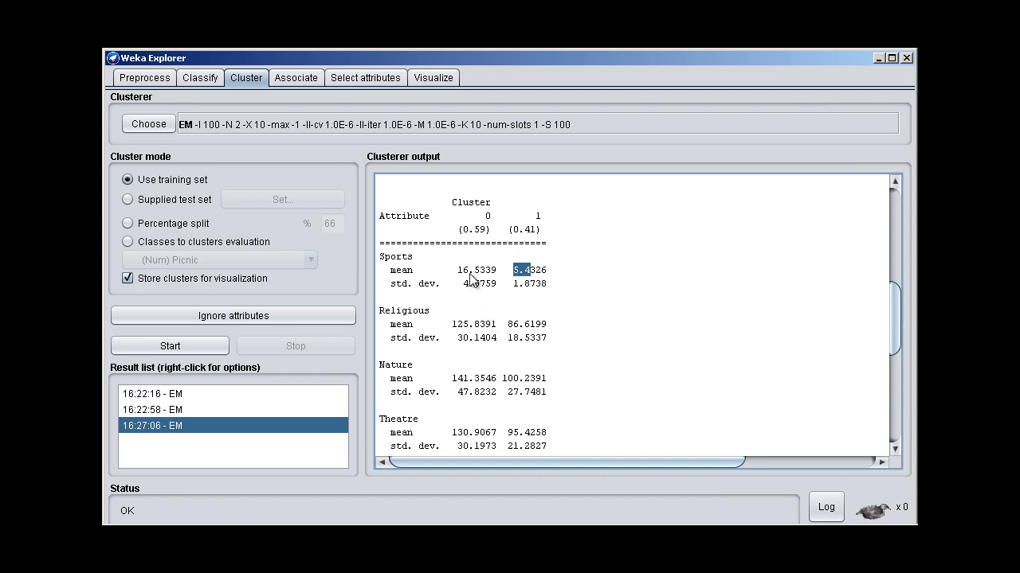
left_click_drag(460, 271, 496, 284)
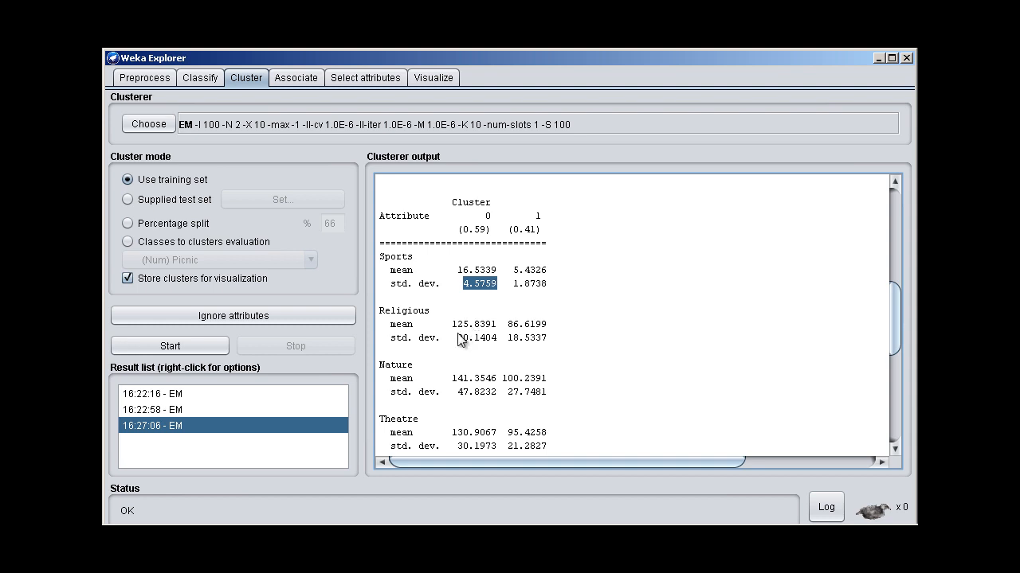
left_click_drag(458, 338, 538, 338)
scroll(528, 339, "down", 2)
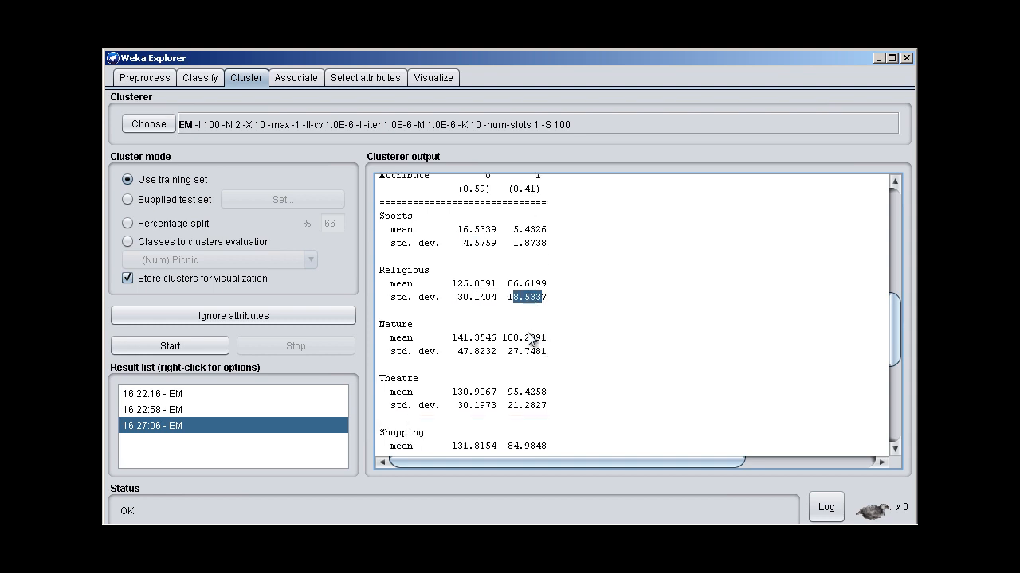
Compare the clustered instance counts with the cluster proportions heading the attribute table
scroll(550, 352, "down", 5)
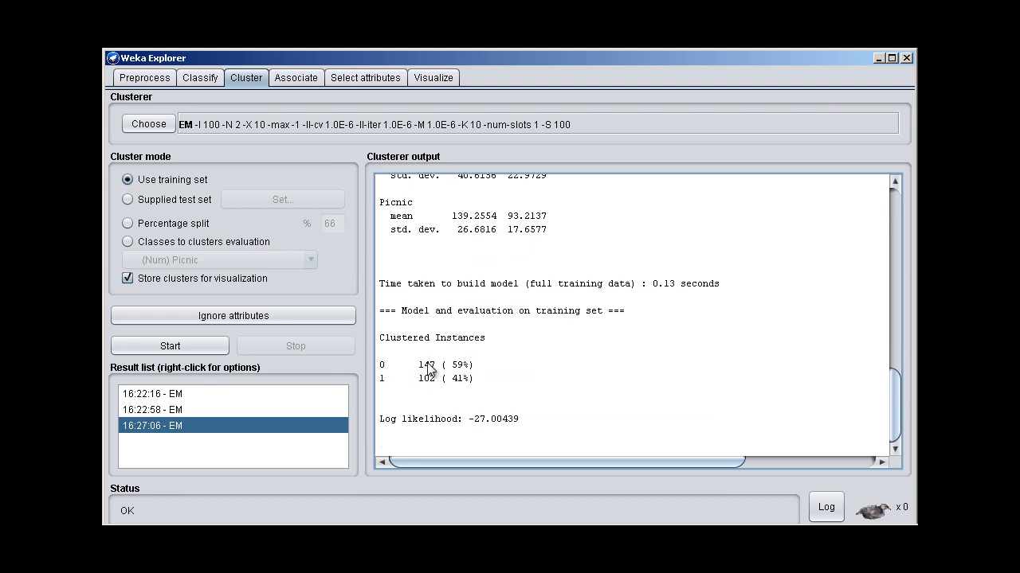
left_click_drag(418, 363, 438, 383)
scroll(436, 383, "up", 15)
left_click_drag(458, 240, 470, 242)
scroll(474, 237, "down", 15)
Visualize the cluster assignments of the two-cluster EM result with increased jitter and Cluster on the Y axis
right_click(182, 428)
left_click(231, 497)
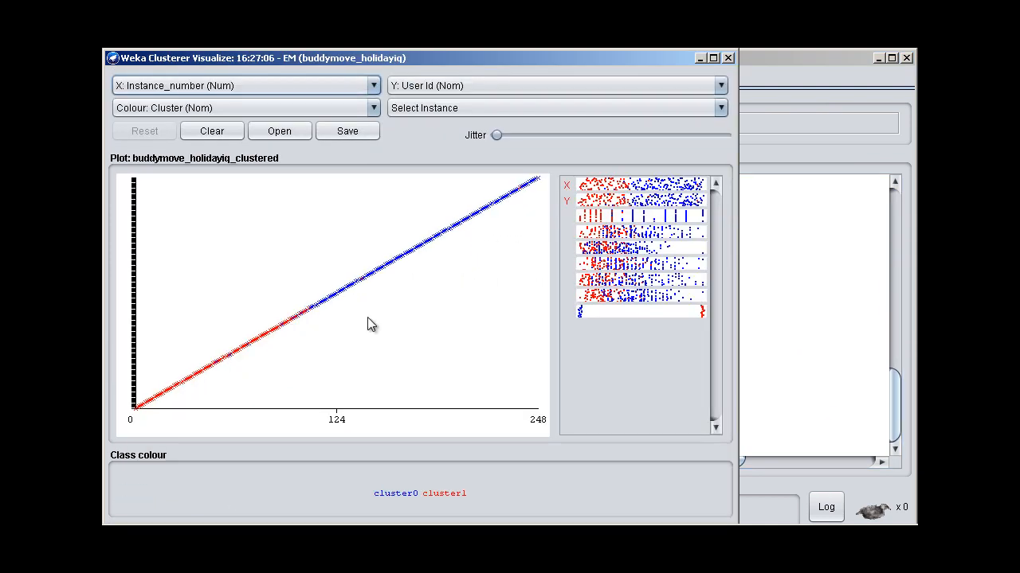
left_click_drag(494, 134, 633, 137)
left_click(370, 86)
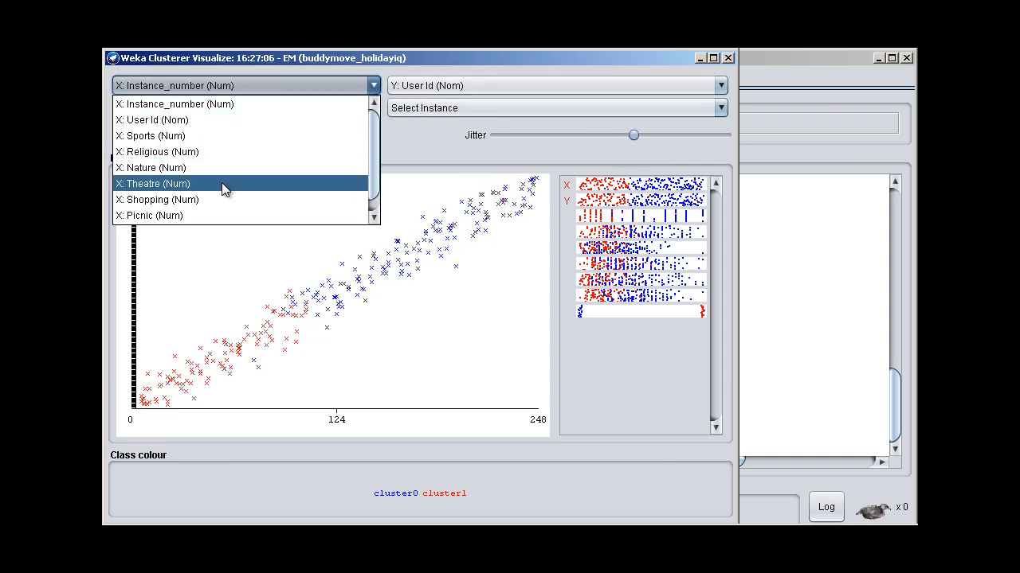
left_click(404, 88)
left_click(405, 86)
left_click(427, 216)
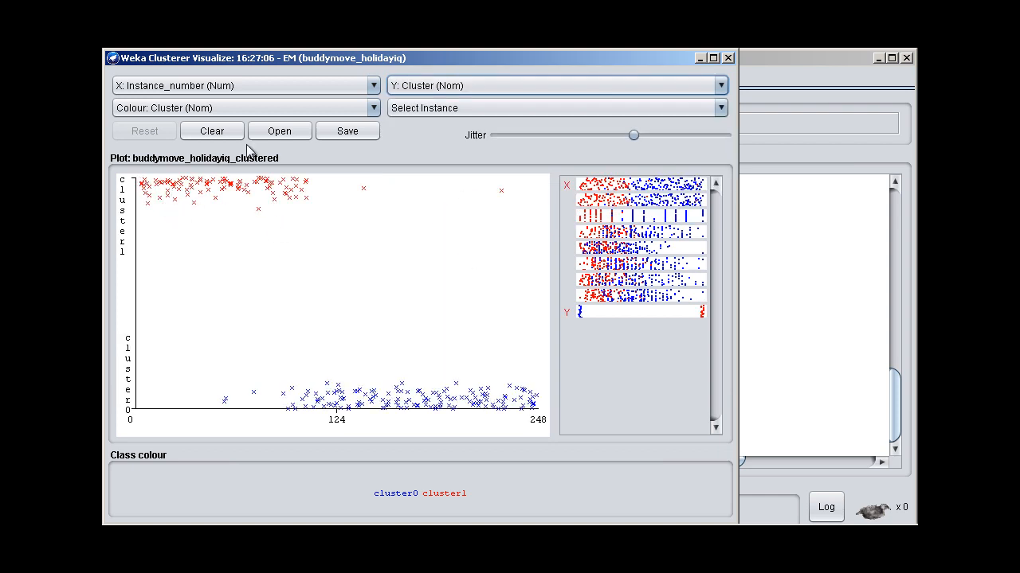
Set the plot's selection mode to Rectangle and enclose the main group of cluster1 points at low instance numbers
left_click(416, 112)
left_click(417, 141)
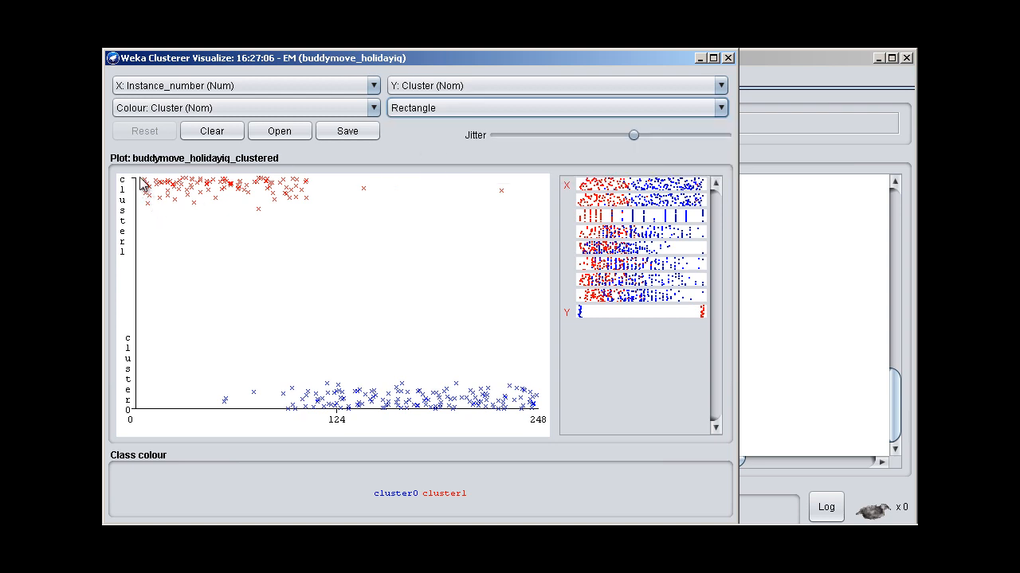
left_click_drag(137, 177, 317, 215)
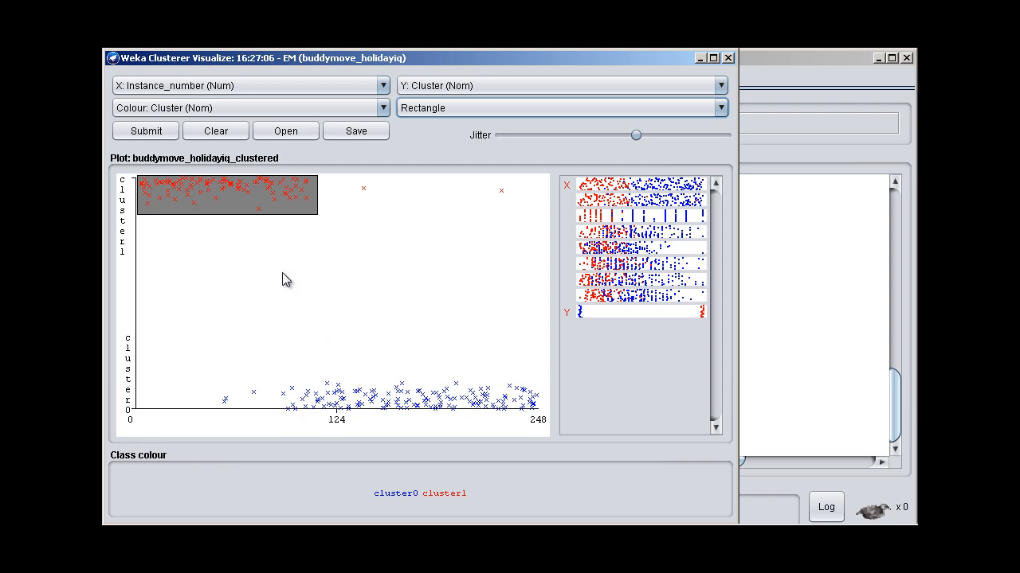
left_click(740, 309)
key("alt+Tab")
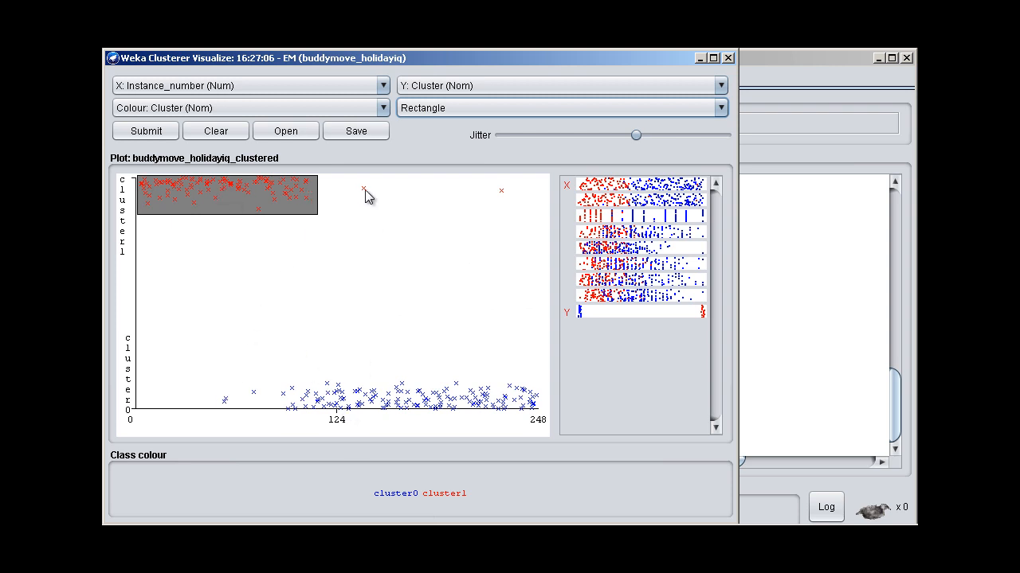
Examine the User Id and cluster in the instance info of the cluster1 point with the highest instance number
left_click(501, 191)
double_click(247, 135)
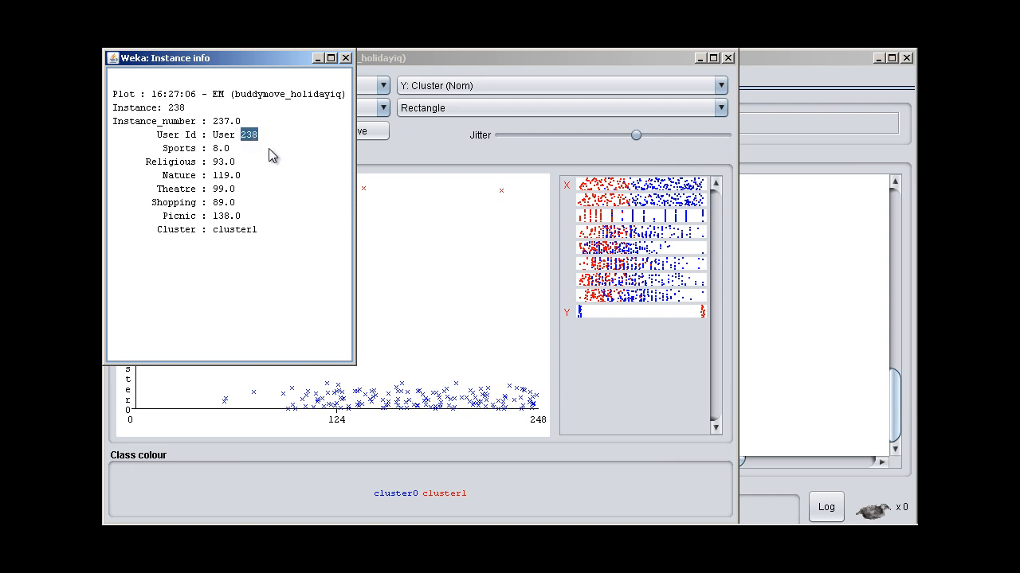
double_click(234, 229)
left_click(355, 67)
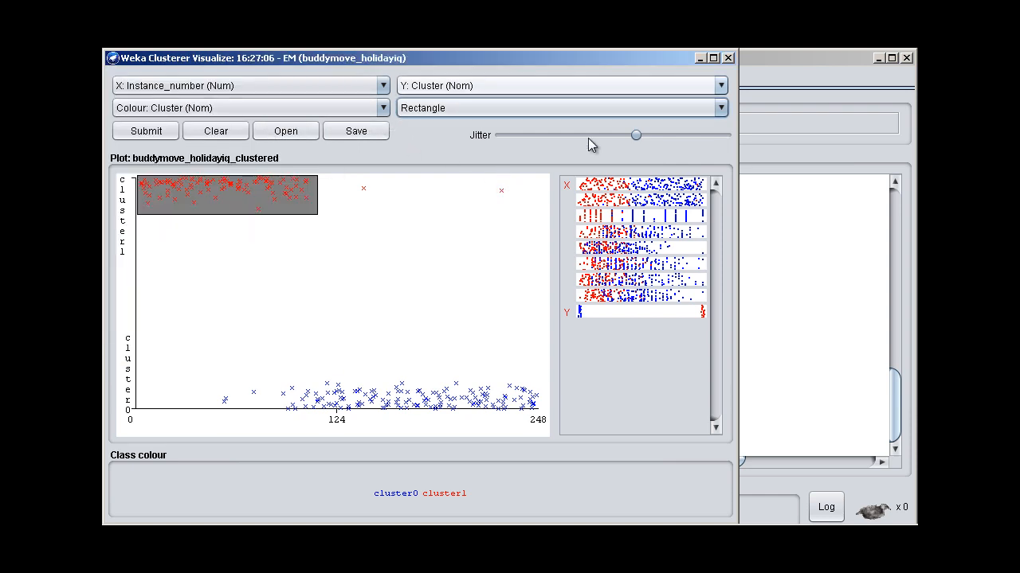
Compare the two clusters with Religious, Nature, Theatre, Shopping and Picnic on the X axis, and close the plot
left_click(636, 234)
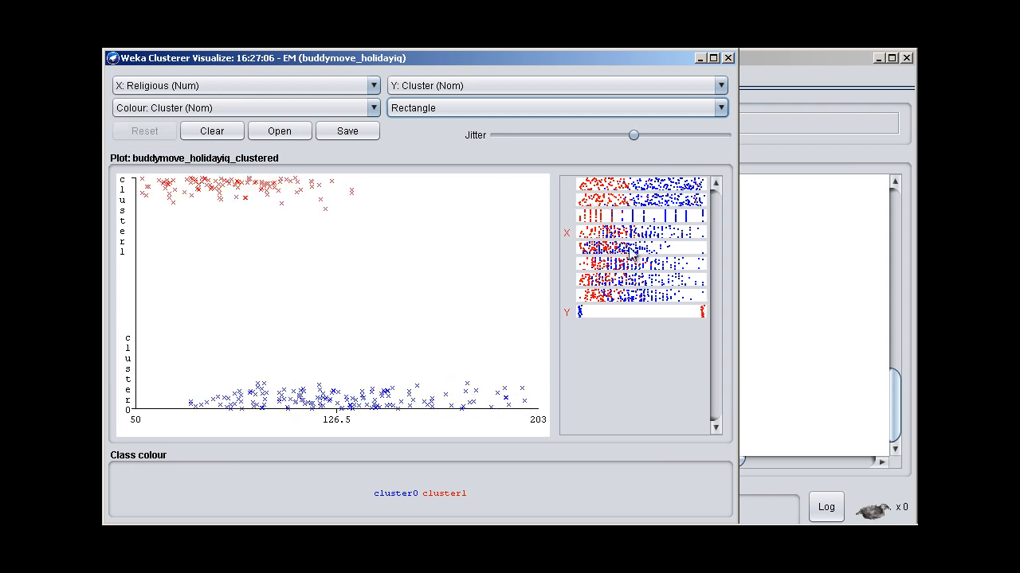
left_click(631, 249)
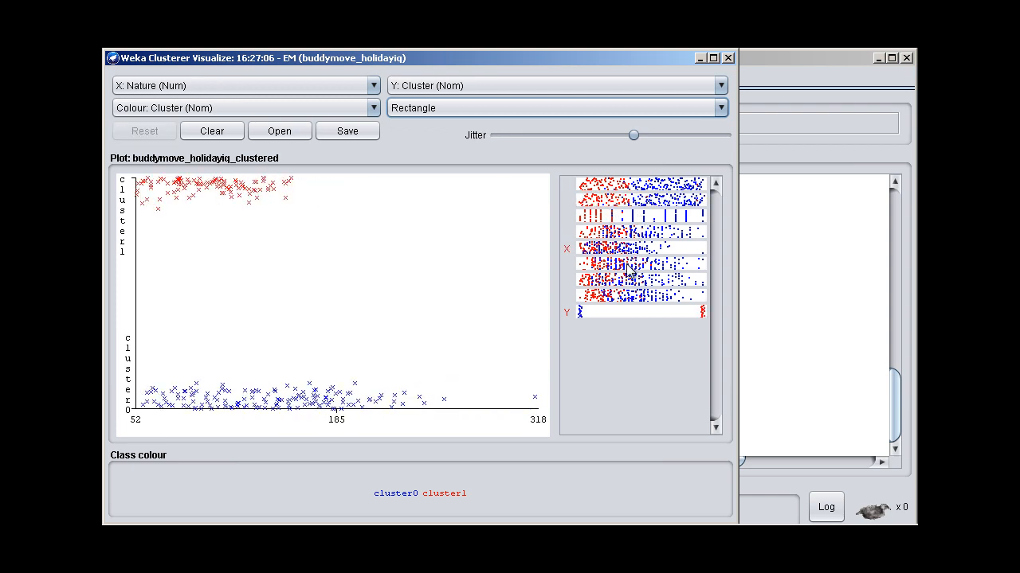
left_click(629, 267)
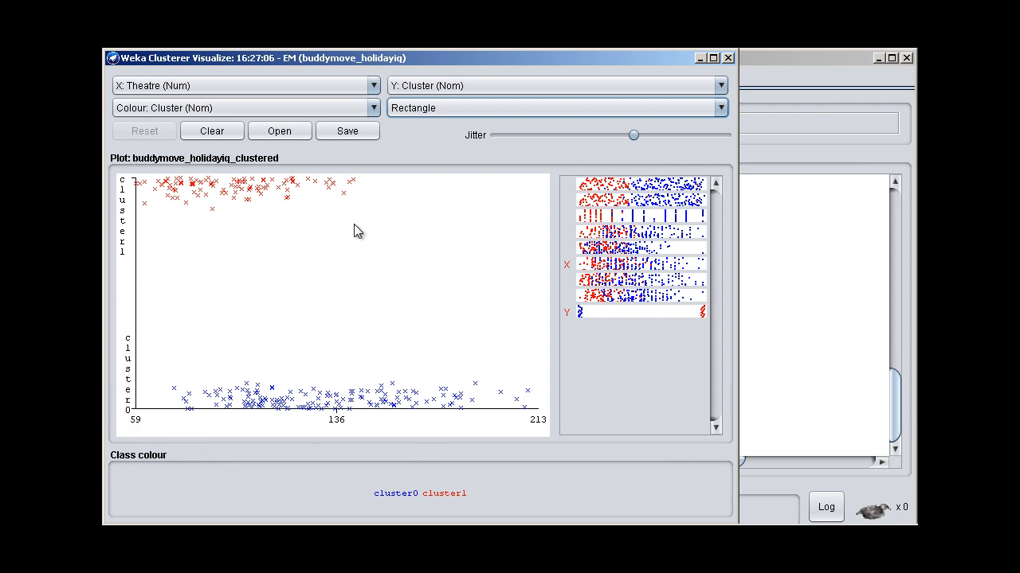
left_click(639, 280)
left_click(637, 298)
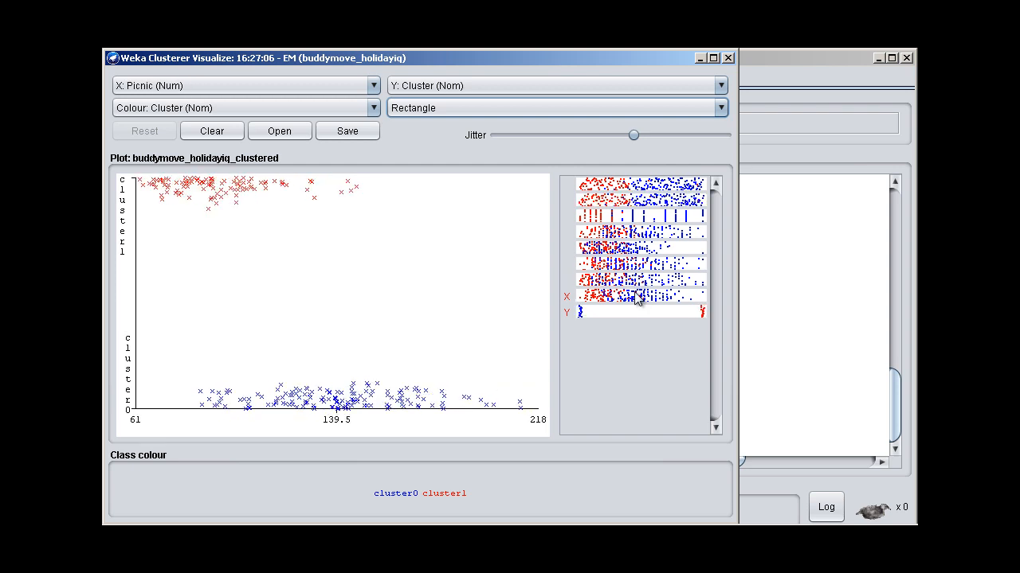
left_click(728, 58)
Choose SimpleKMeans as the clusterer and open its options
left_click(151, 125)
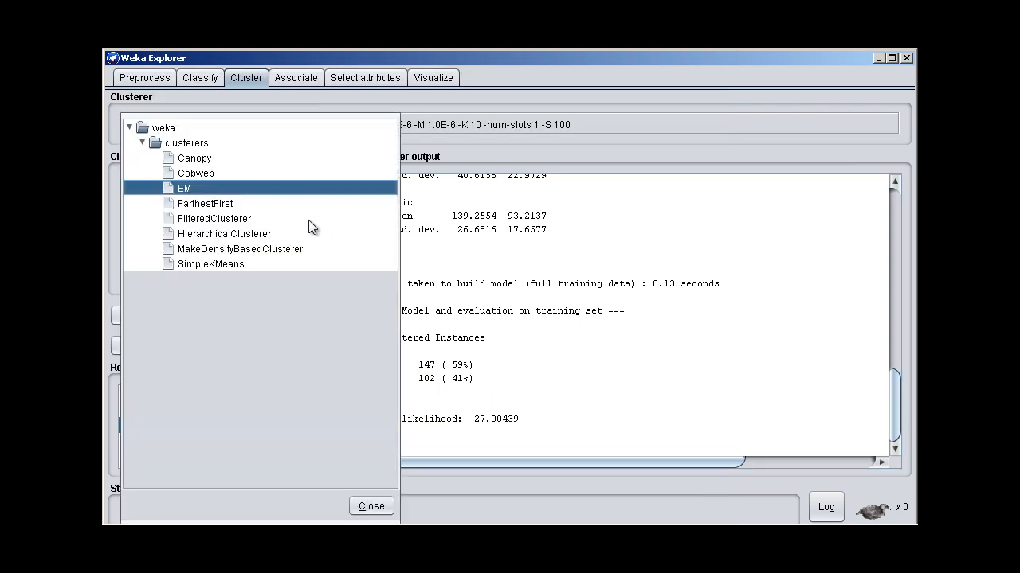
left_click(205, 265)
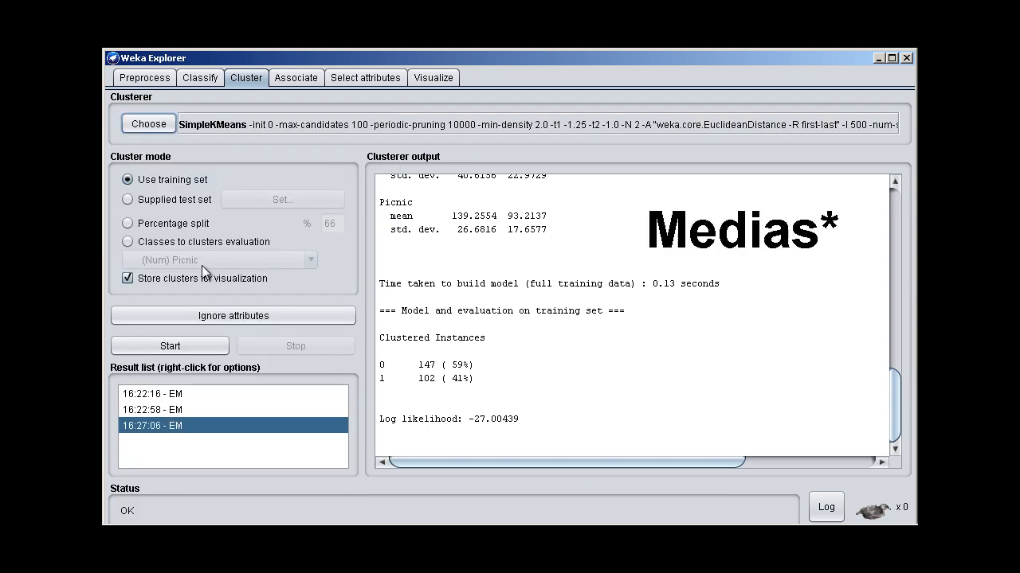
left_click(250, 126)
Read the synopsis of the SimpleKMeans algorithm in its detailed information window, and close that window
left_click(465, 125)
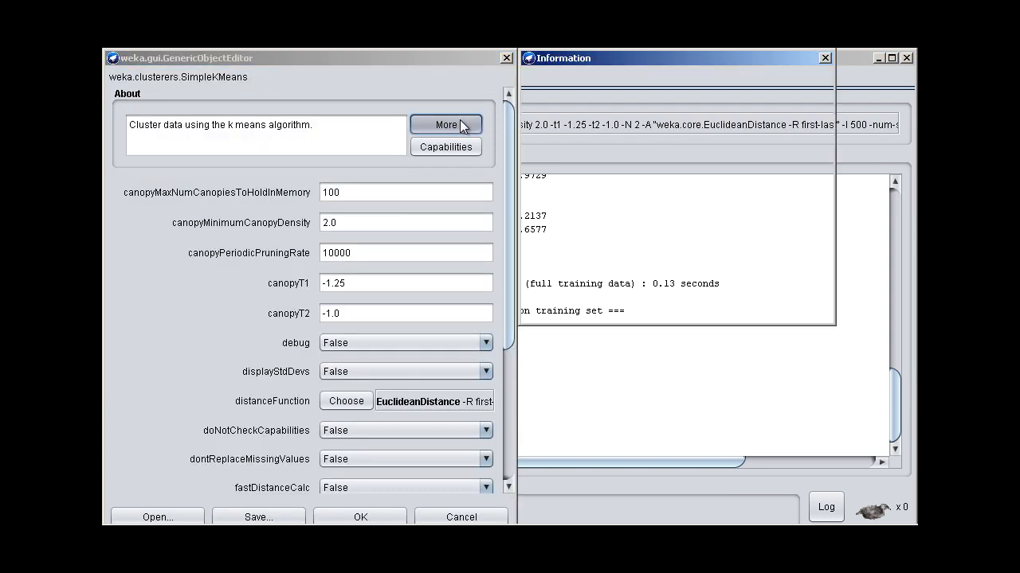
left_click_drag(455, 142, 357, 115)
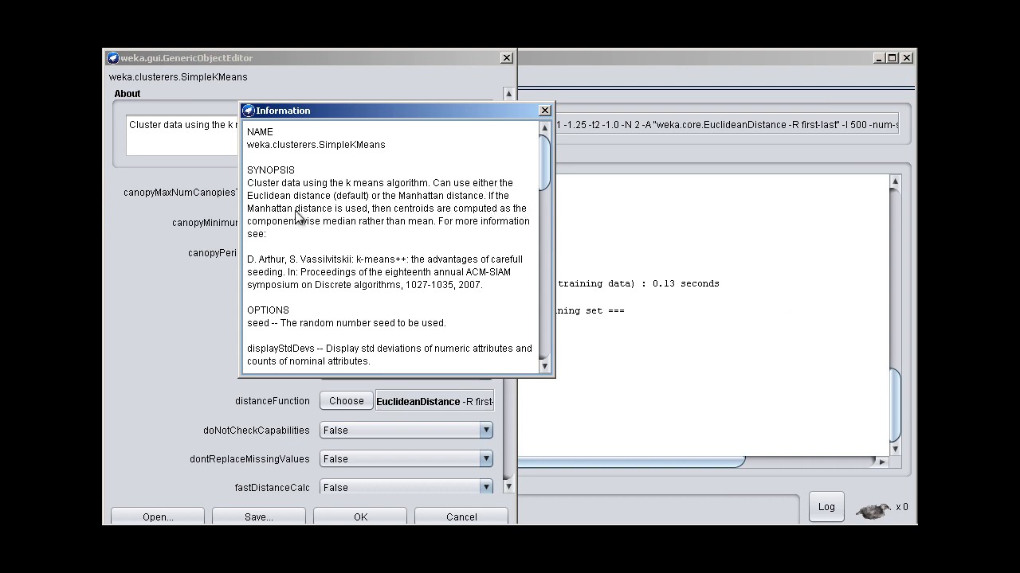
left_click(545, 111)
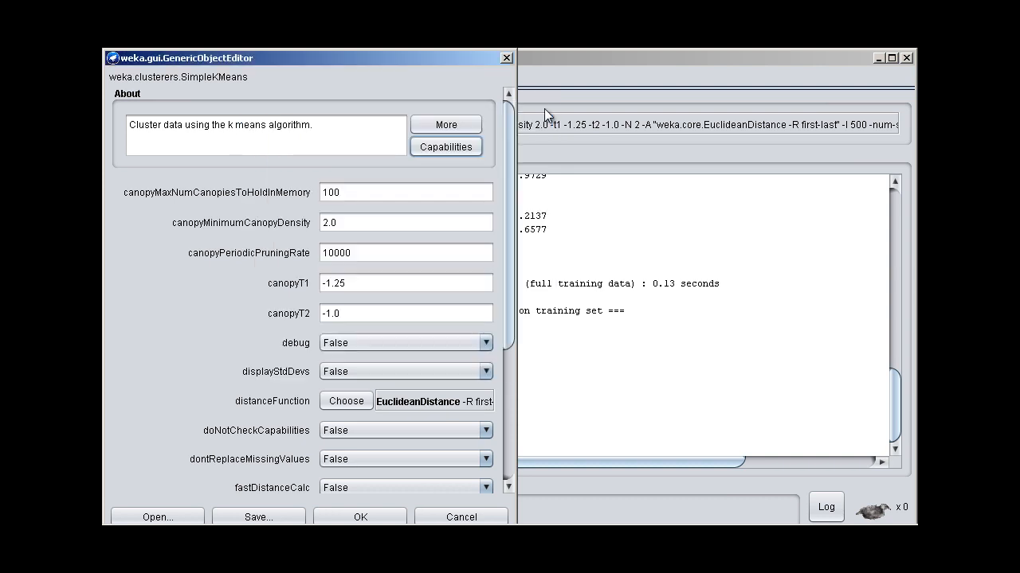
Set numClusters to 7 for SimpleKMeans and accept the options
scroll(410, 403, "down", 3)
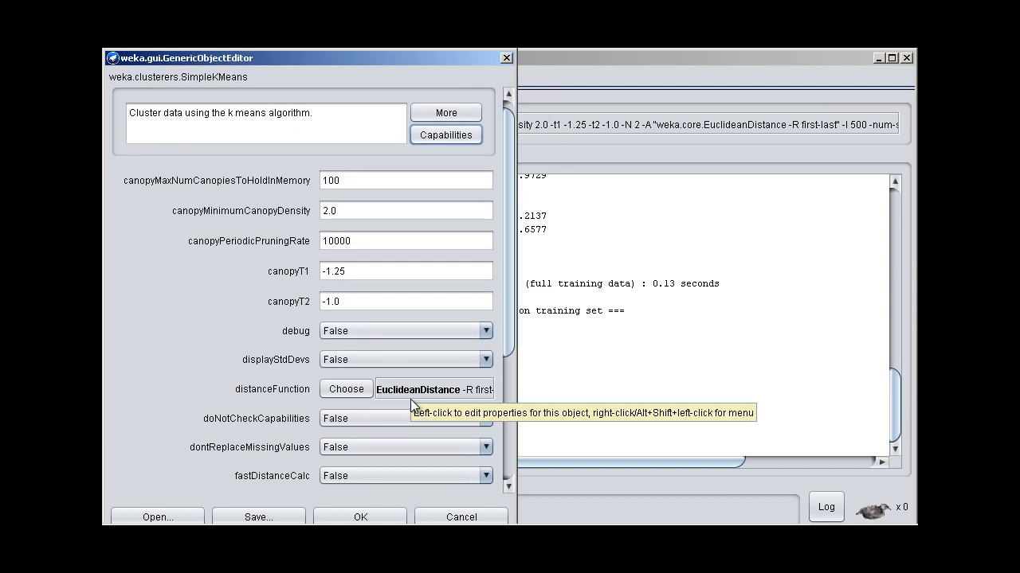
scroll(410, 399, "down", 1)
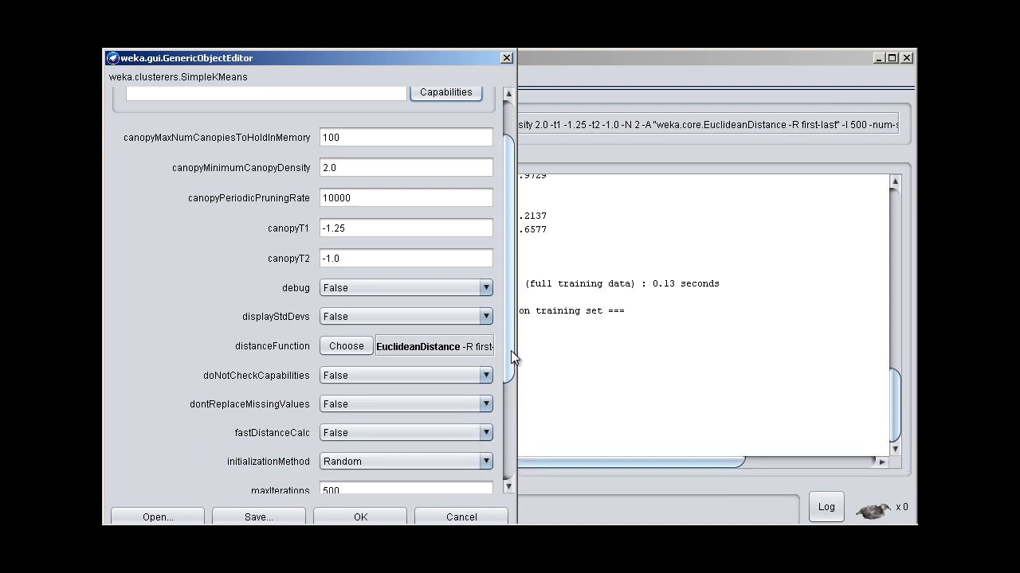
scroll(511, 359, "down", 3)
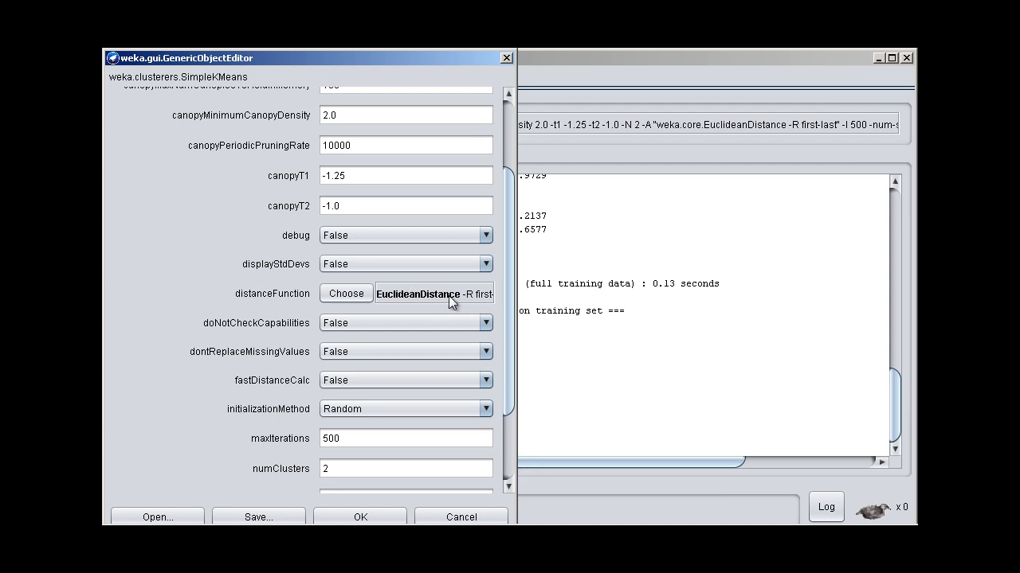
scroll(423, 414, "down", 3)
left_click(409, 401)
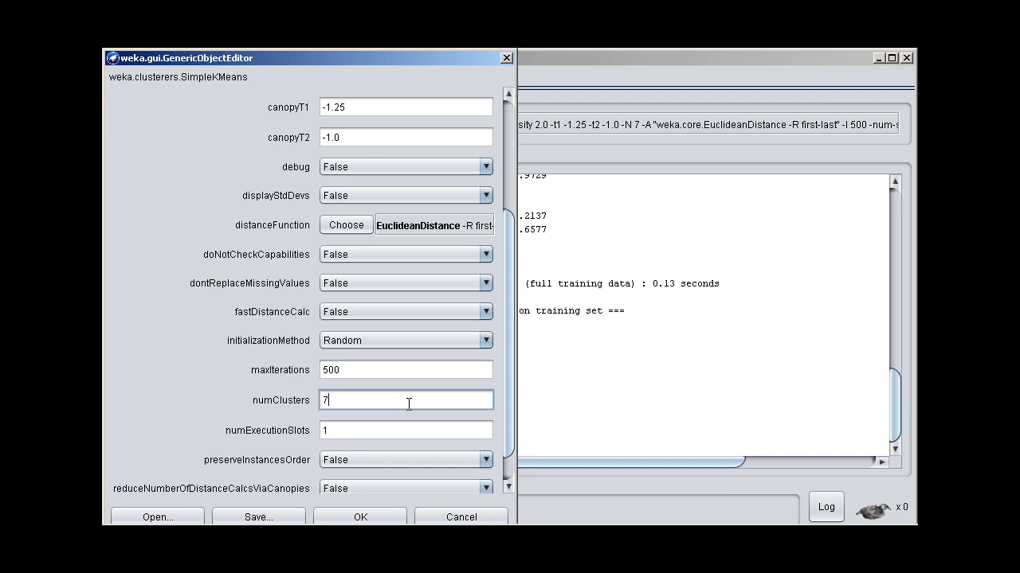
left_click(369, 519)
Ignore the User Id attribute and run SimpleKMeans on the training set
left_click(200, 321)
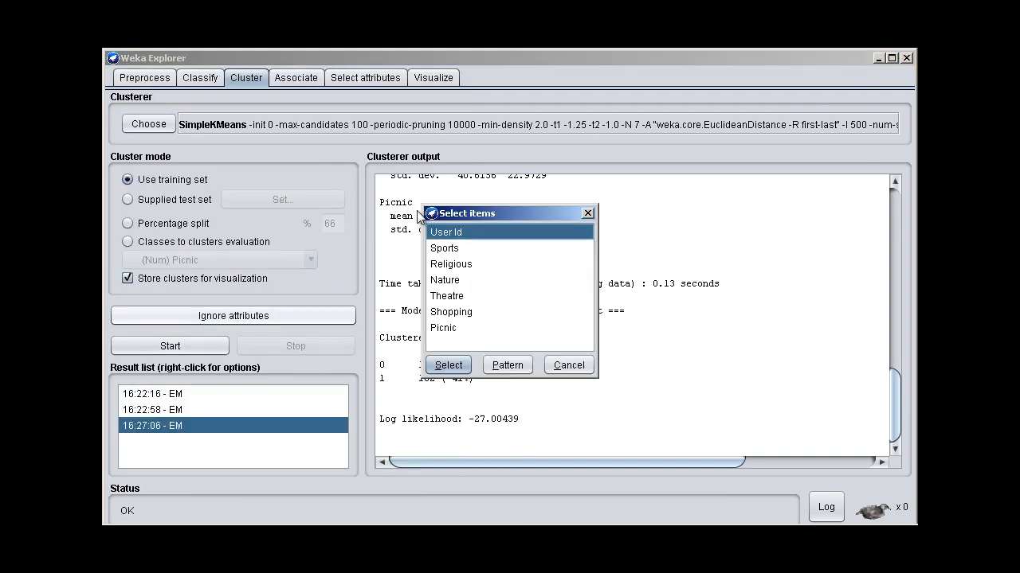
left_click(448, 365)
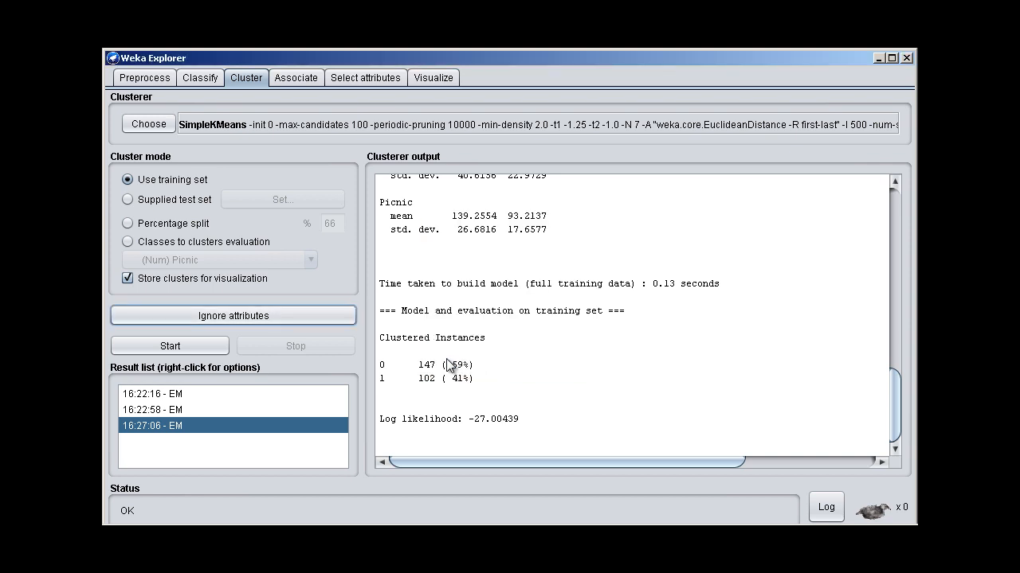
left_click(200, 348)
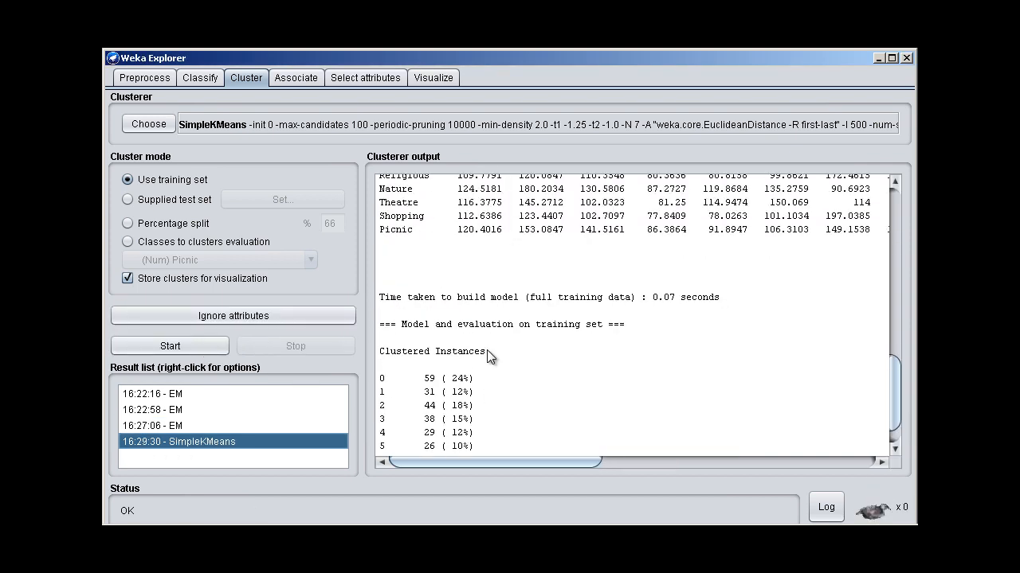
Examine the random initial starting points of the clusters in the SimpleKMeans output, especially those of clusters 0 and 1
scroll(487, 350, "up", 10)
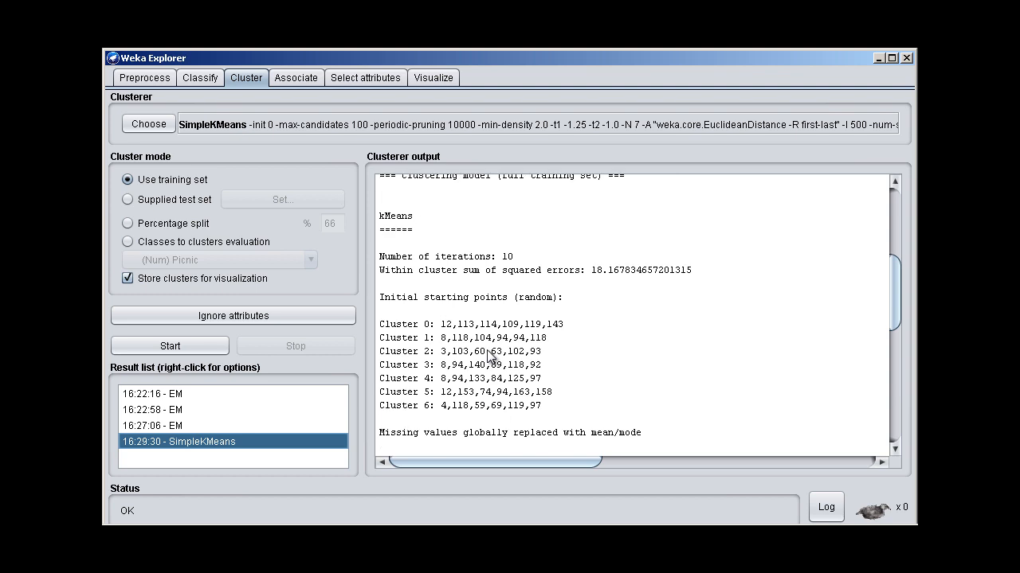
left_click_drag(440, 324, 549, 408)
left_click(408, 328)
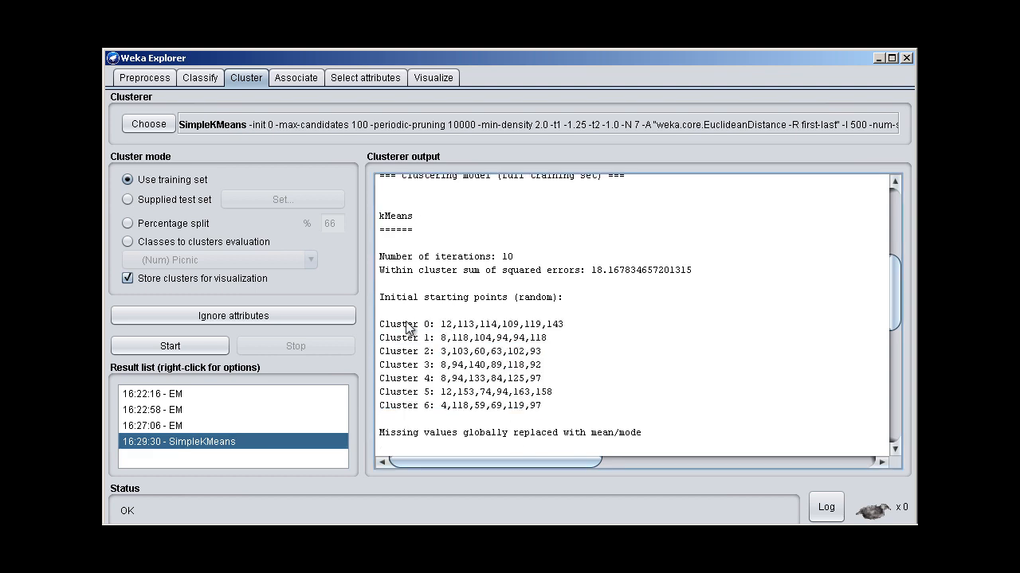
left_click_drag(442, 324, 568, 325)
left_click_drag(442, 337, 570, 345)
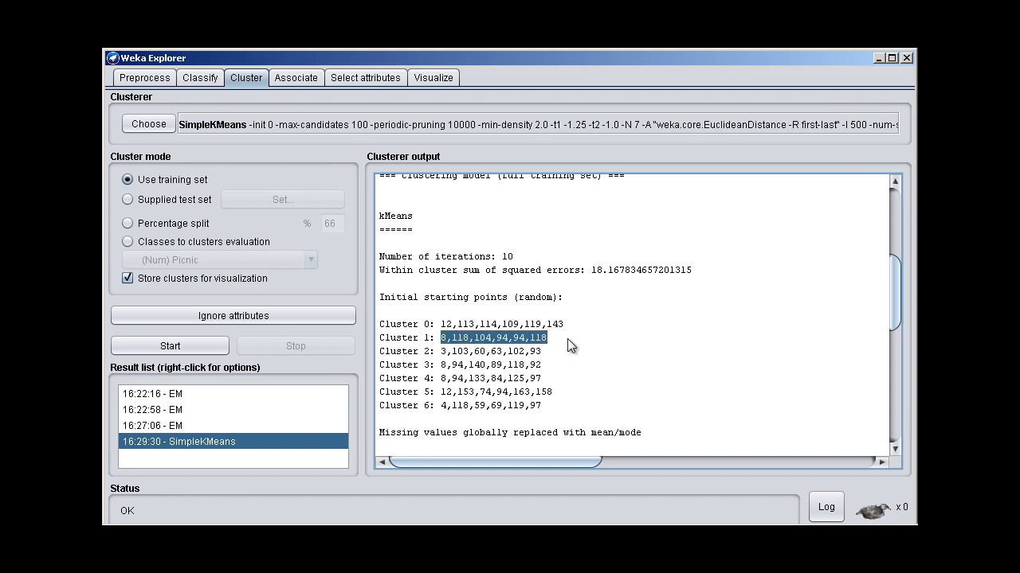
left_click(465, 331)
scroll(431, 335, "down", 2)
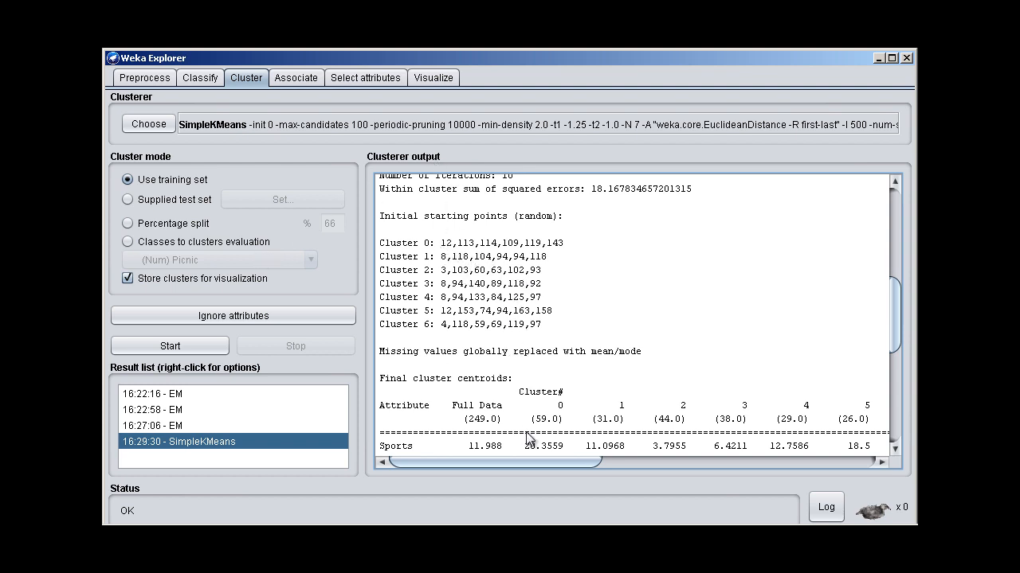
left_click_drag(441, 243, 549, 255)
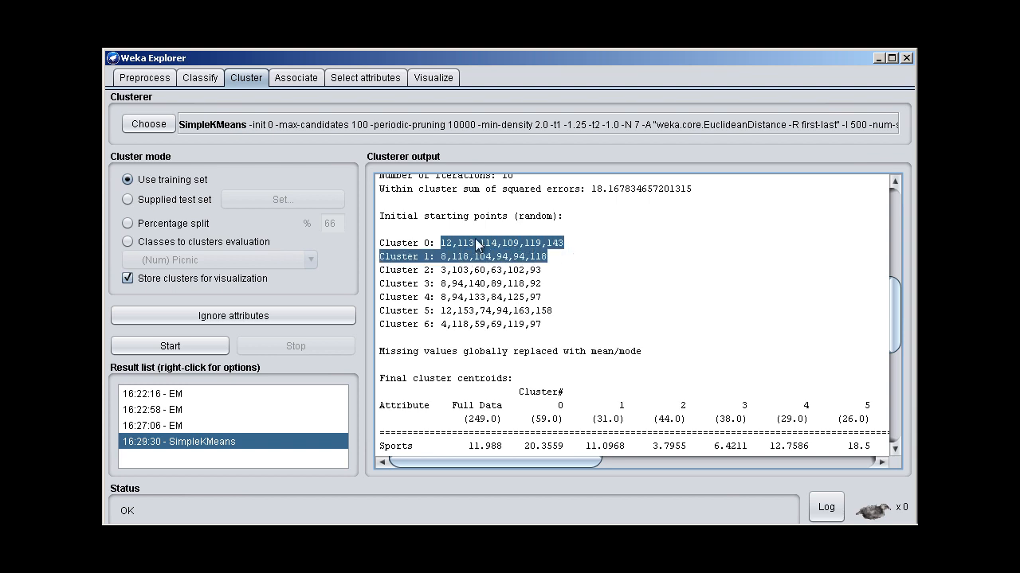
left_click(439, 255)
Examine the instance count and attribute means of the Full Data column in the final cluster centroids
scroll(516, 279, "down", 4)
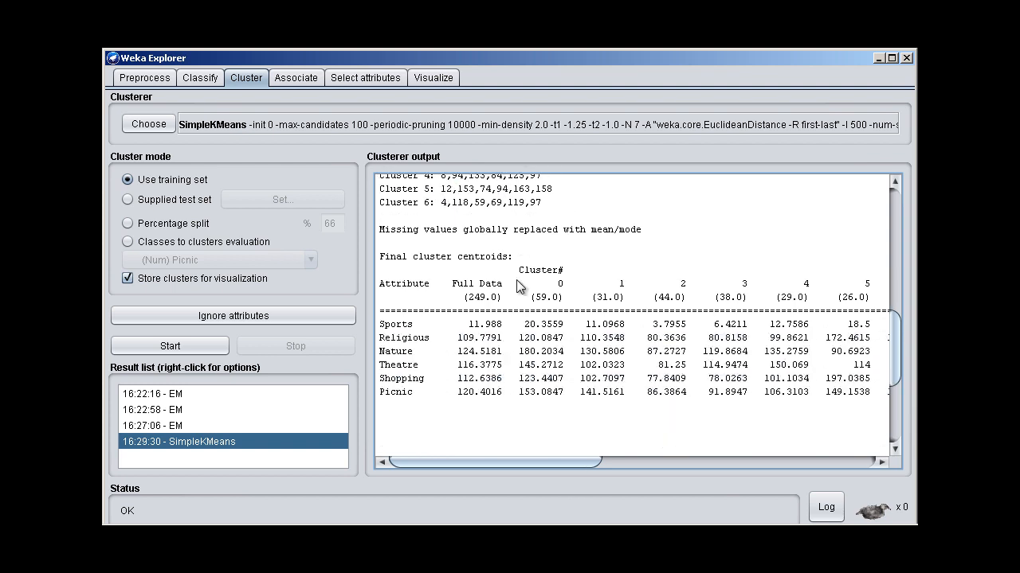
left_click_drag(452, 243, 505, 251)
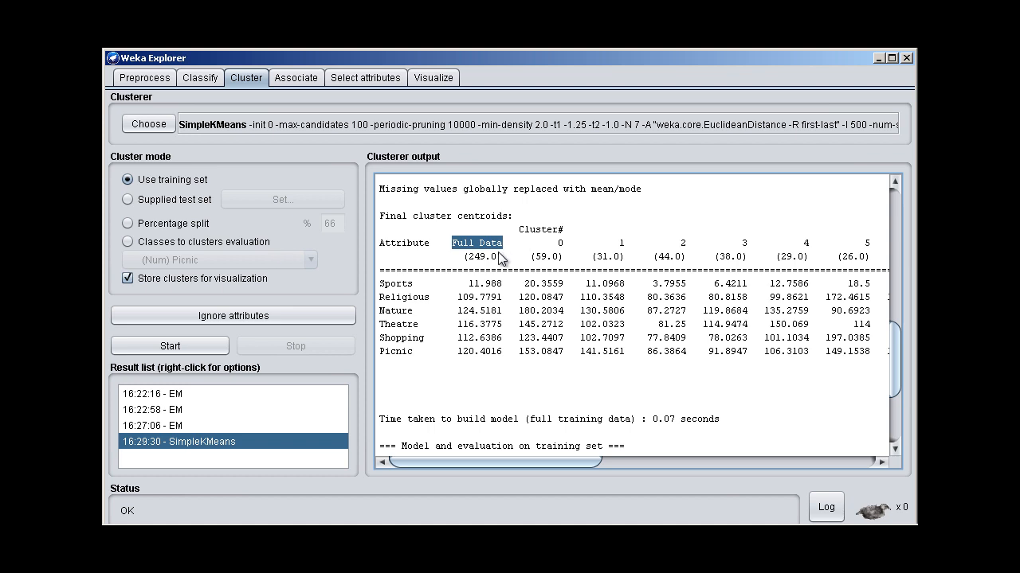
left_click_drag(467, 284, 488, 299)
left_click_drag(469, 256, 498, 266)
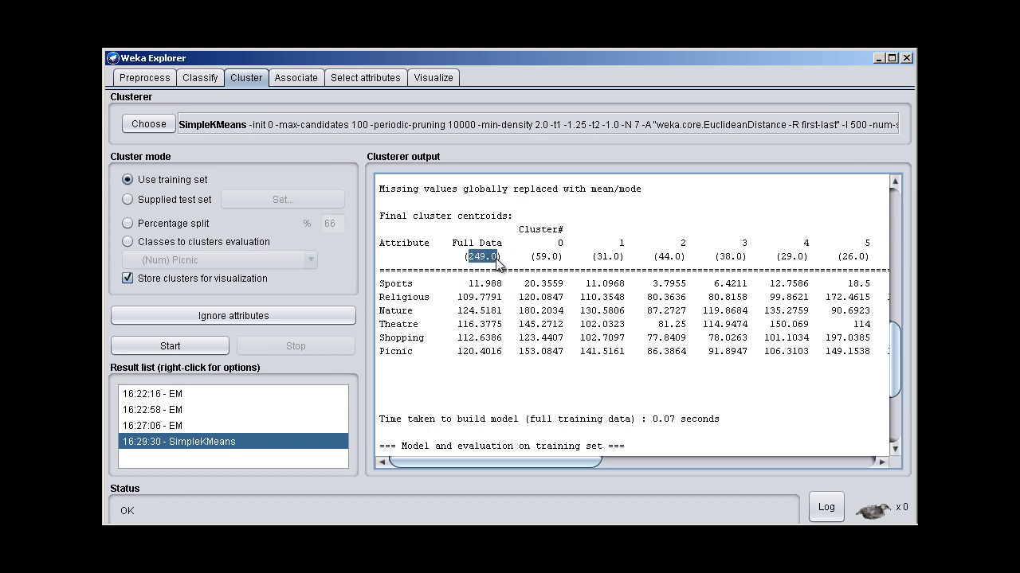
left_click_drag(461, 311, 482, 329)
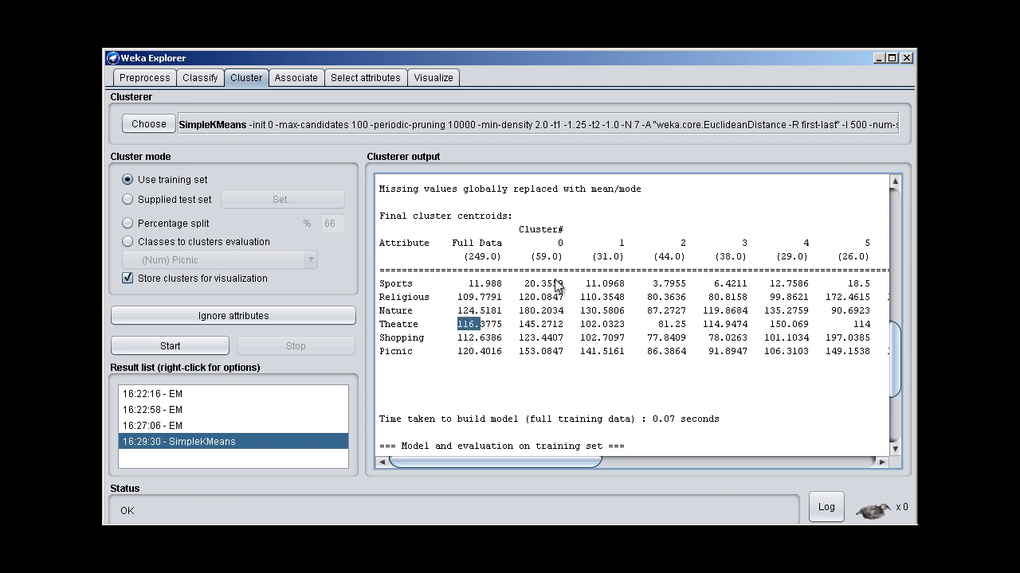
scroll(566, 374, "up", 1)
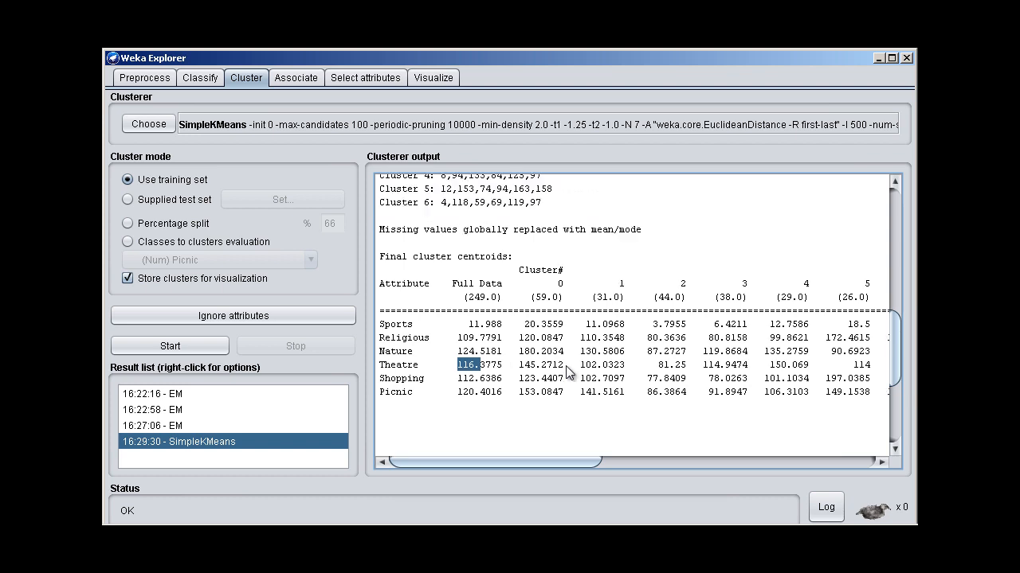
Examine cluster 0's instance count and its centroid values from Sports through Picnic
double_click(541, 298)
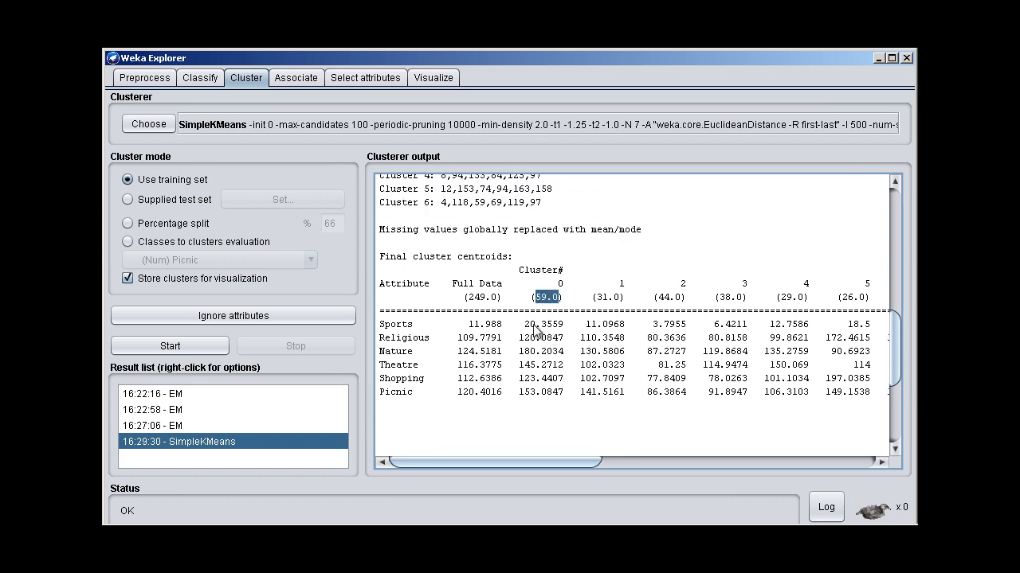
left_click_drag(524, 325, 564, 323)
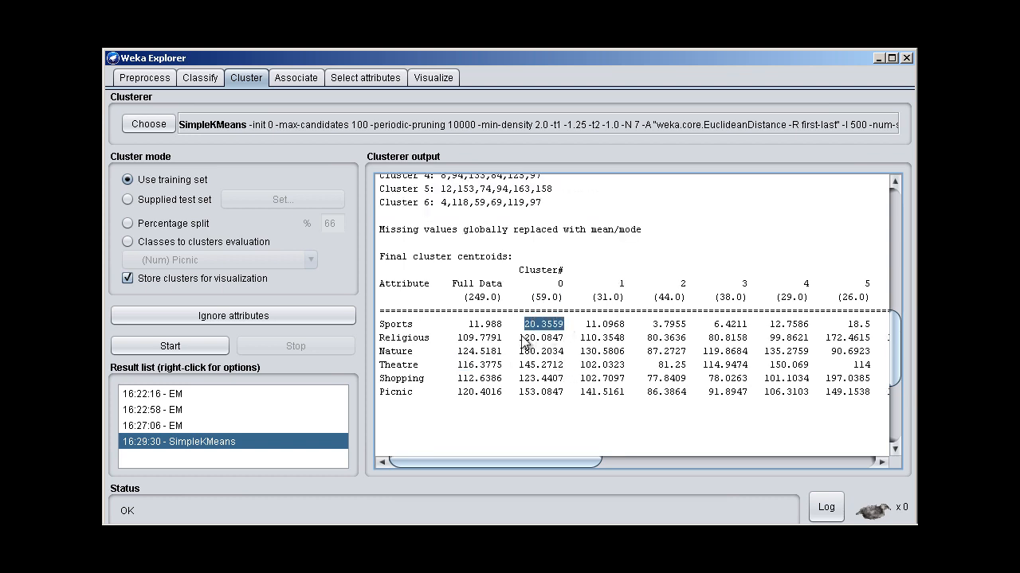
double_click(524, 341)
left_click_drag(524, 351, 575, 344)
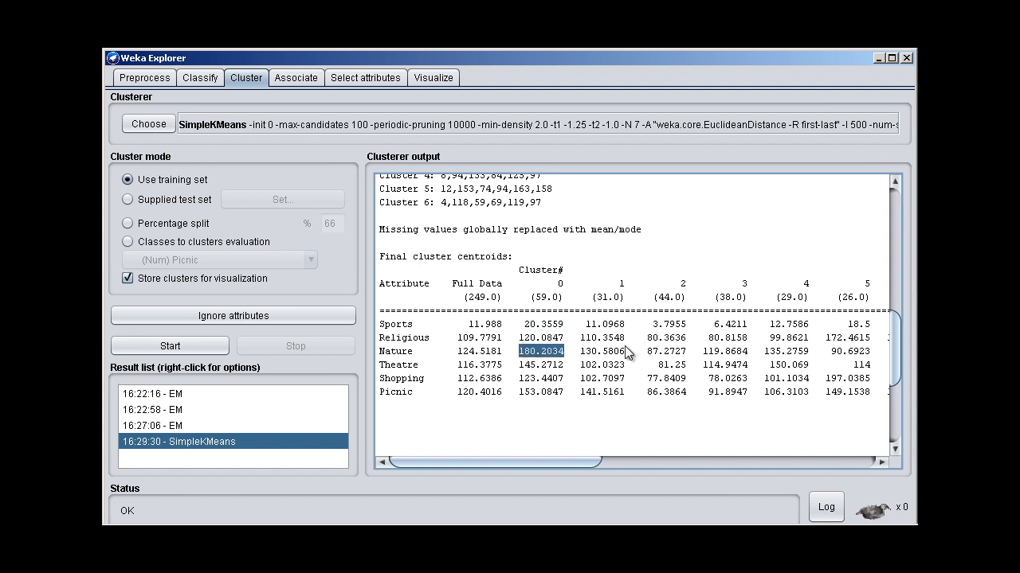
double_click(556, 364)
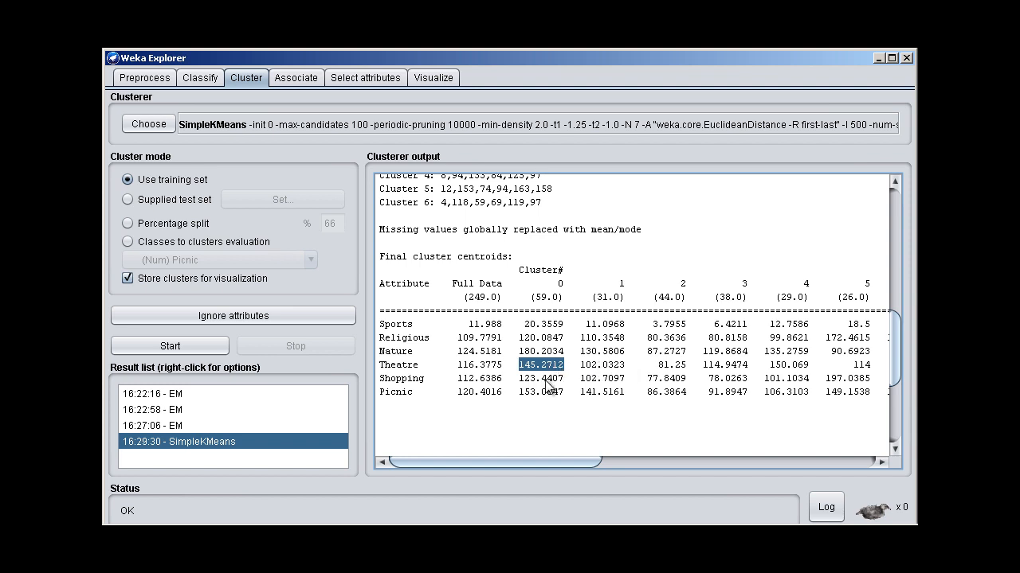
double_click(548, 379)
double_click(554, 392)
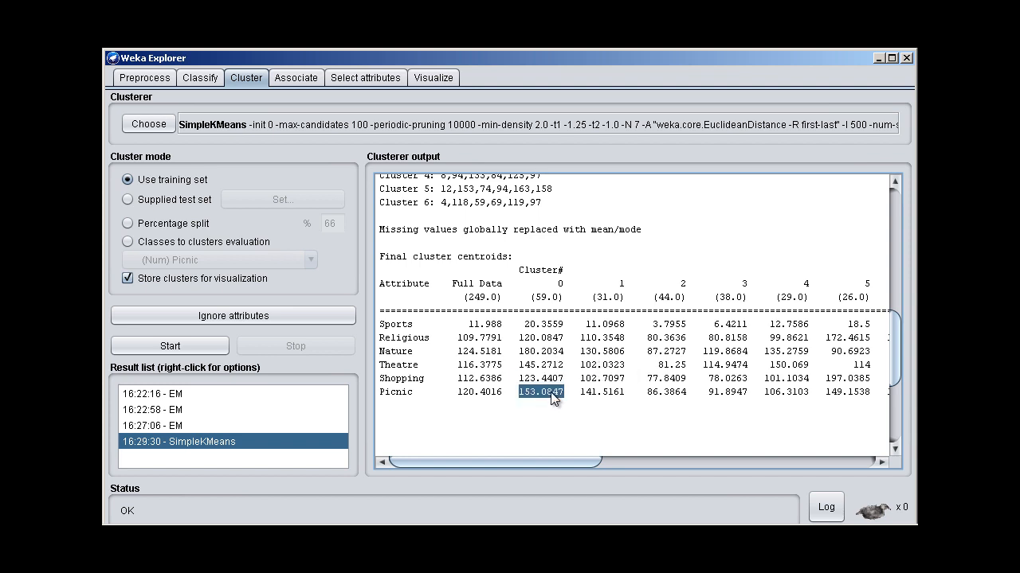
Compare the Full Data attribute means with cluster 0's centroid values in the final centroids table
double_click(483, 392)
double_click(485, 376)
double_click(485, 364)
double_click(484, 351)
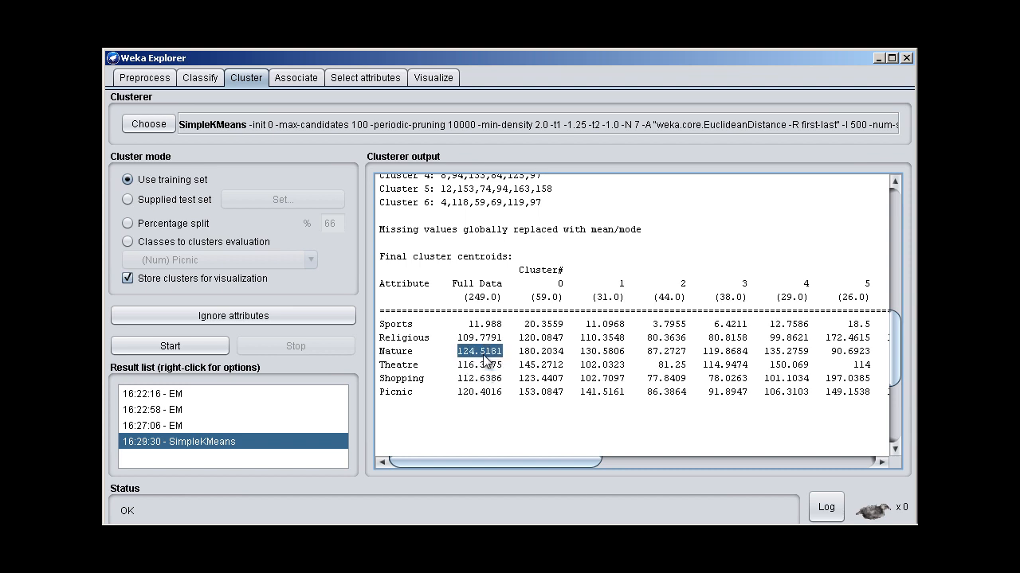
left_click(485, 339)
double_click(488, 341)
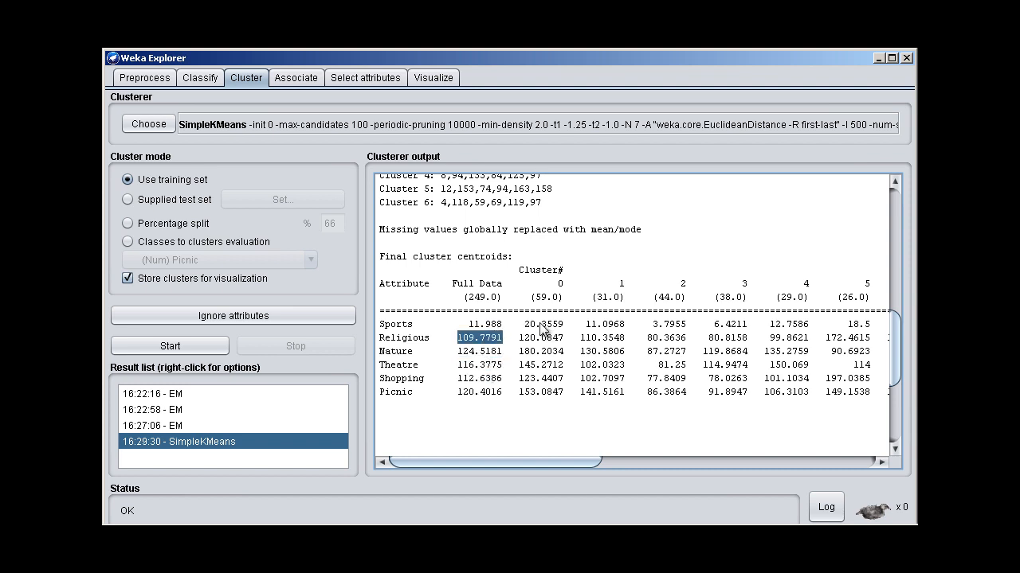
left_click_drag(536, 309, 540, 381)
left_click(538, 311)
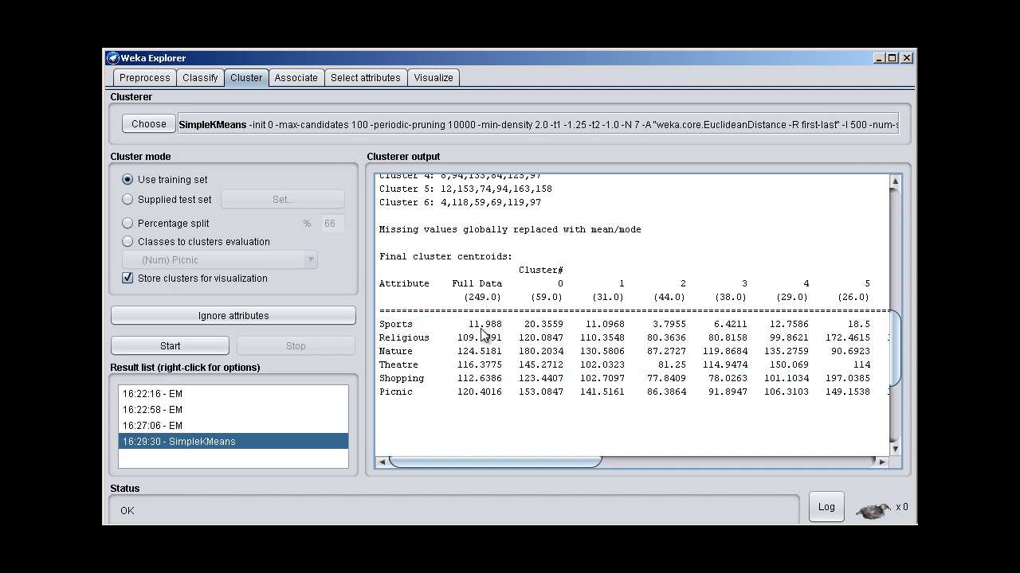
left_click_drag(525, 324, 548, 351)
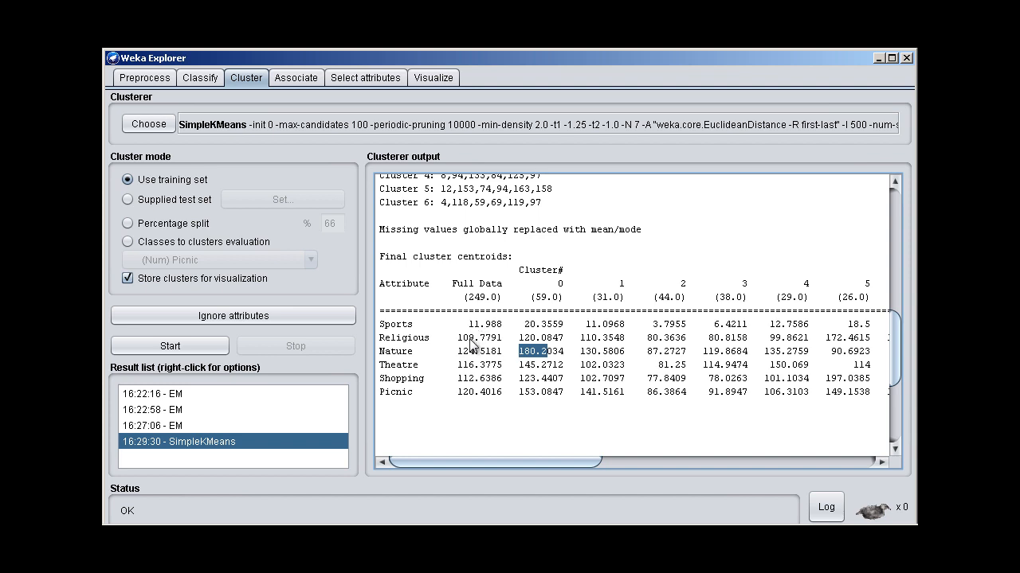
left_click_drag(458, 338, 499, 337)
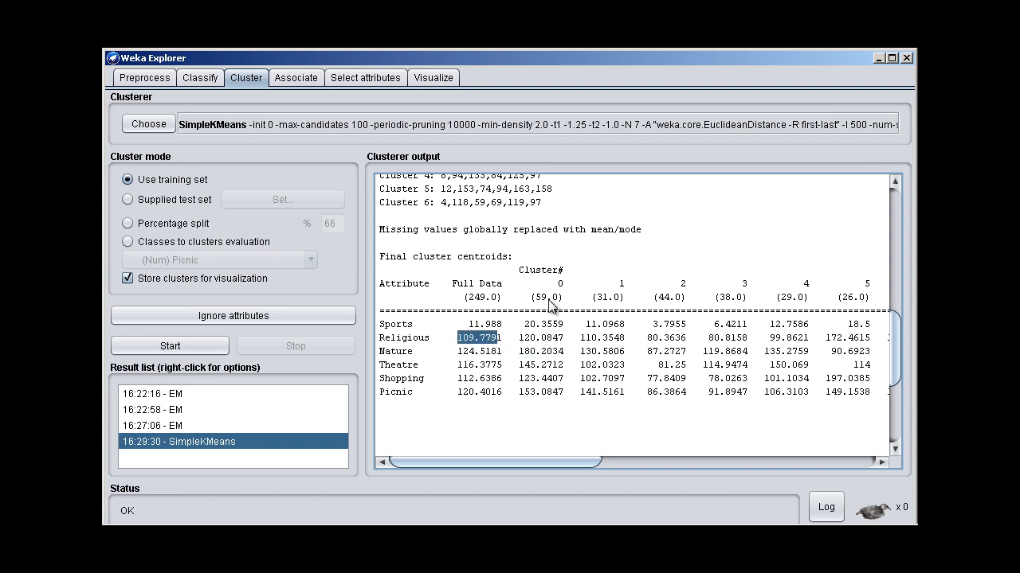
Examine how many instances were assigned to each of the seven clusters, starting with cluster 0
scroll(546, 352, "down", 5)
scroll(546, 351, "up", 2)
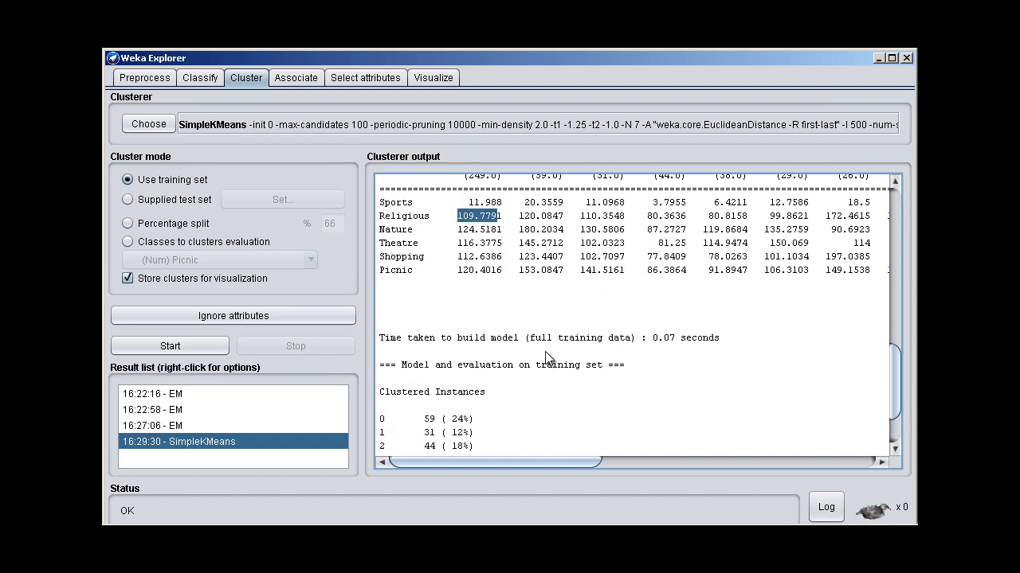
scroll(547, 356, "down", 2)
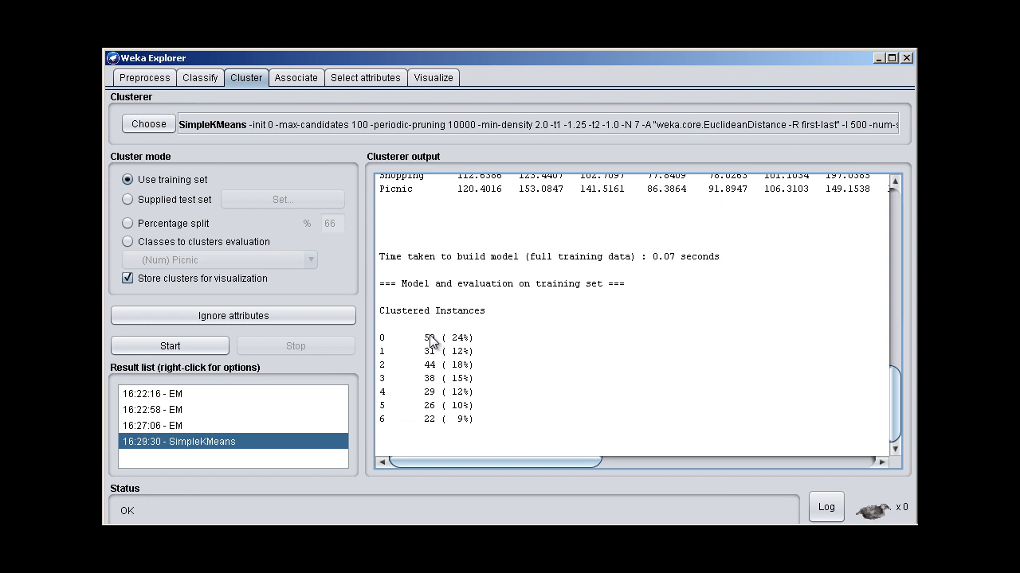
scroll(569, 300, "up", 3)
scroll(569, 299, "down", 3)
left_click_drag(426, 338, 434, 339)
Visualize the SimpleKMeans cluster assignments with Cluster on the Y axis and jitter raised past halfway, and compare them with the cluster instance counts
right_click(218, 440)
left_click(262, 496)
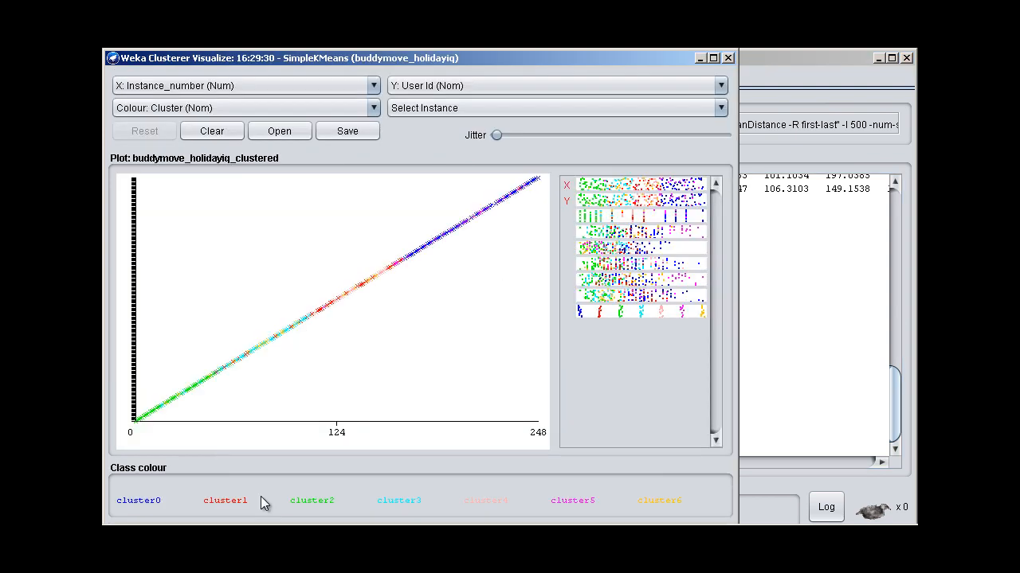
left_click_drag(496, 137, 633, 137)
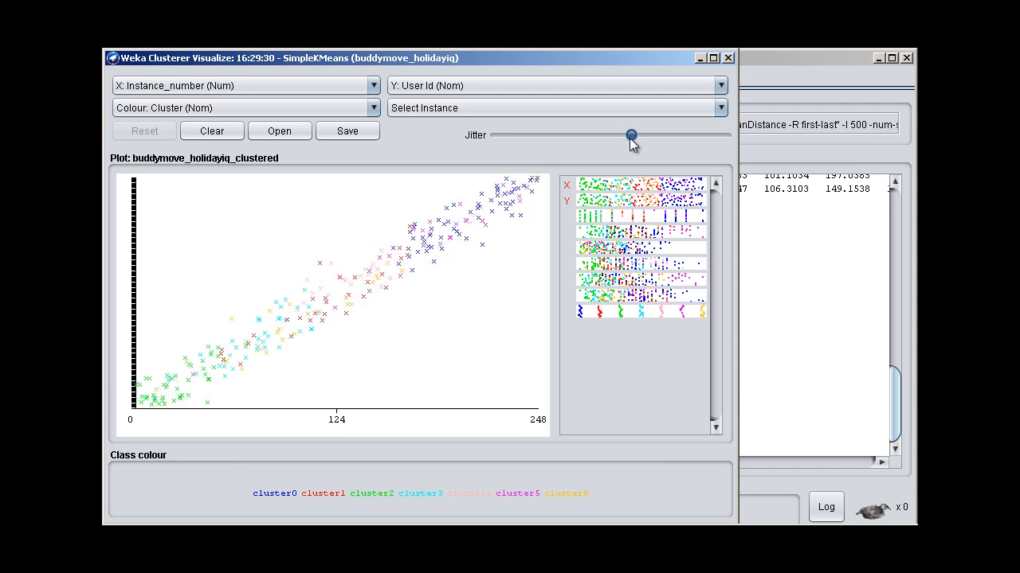
left_click(613, 84)
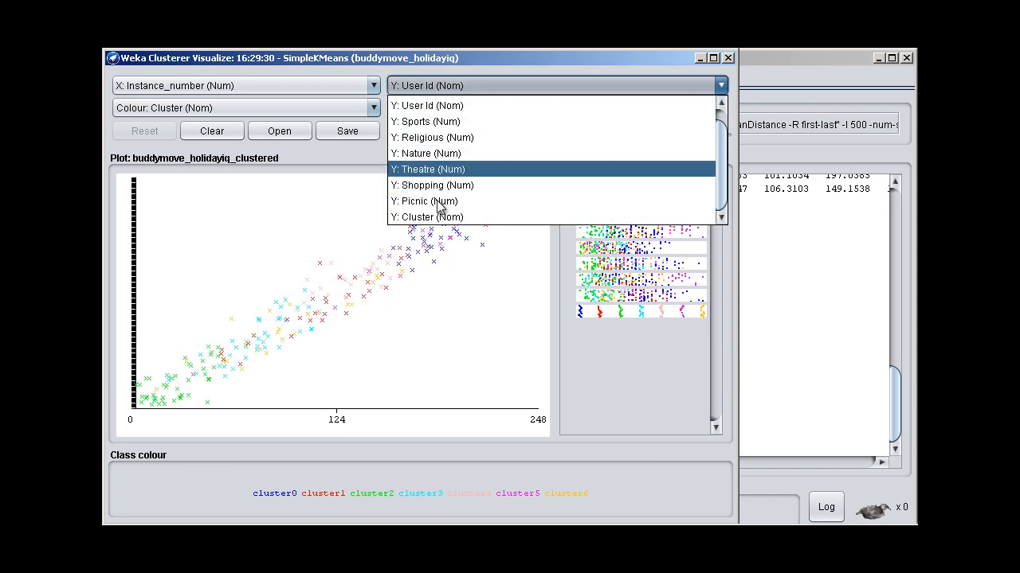
left_click(439, 217)
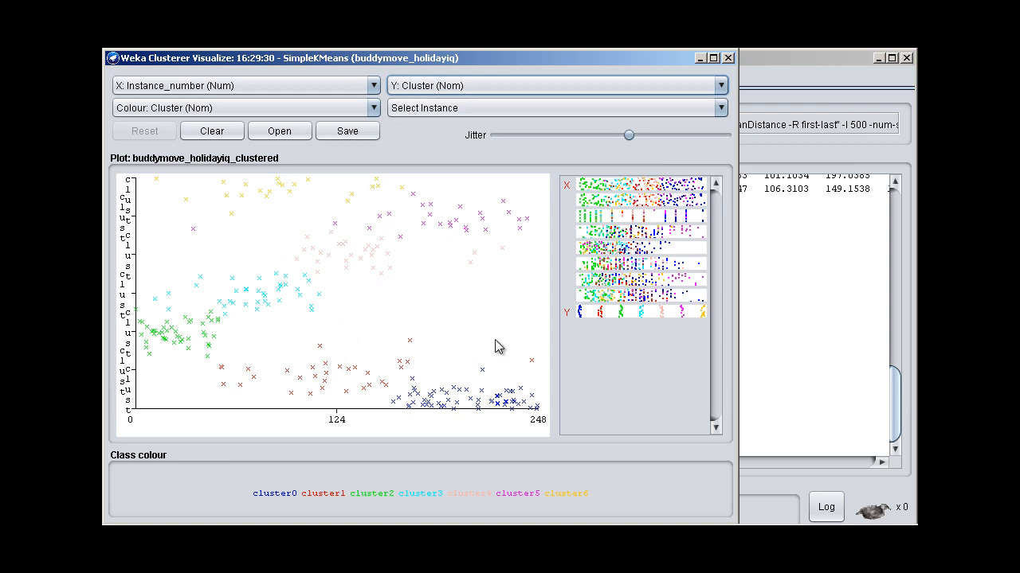
left_click(802, 301)
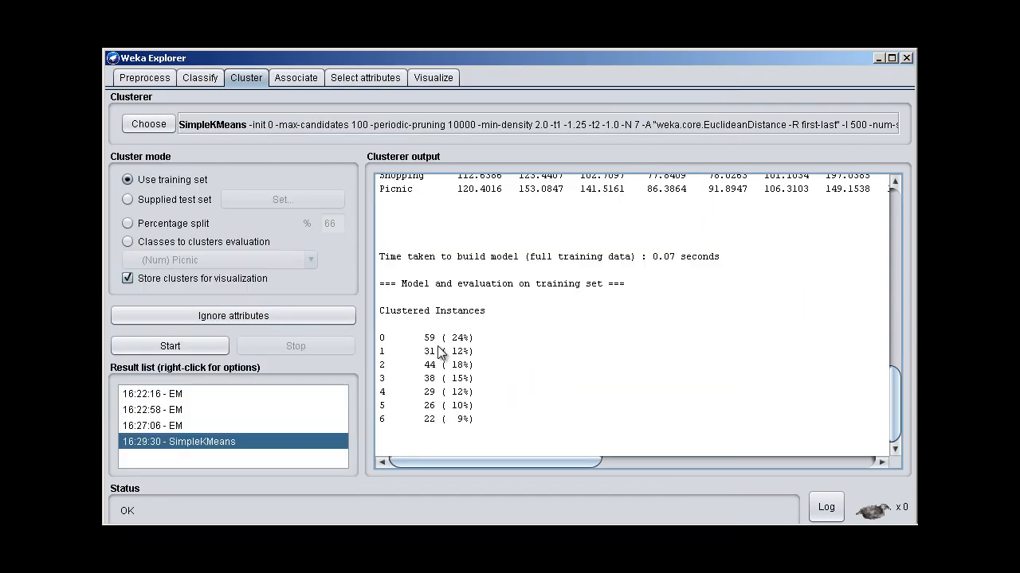
key("alt+Tab")
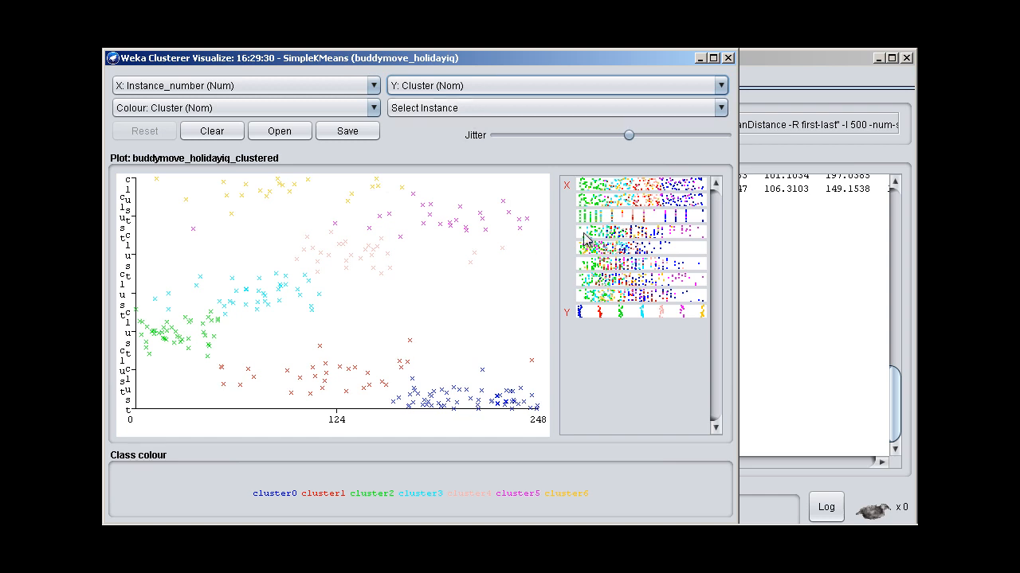
Plot Sports on the X axis against Cluster and enclose cluster 0's points in a rectangle selection
left_click(614, 204)
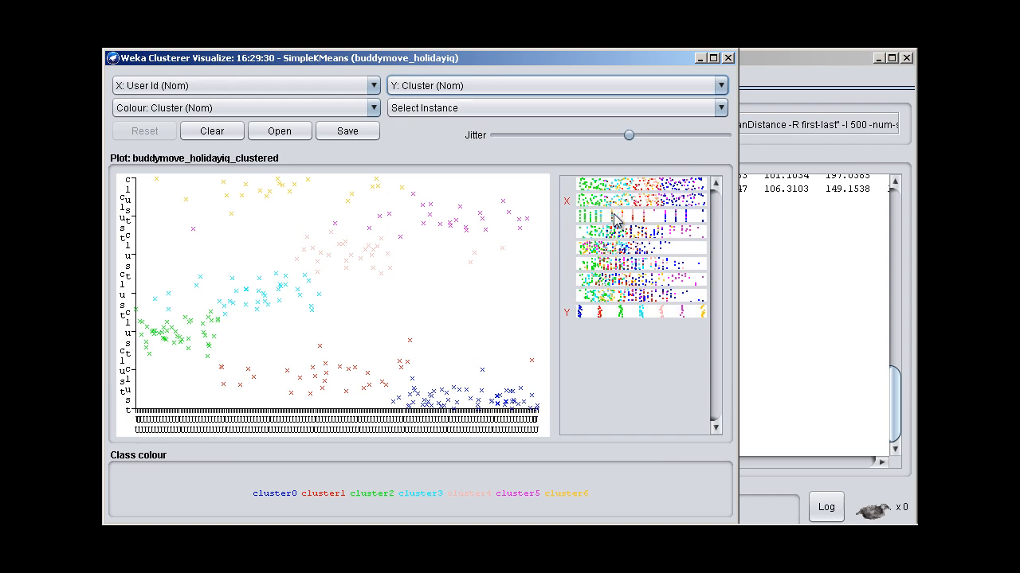
left_click(615, 218)
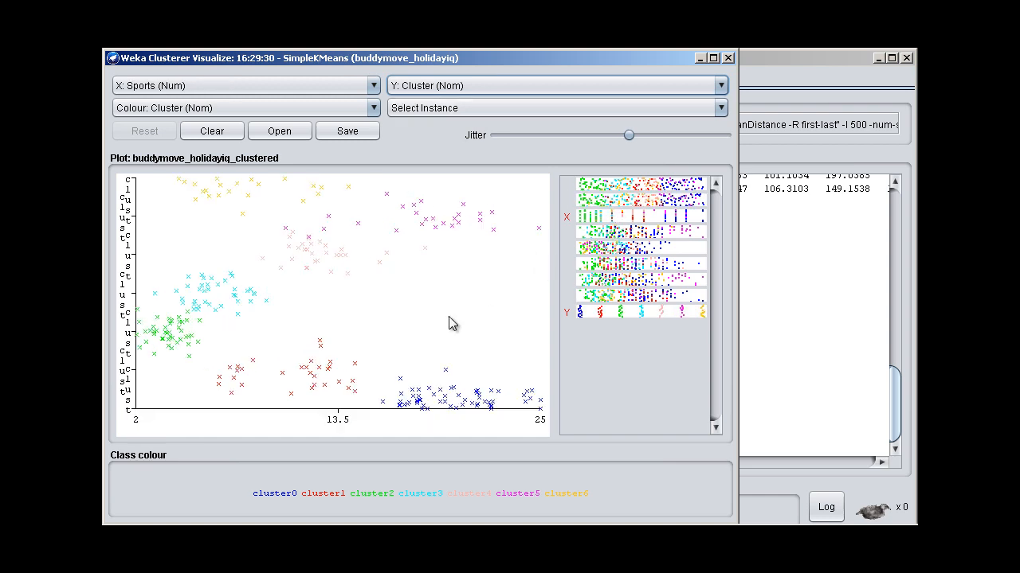
left_click(432, 124)
left_click(428, 142)
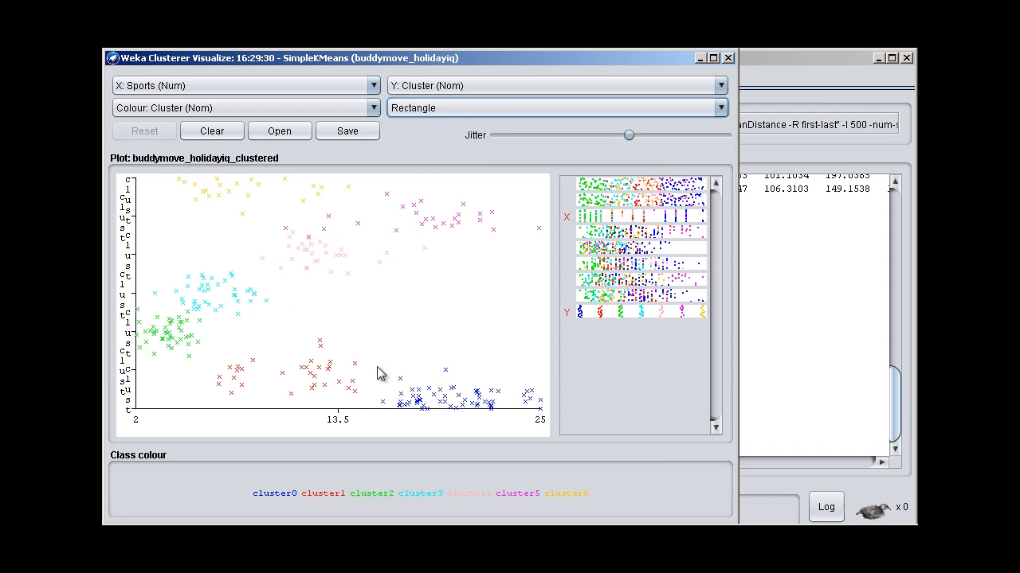
left_click_drag(377, 368, 546, 420)
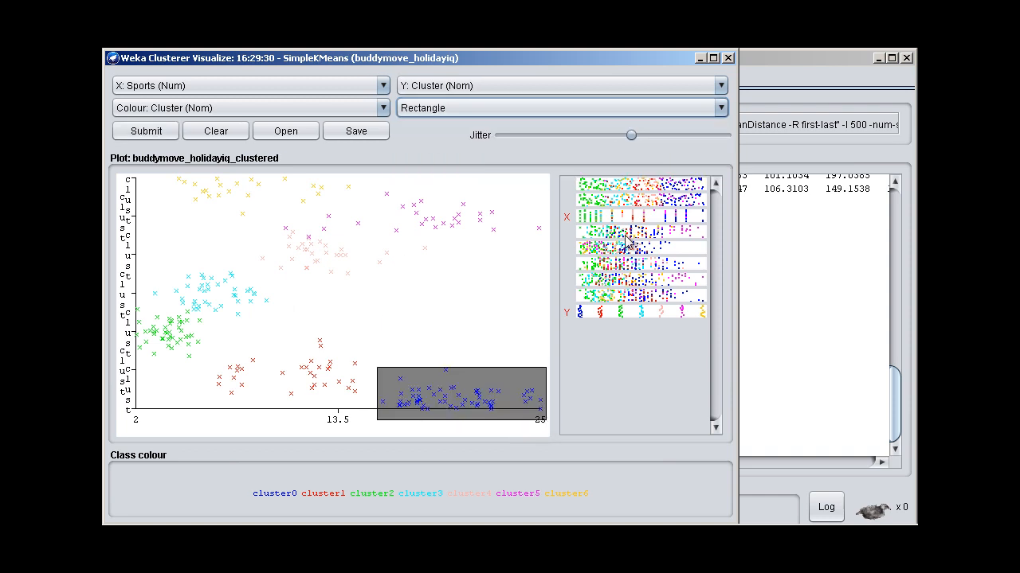
Plot Nature, Theatre, Shopping and Picnic in turn against Cluster, enclose cluster 0's Picnic points in a rectangle, and close the plot
left_click(627, 249)
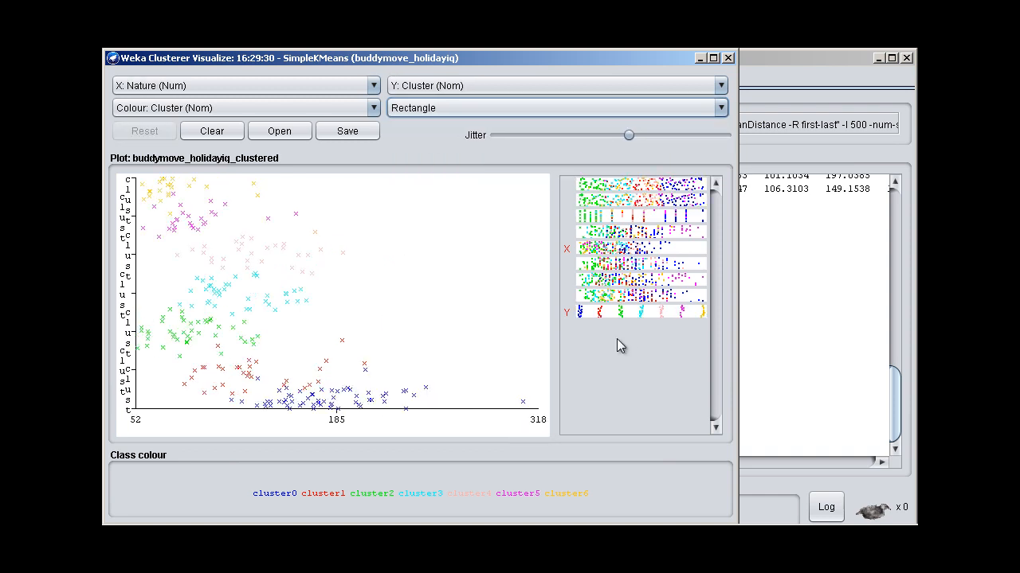
left_click(638, 267)
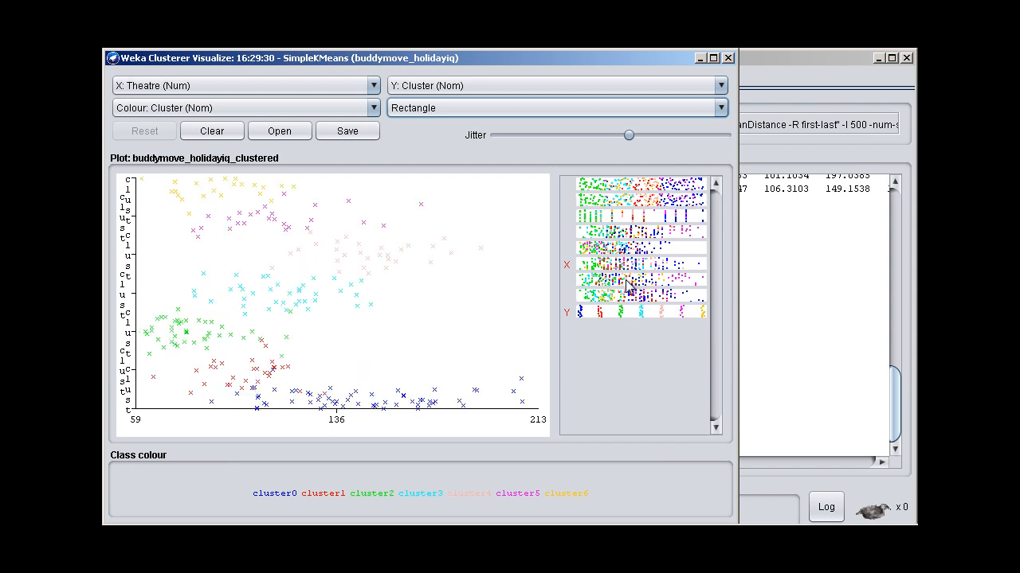
left_click(627, 286)
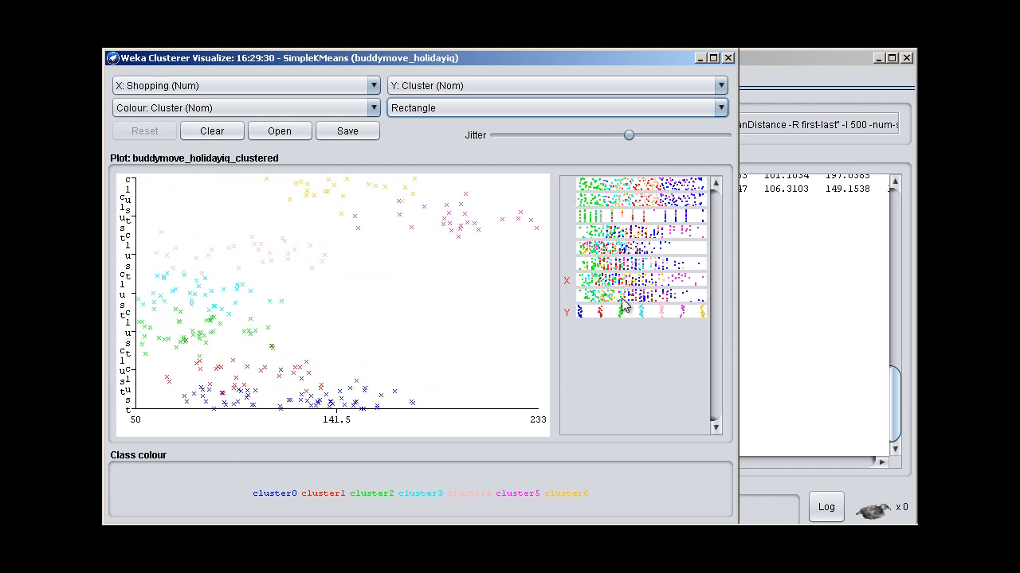
left_click(621, 298)
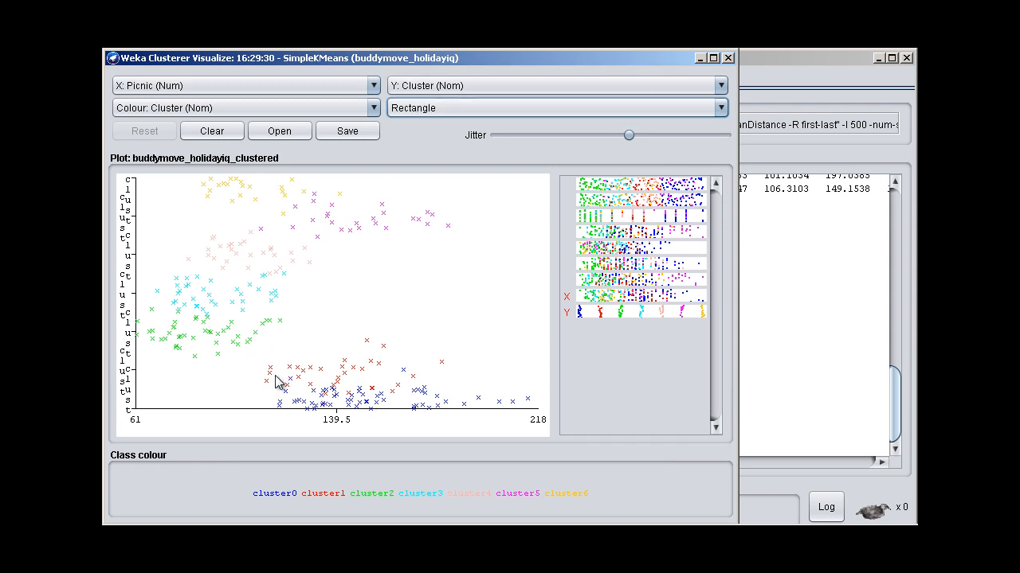
left_click_drag(273, 371, 539, 411)
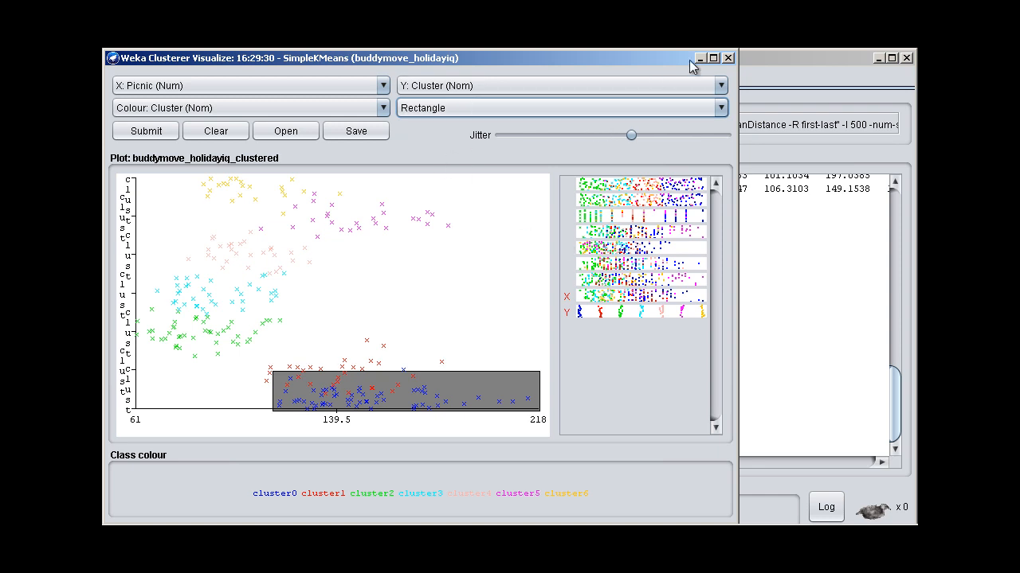
left_click(727, 58)
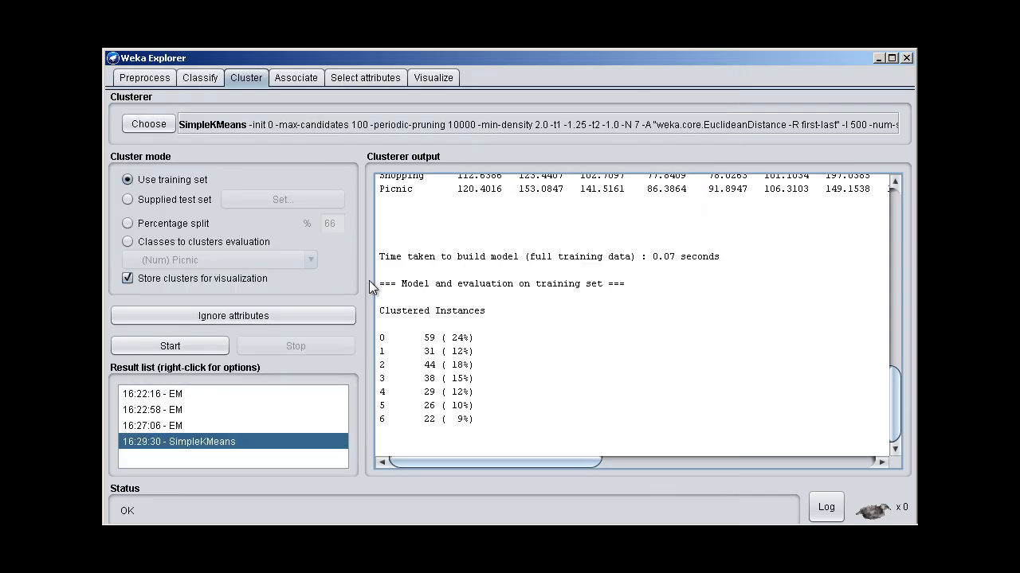
Set SimpleKMeans' distance function to ManhattanDistance and rerun the clustering on the training set
left_click(205, 129)
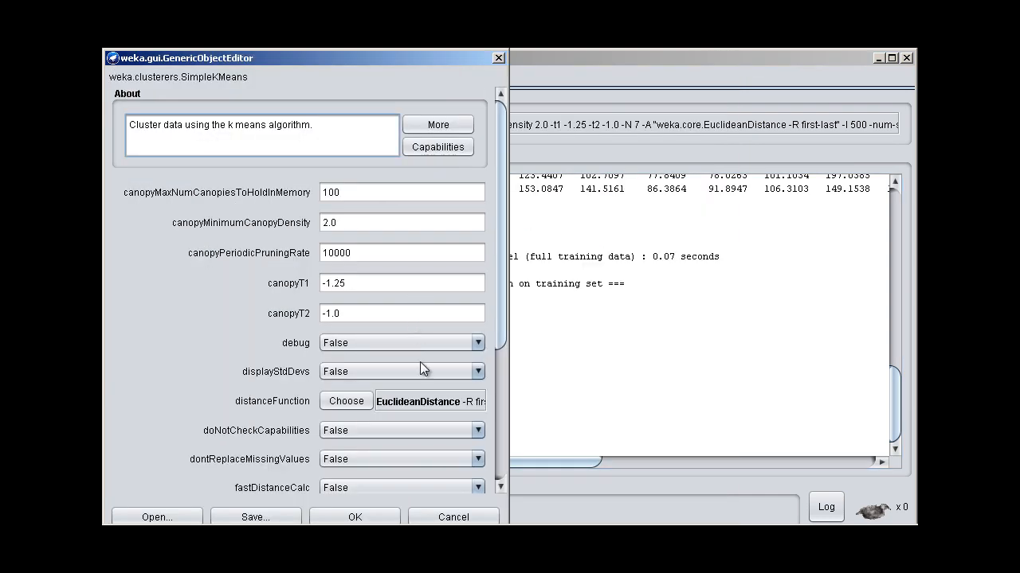
scroll(390, 368, "down", 1)
left_click(351, 391)
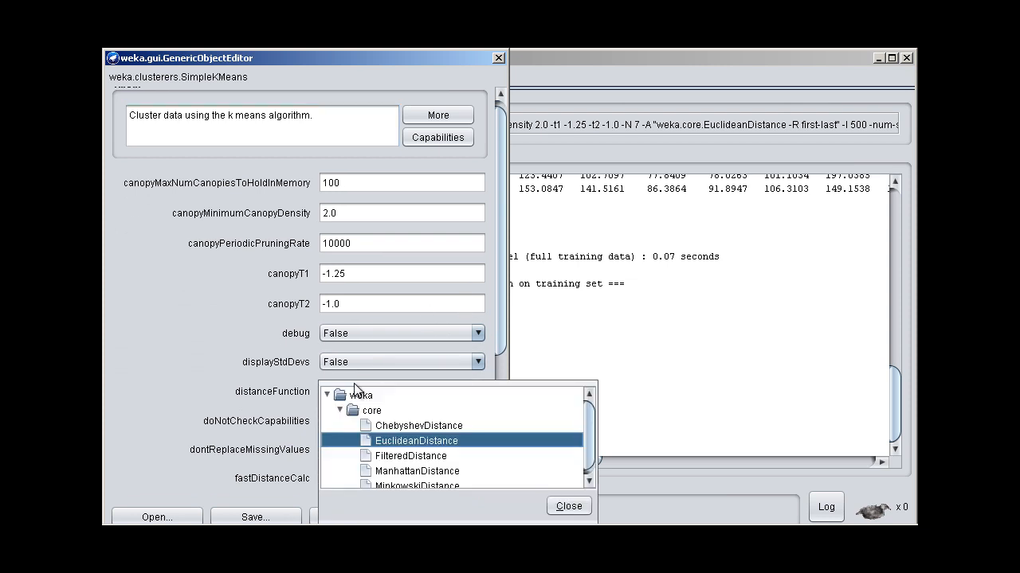
left_click(411, 471)
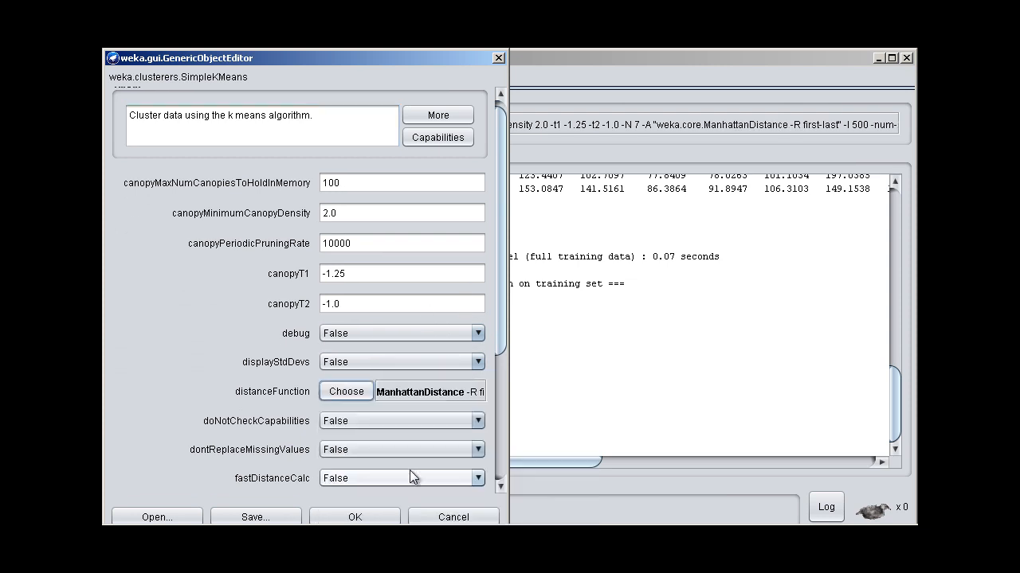
scroll(409, 470, "down", 2)
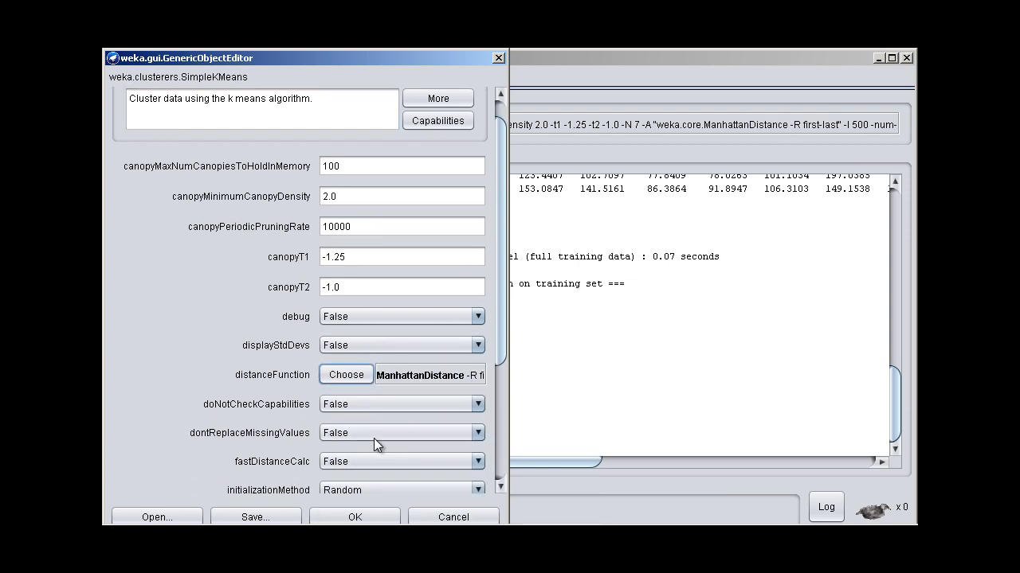
left_click(342, 519)
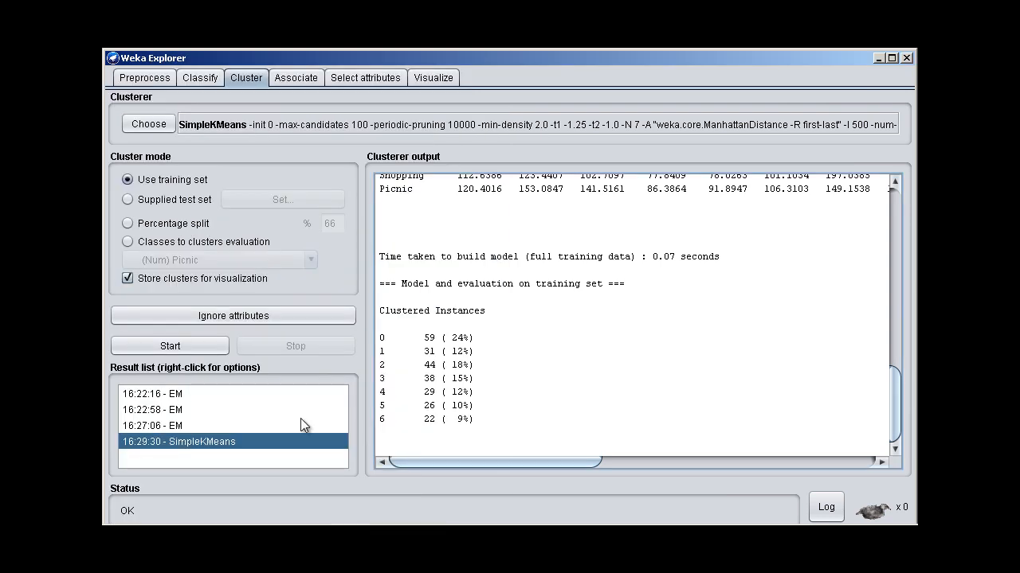
left_click(197, 342)
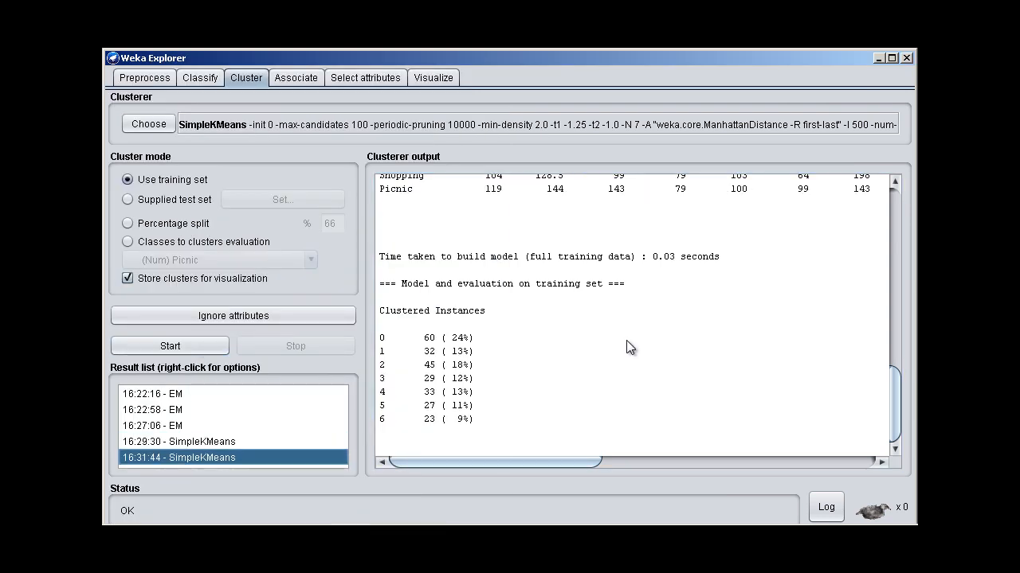
Examine the final cluster centroids and clustered instance counts in the ManhattanDistance run's output
scroll(626, 347, "up", 5)
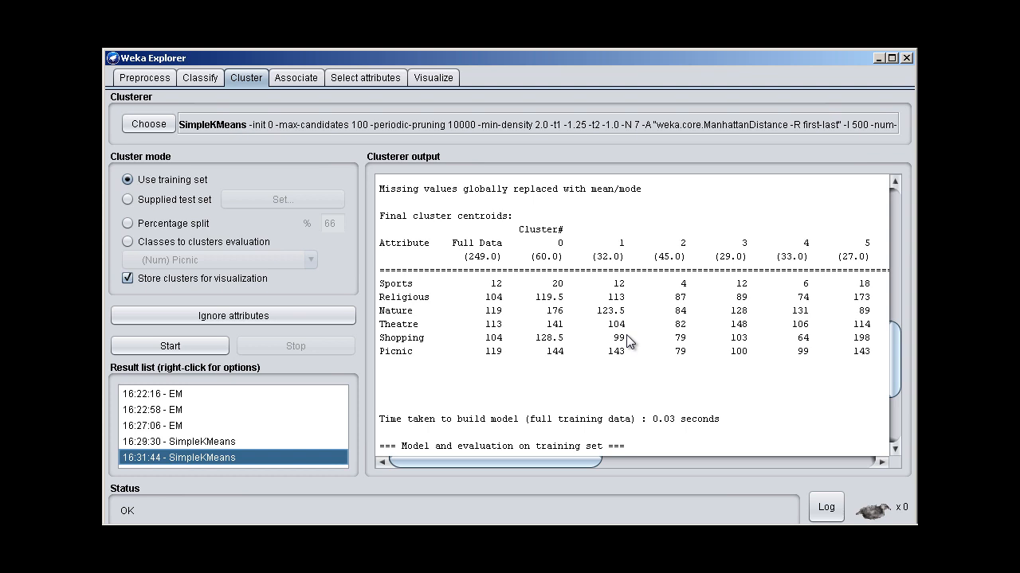
scroll(562, 290, "up", 4)
scroll(556, 290, "down", 2)
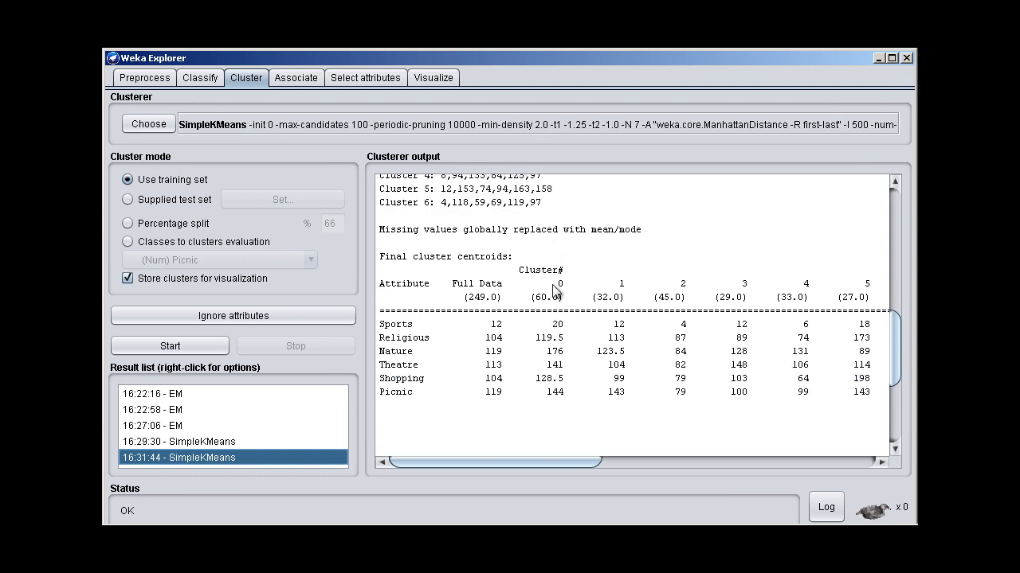
scroll(555, 291, "down", 3)
scroll(550, 319, "up", 3)
scroll(491, 395, "down", 6)
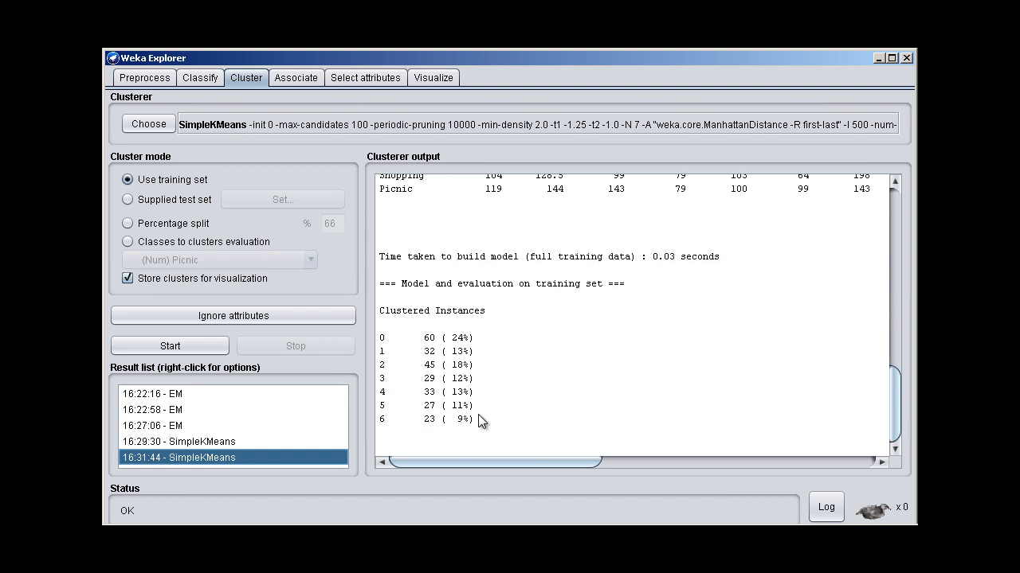
Compare the clustered instance counts of the Euclidean and Manhattan SimpleKMeans results by alternating between the two runs
left_click(233, 443)
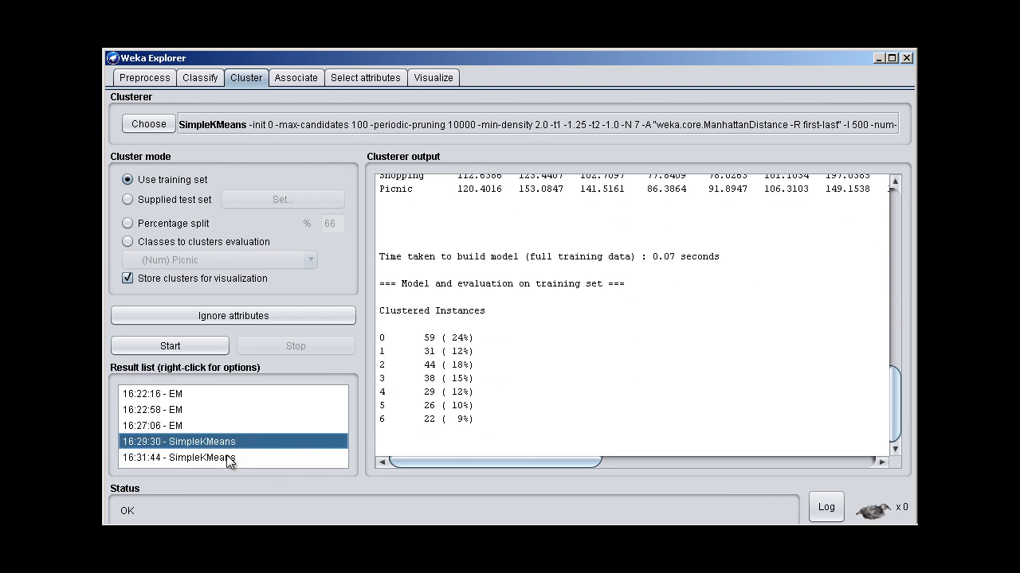
left_click(227, 456)
left_click(227, 442)
left_click(225, 451)
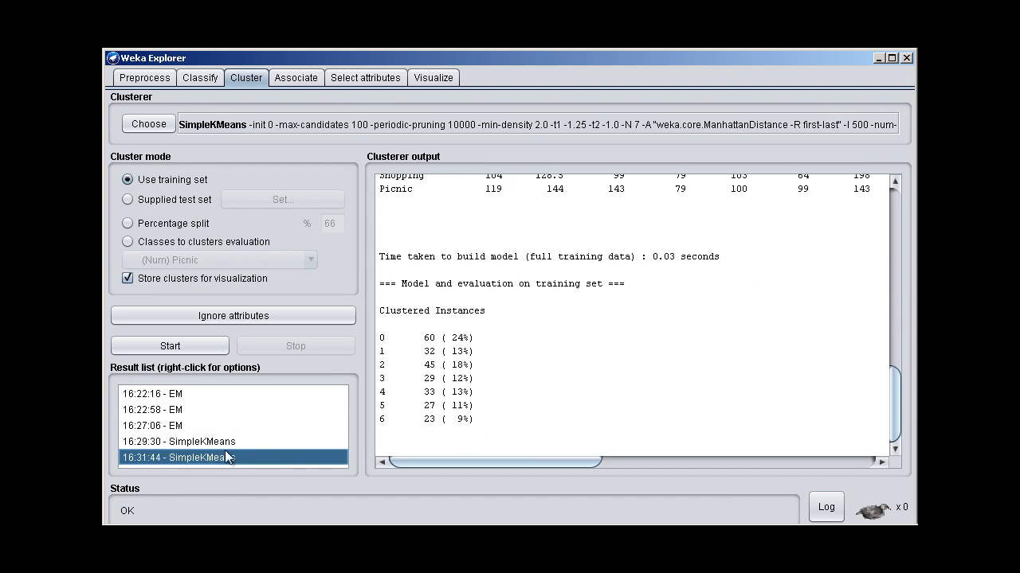
left_click(225, 440)
left_click(225, 452)
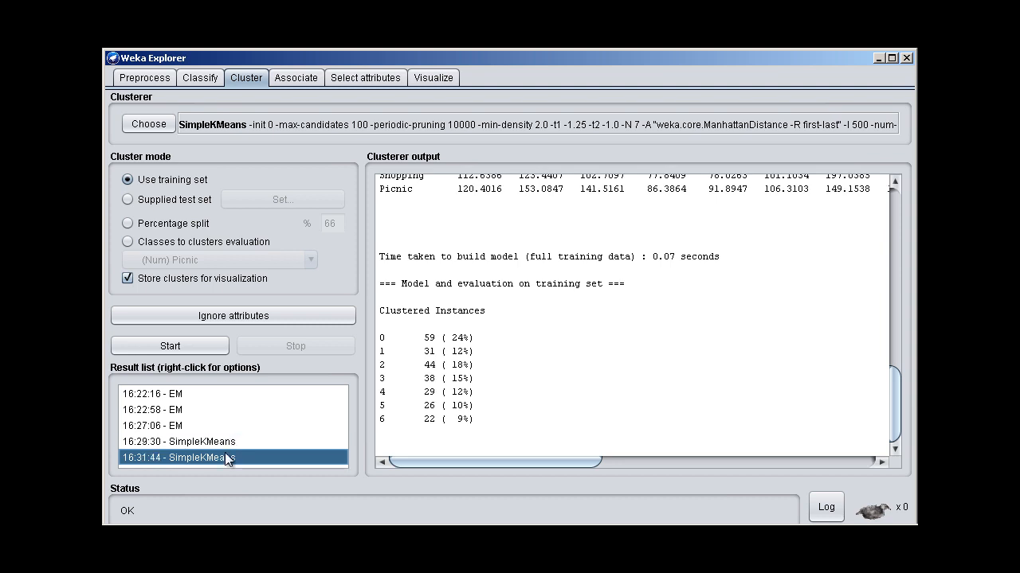
Examine cluster 0's centroid values from Sports through Shopping in the Manhattan run, and return to its clustered instance counts
scroll(536, 364, "up", 4)
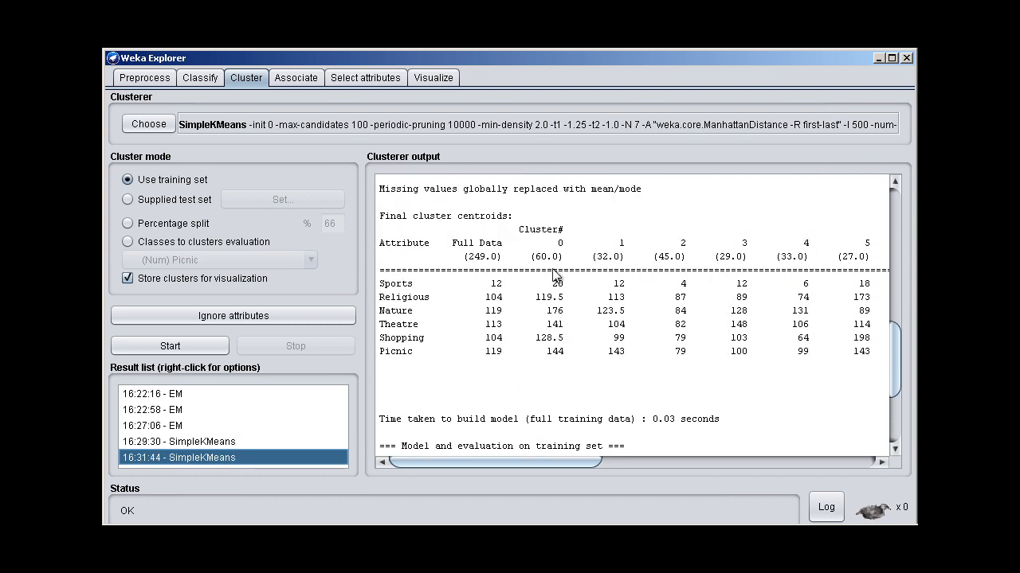
double_click(556, 284)
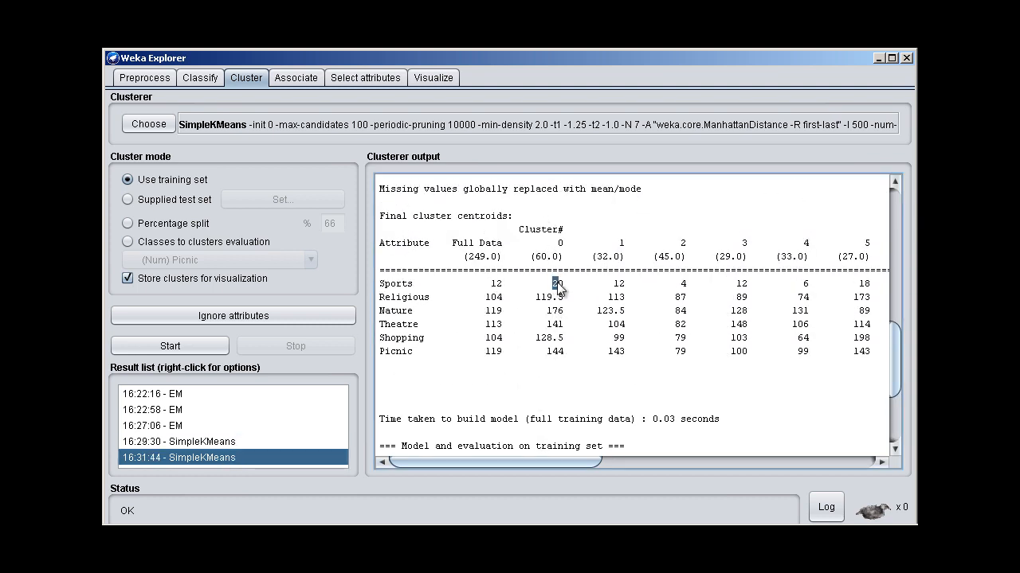
double_click(546, 297)
left_click(550, 311)
double_click(555, 325)
double_click(556, 337)
scroll(556, 340, "up", 2)
left_click(545, 340)
scroll(553, 341, "down", 6)
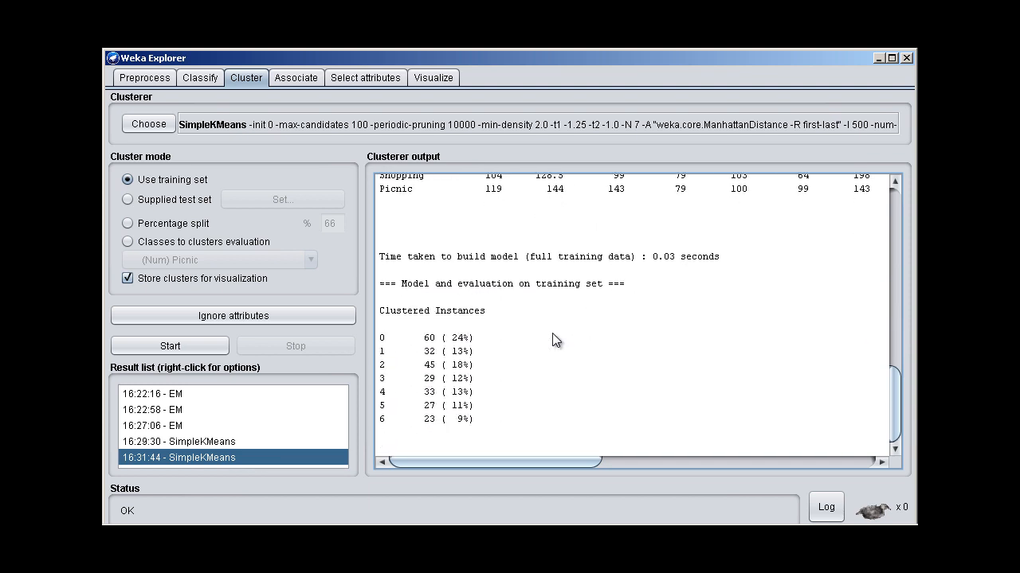
Visualize the Manhattan SimpleKMeans run's cluster assignments with jitter raised past halfway and Cluster on the Y axis
right_click(239, 459)
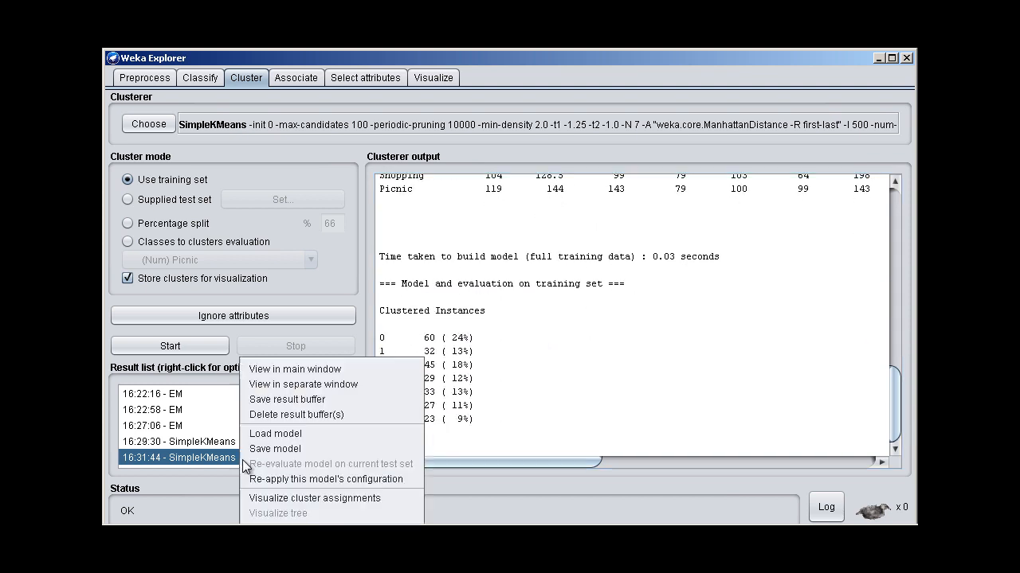
left_click(274, 497)
left_click_drag(496, 134, 643, 134)
left_click(634, 90)
left_click(510, 217)
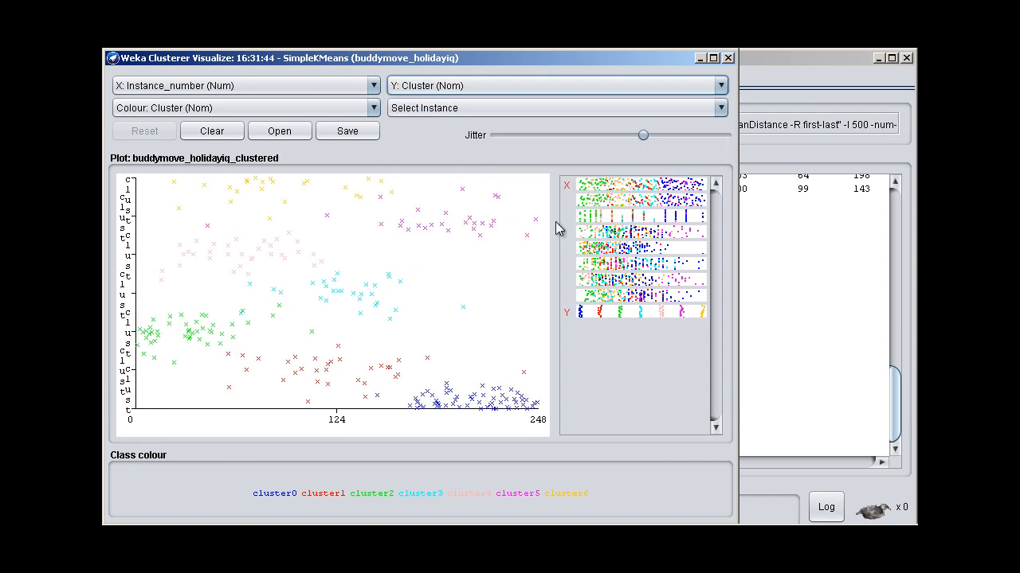
Plot the Manhattan run's clusters against User Id, Religious, Nature, Shopping and Picnic in turn, and close the plot
left_click(610, 202)
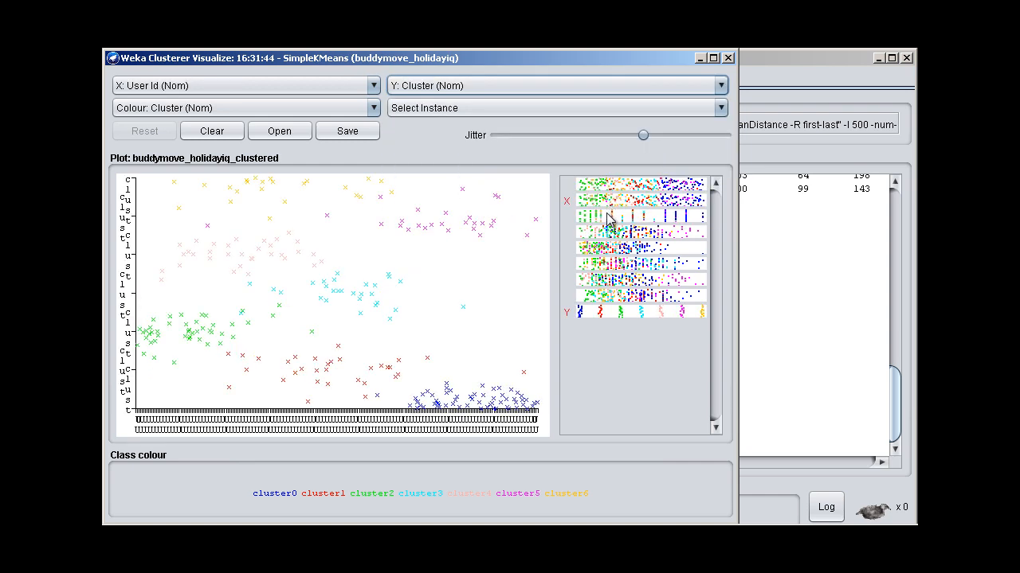
left_click(607, 234)
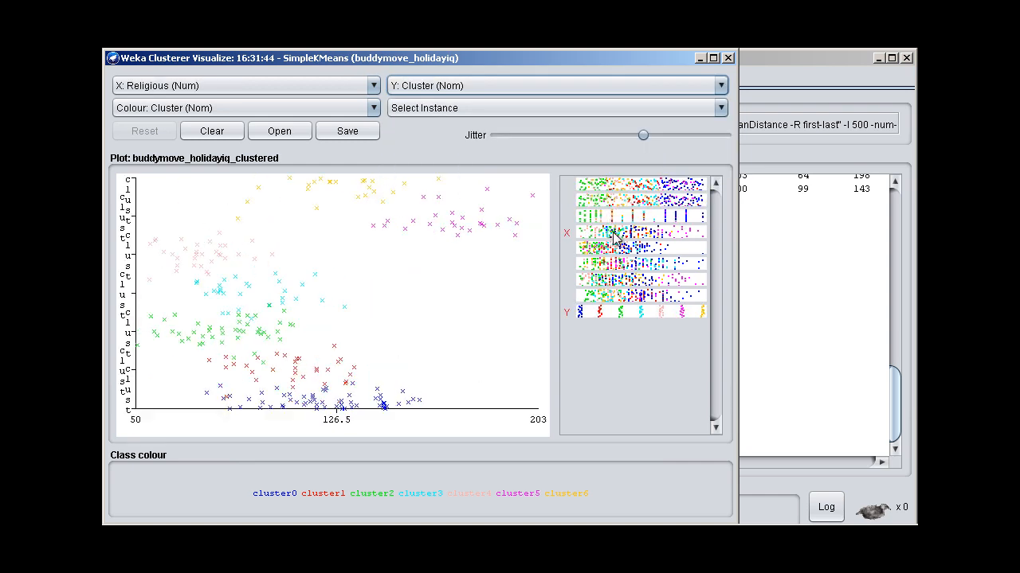
left_click(616, 249)
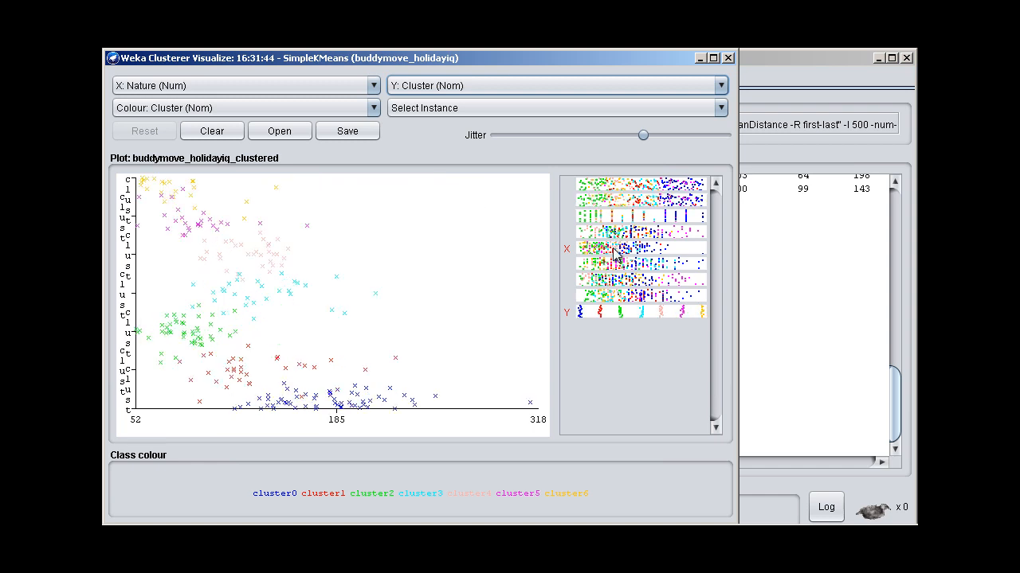
left_click(615, 280)
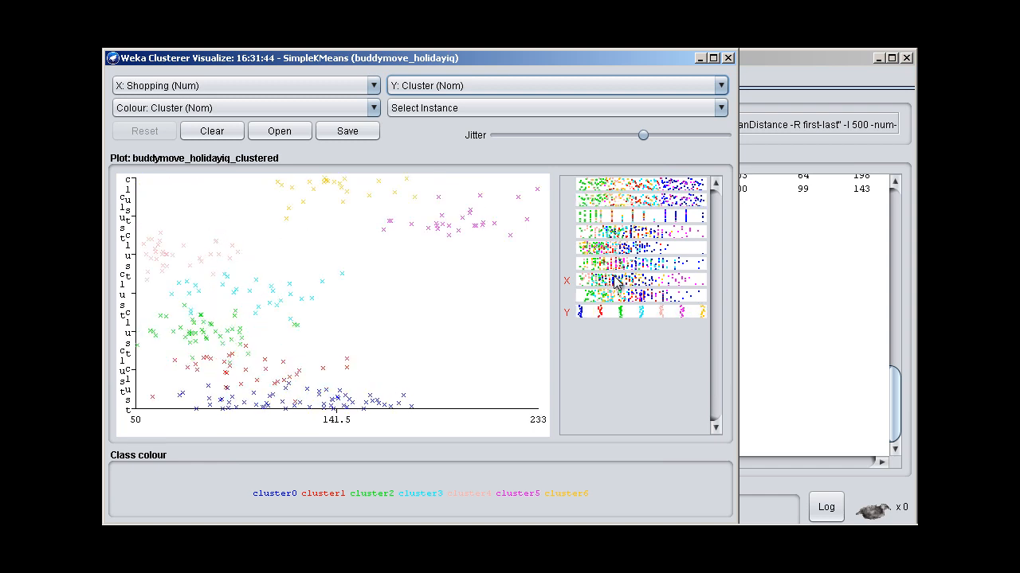
left_click(613, 294)
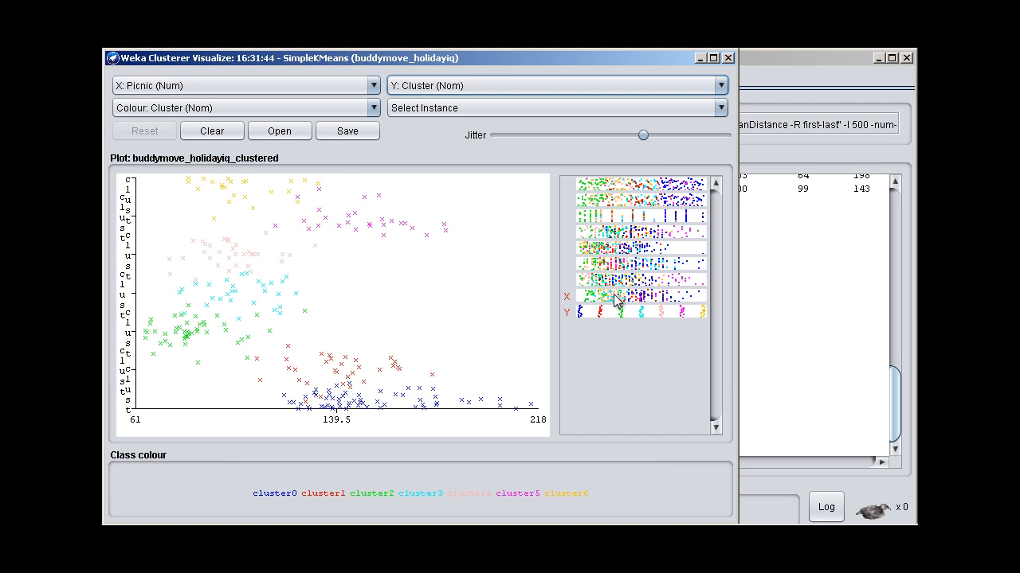
left_click(728, 58)
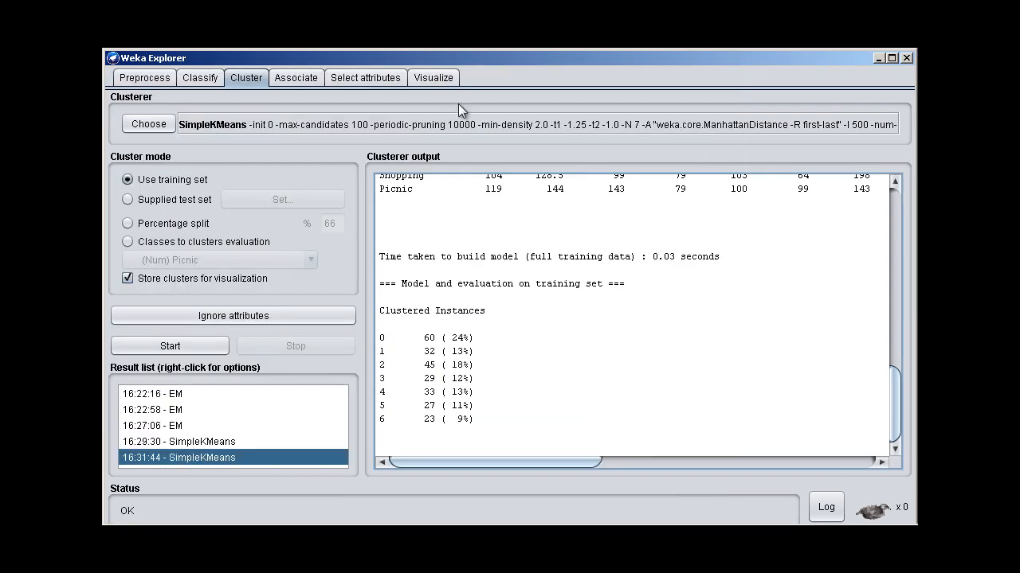
Choose Cobweb as the clusterer and open its options
left_click(152, 124)
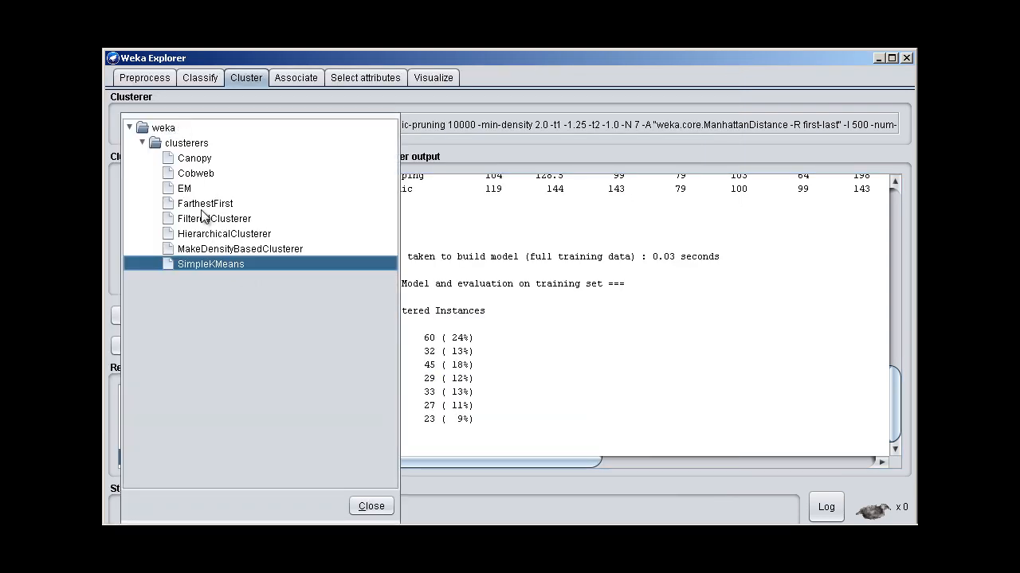
left_click(194, 175)
left_click(240, 127)
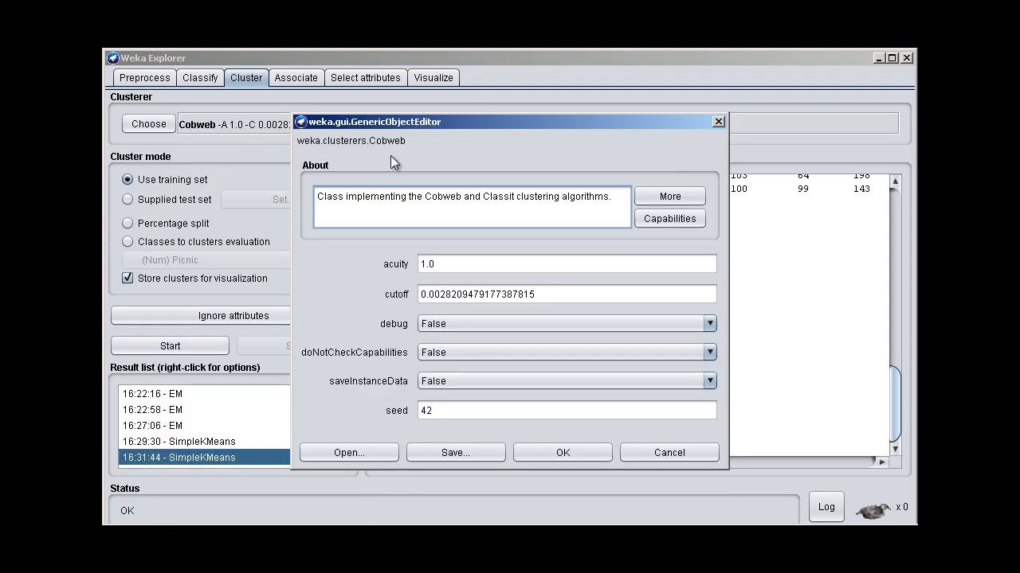
Read the detailed Cobweb description, focusing on the note about merging and splitting nodes, and close it
left_click(661, 199)
left_click_drag(783, 121, 390, 139)
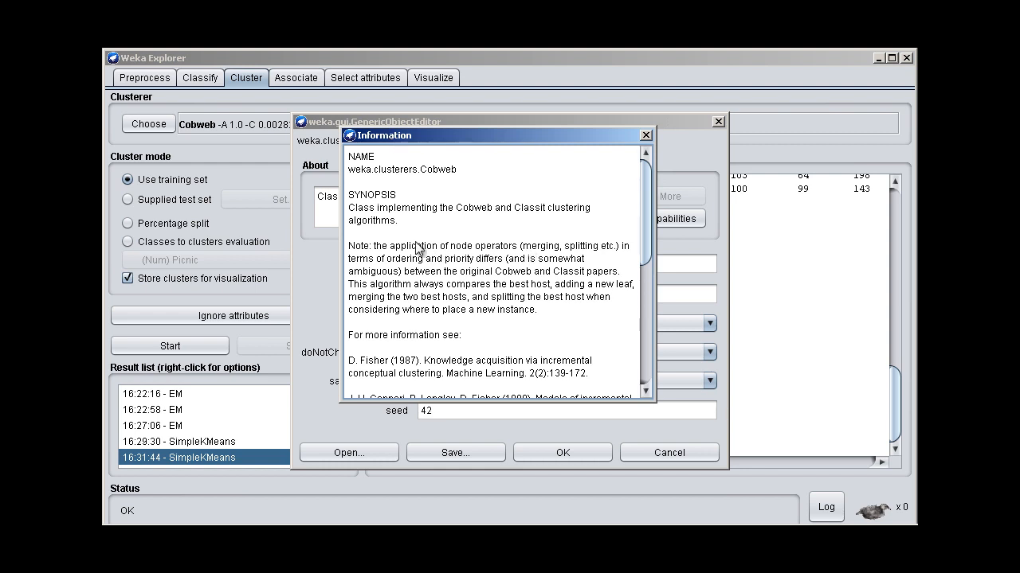
double_click(545, 246)
double_click(575, 247)
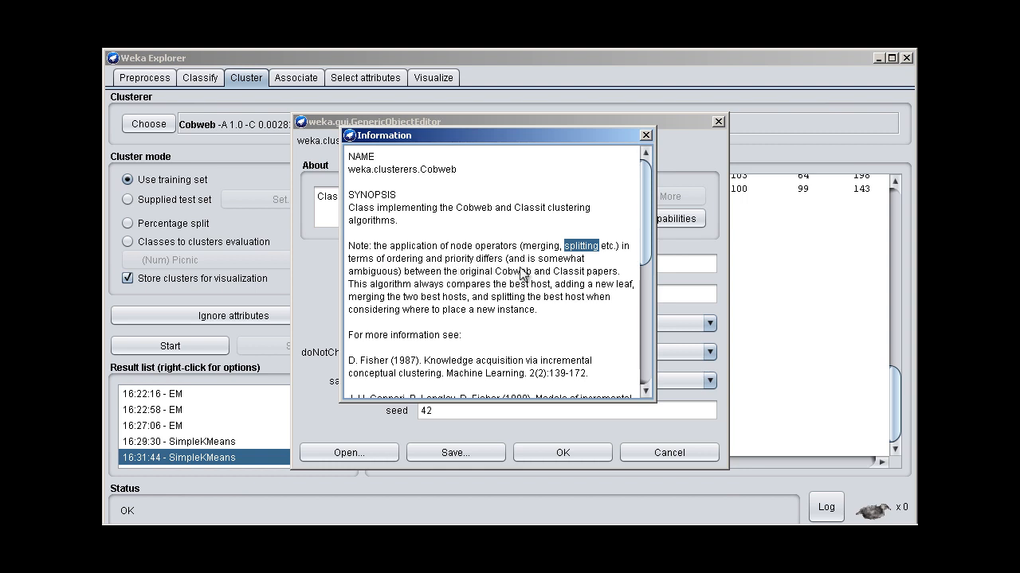
left_click(646, 135)
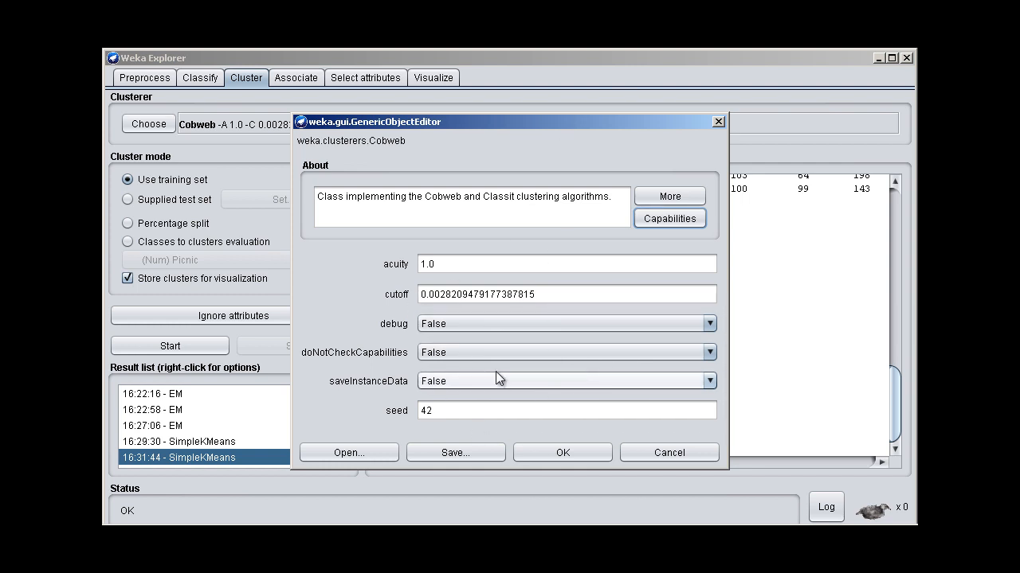
Check what Cobweb's acuity option means, keep it at 1.0, and run the clustering on the training set
left_click(432, 273)
double_click(443, 265)
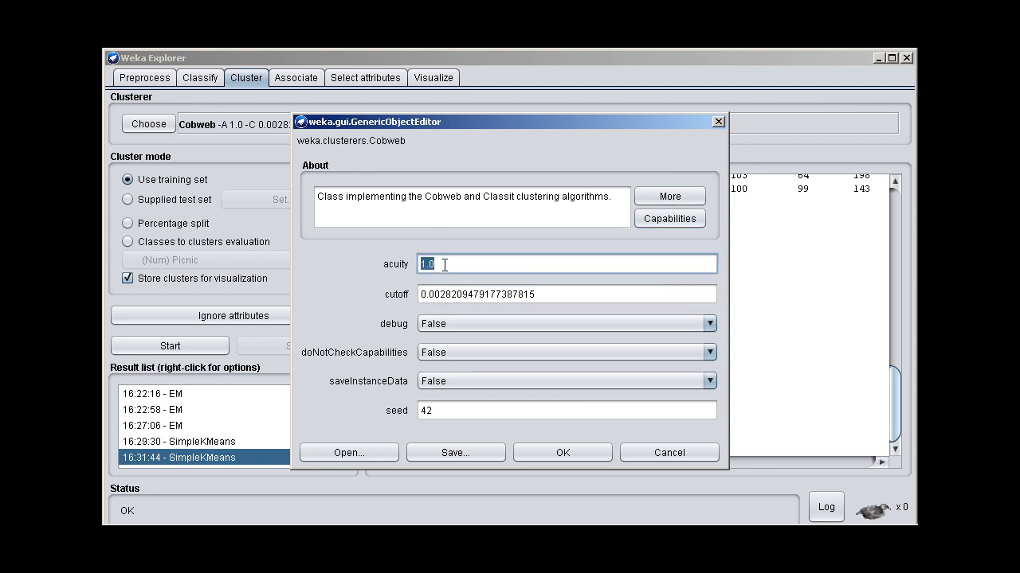
key("Tab")
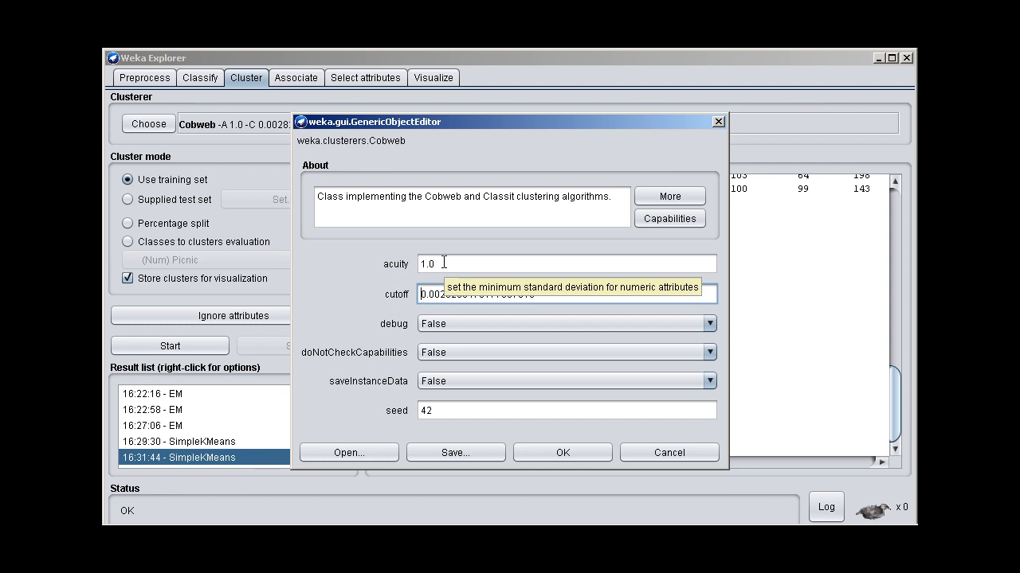
left_click(451, 266)
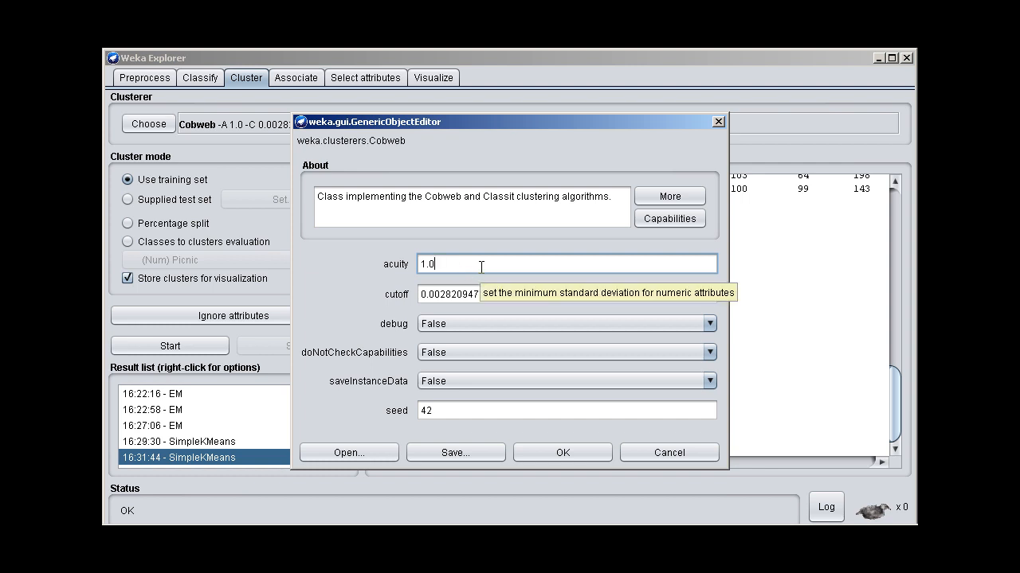
left_click(534, 446)
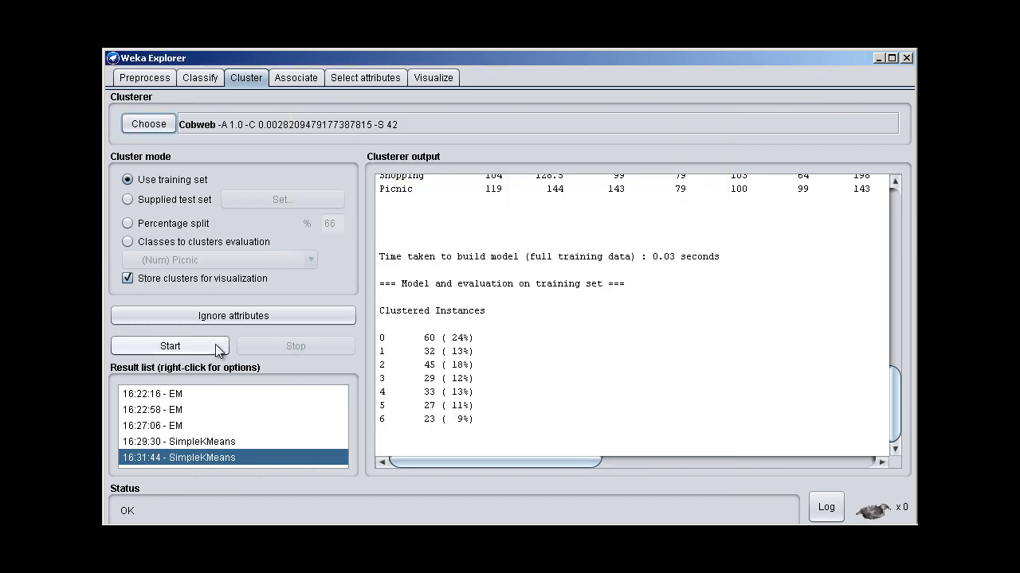
left_click(216, 349)
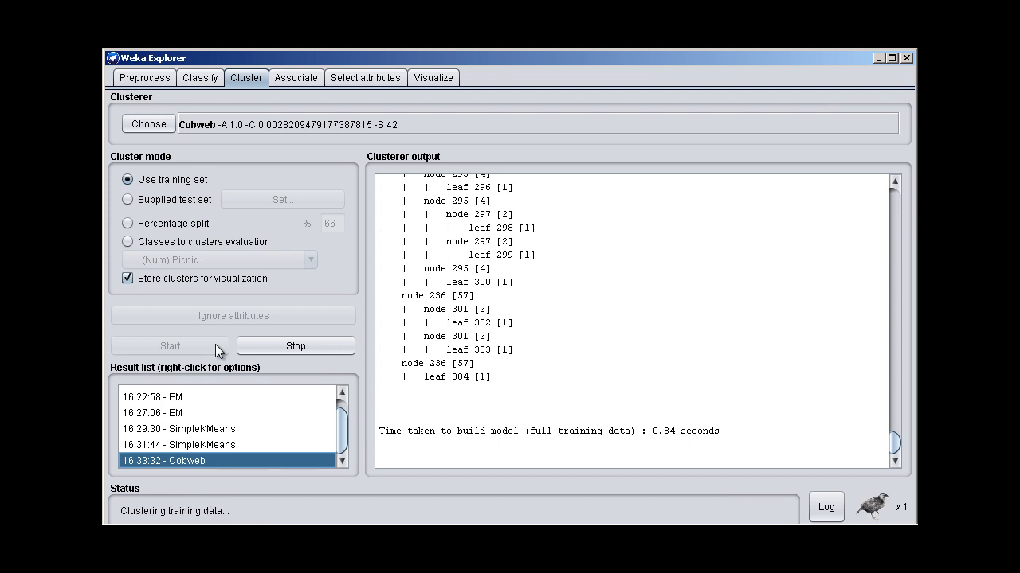
Examine the numbers of merges, splits and clusters in the Cobweb output, and compare the cluster count with the instance count
left_click_drag(895, 443, 897, 190)
scroll(632, 358, "down", 2)
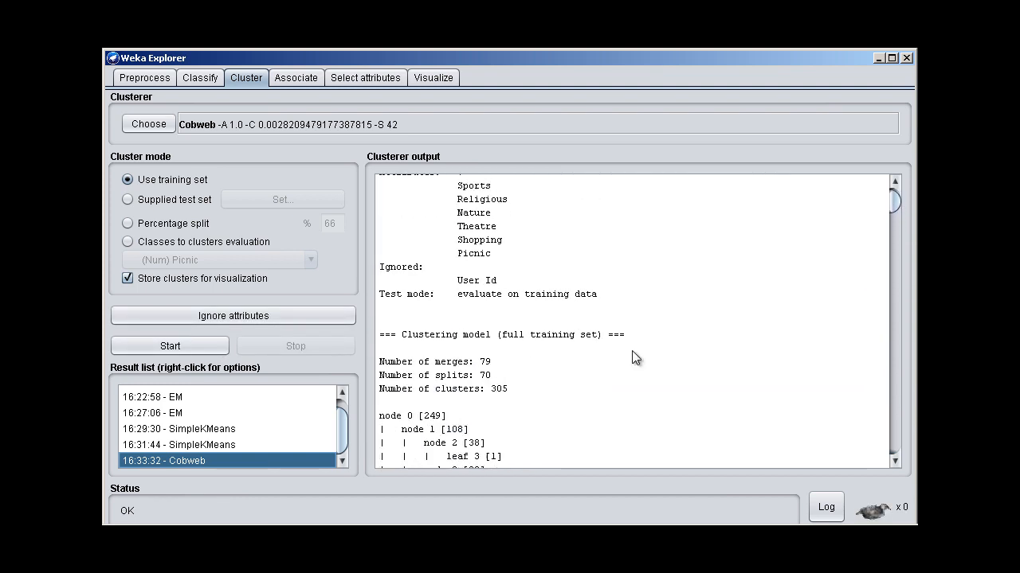
double_click(485, 362)
double_click(485, 375)
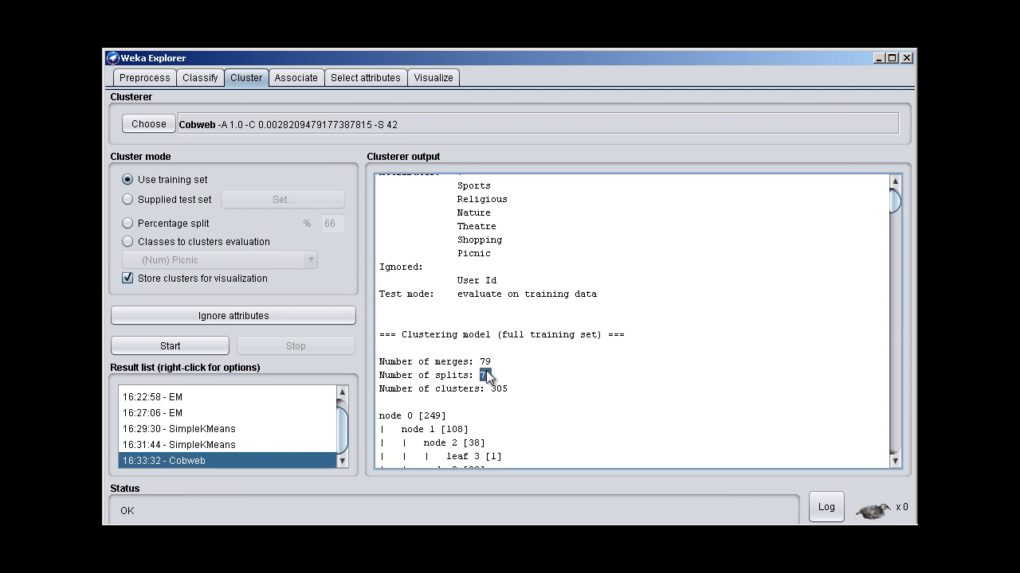
double_click(499, 389)
scroll(501, 394, "up", 1)
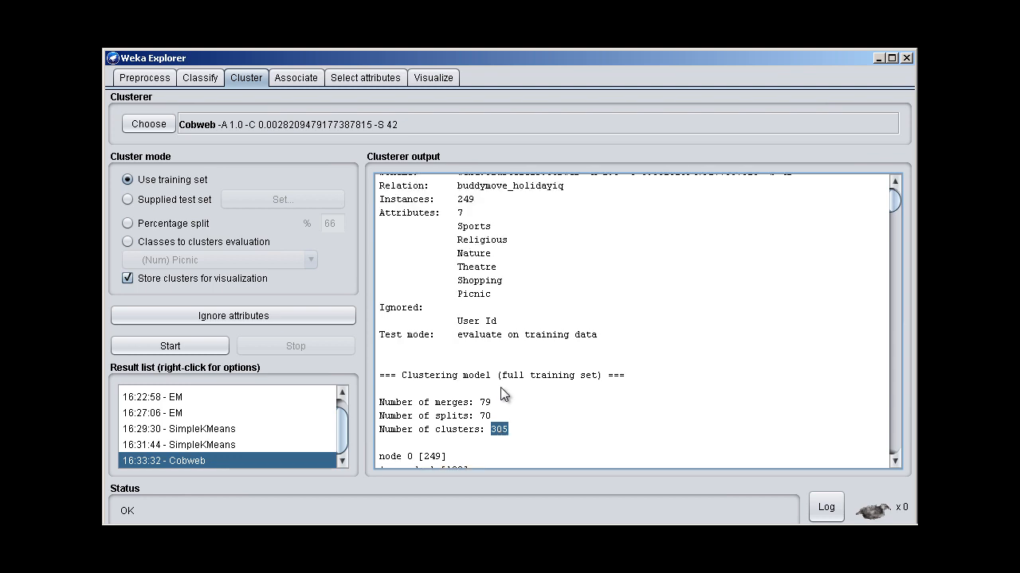
double_click(466, 199)
double_click(497, 430)
Examine the first clusters in the Cobweb run's clustered instances list
left_click_drag(891, 203, 840, 381)
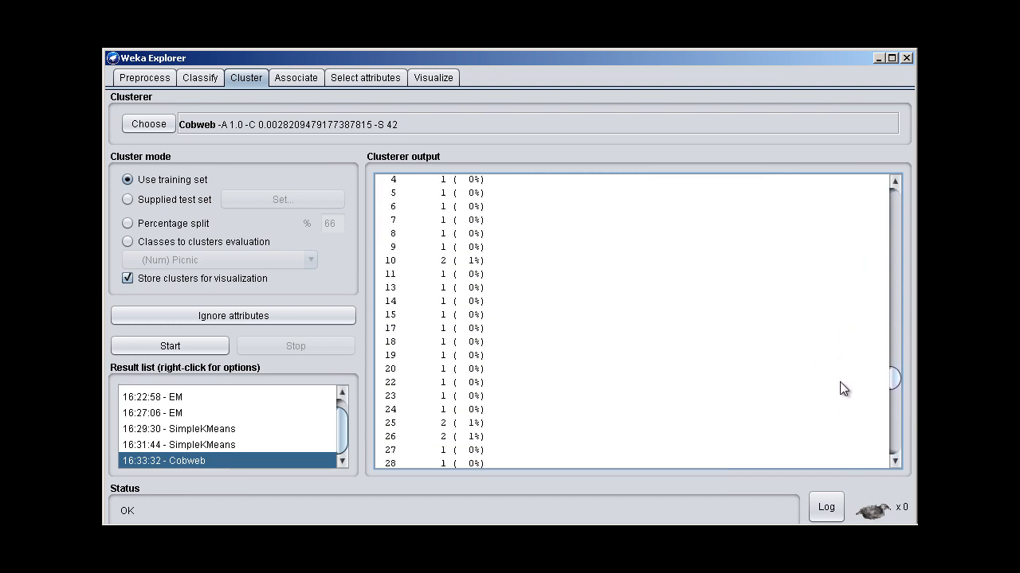
left_click(380, 127)
left_click(701, 124)
left_click_drag(887, 372, 892, 377)
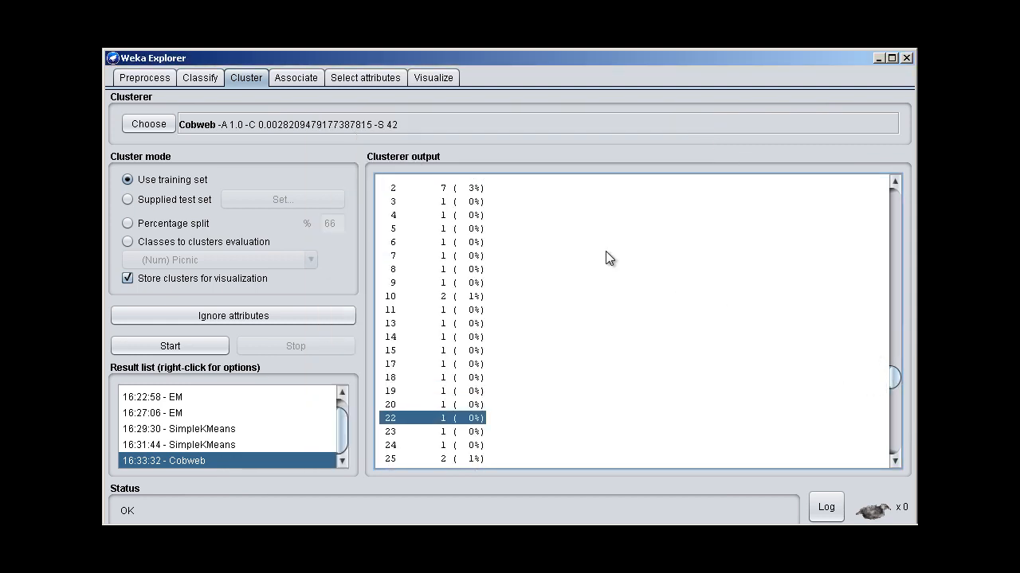
Set Cobweb's acuity to 30 and rerun the clustering
left_click(436, 124)
double_click(496, 266)
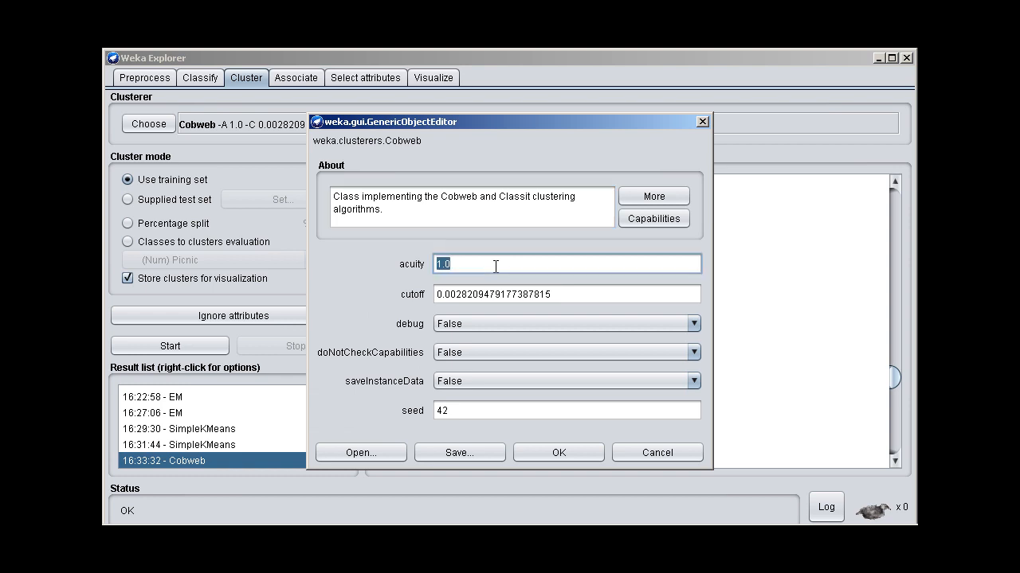
type("30")
left_click(540, 453)
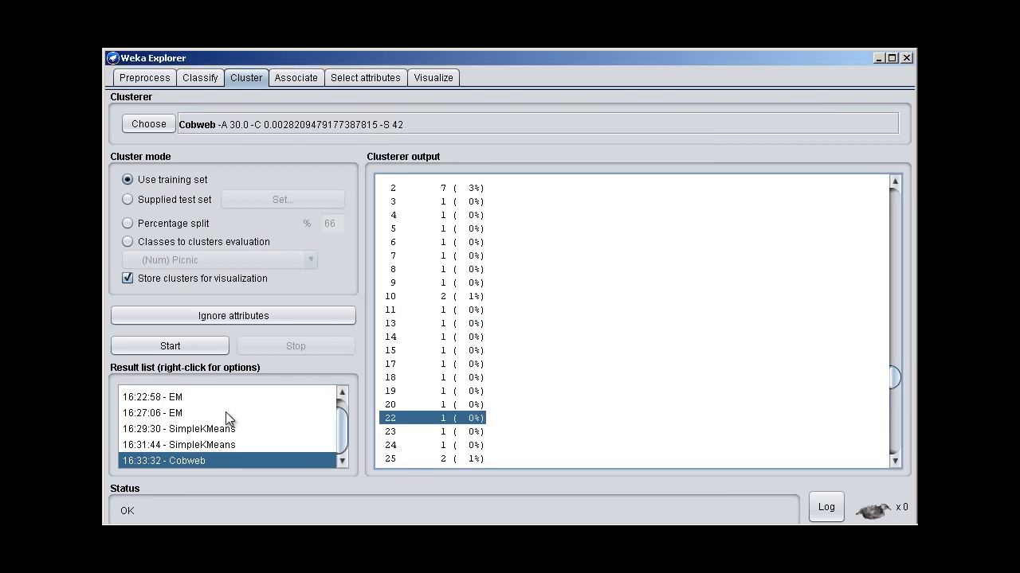
left_click(199, 345)
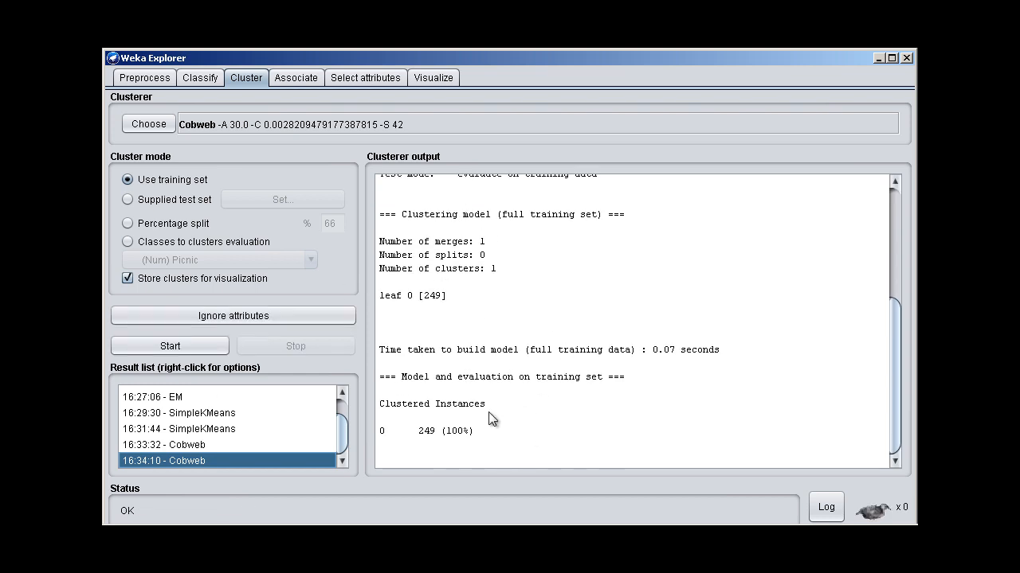
Compare the clustered instance counts of the acuity 30 Cobweb run with those of the first Cobweb run
double_click(426, 430)
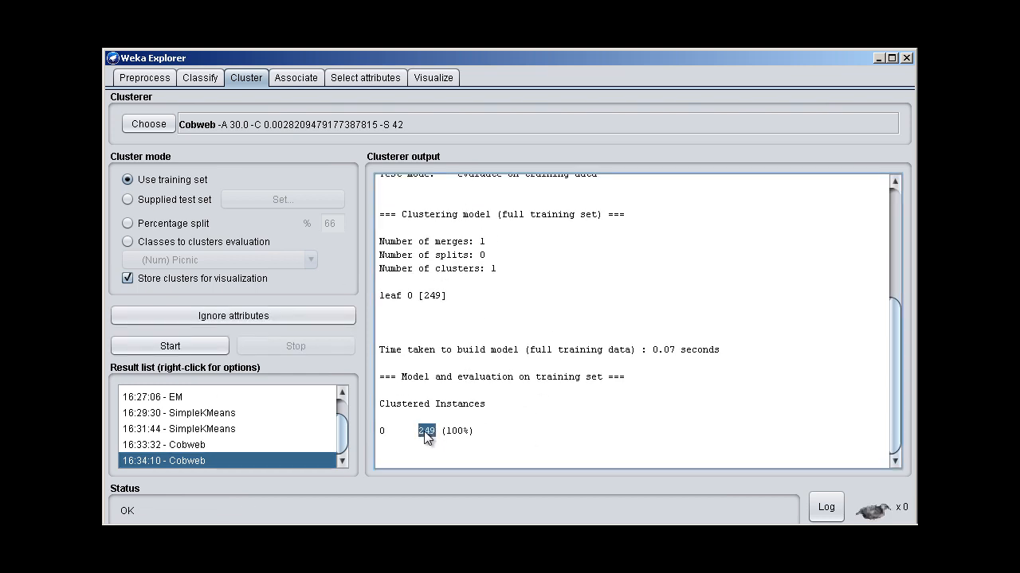
left_click(478, 438)
left_click(195, 446)
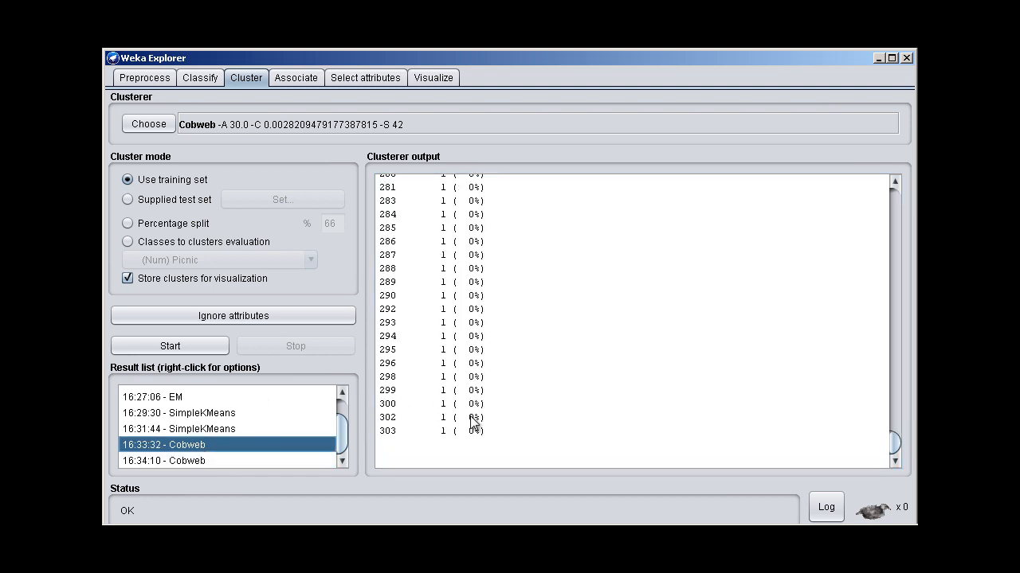
Visualize the cluster tree of the first Cobweb run and of the acuity 30 run, closing each view
right_click(239, 441)
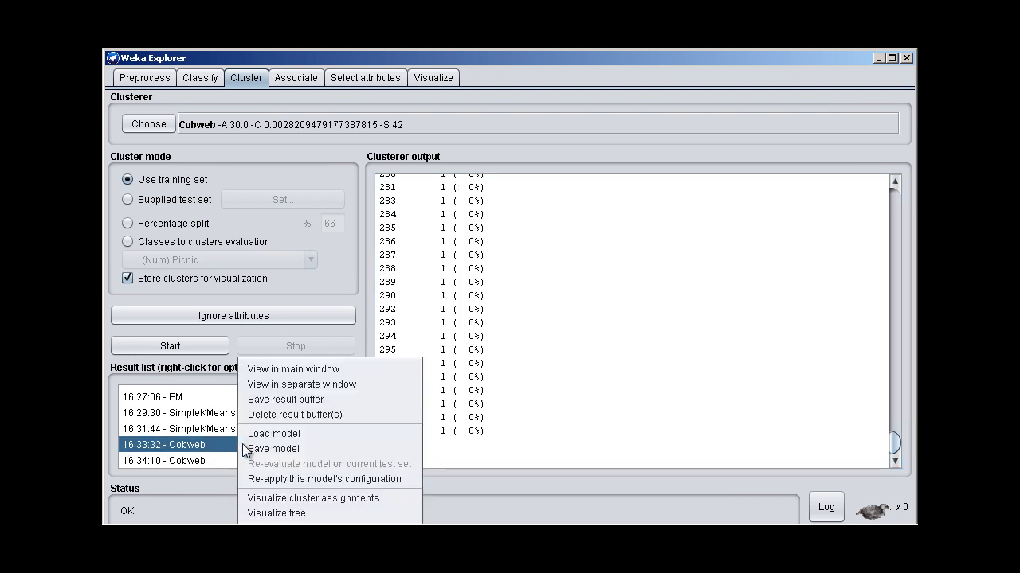
left_click(277, 513)
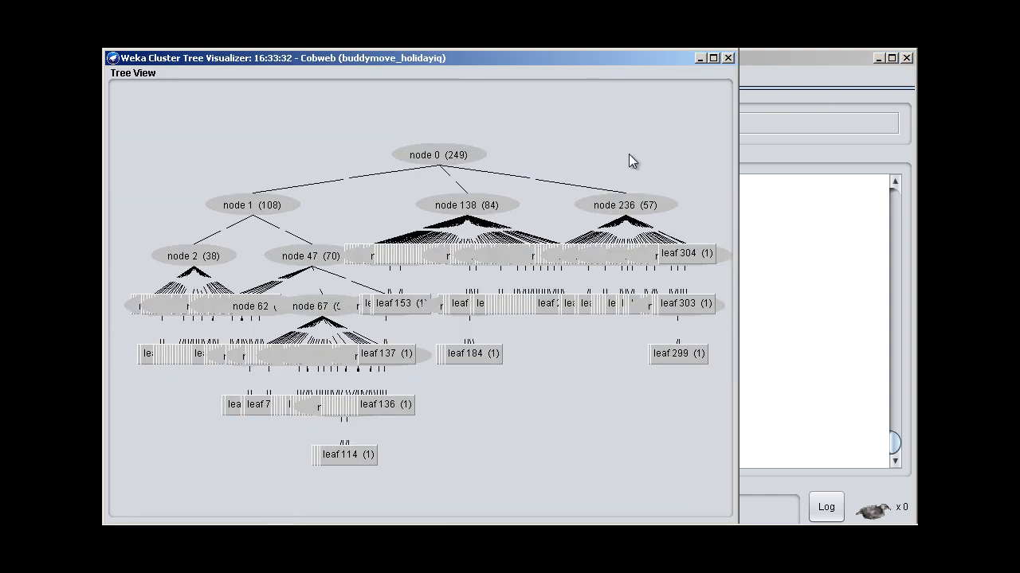
left_click(728, 59)
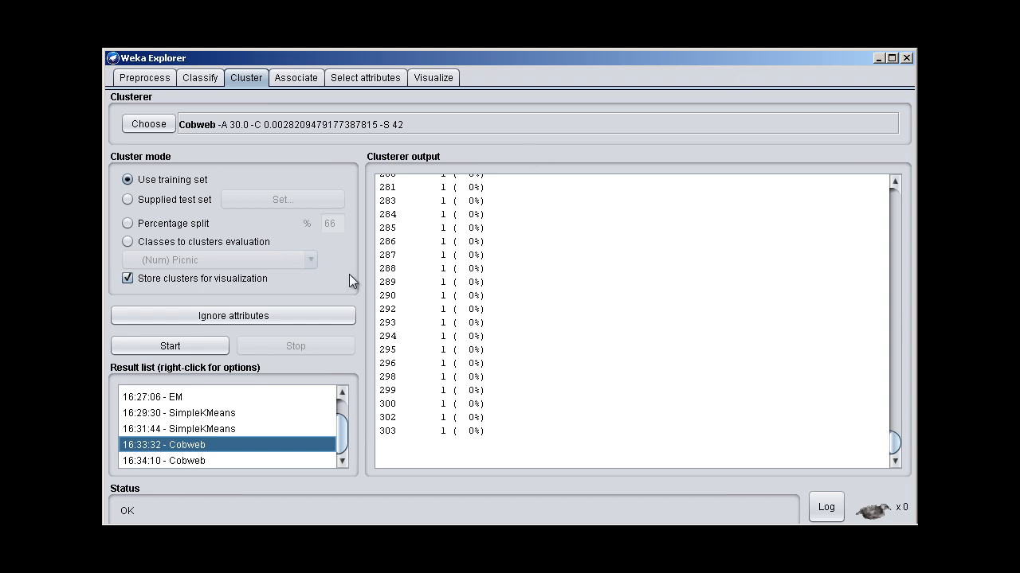
left_click(205, 461)
right_click(197, 462)
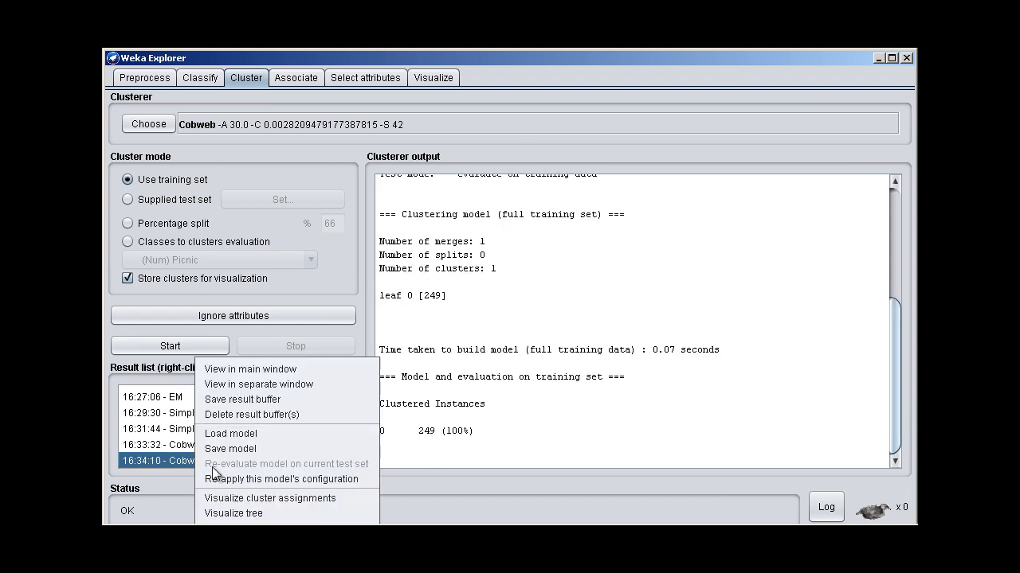
left_click(231, 514)
left_click(728, 58)
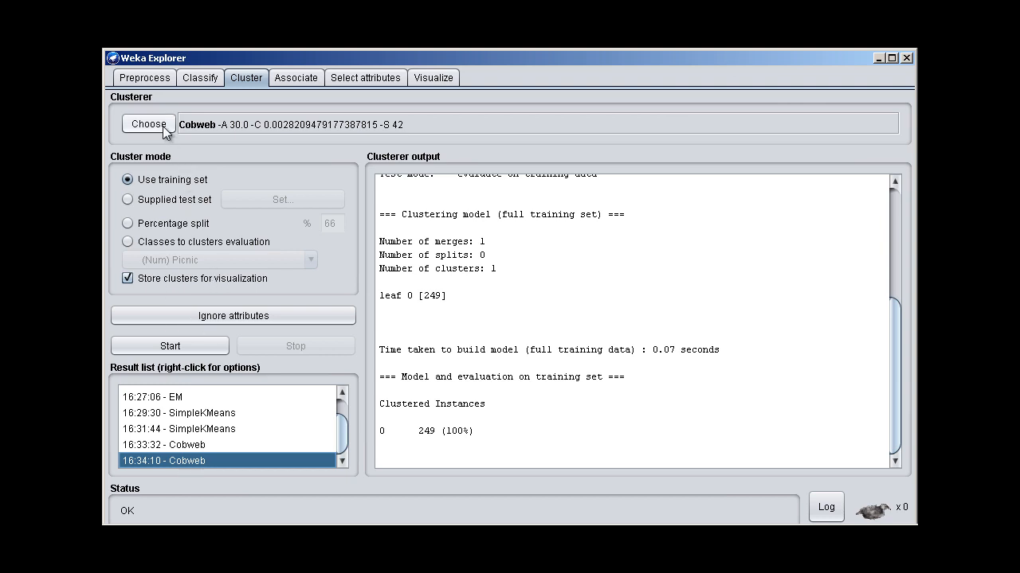
Set Cobweb's acuity to 20, rerun the clustering, and examine the merges, splits and number of clusters in its output
left_click(184, 124)
double_click(469, 270)
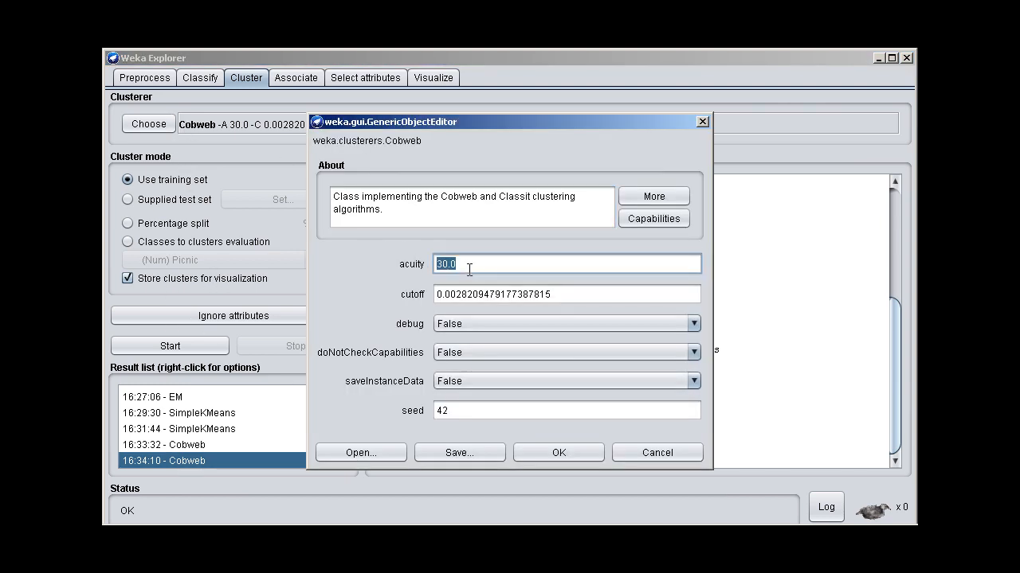
type("20")
left_click(530, 456)
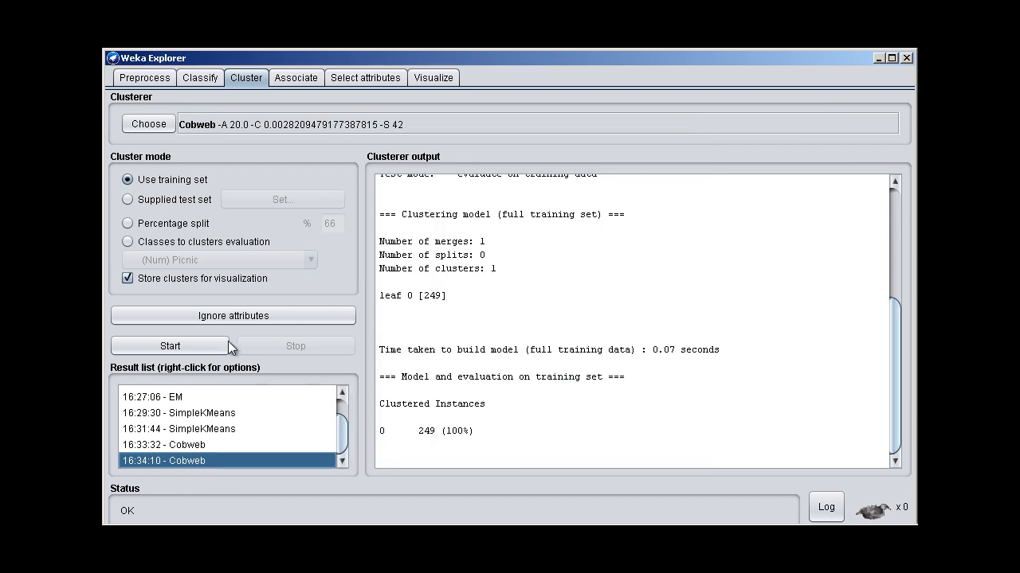
left_click(182, 337)
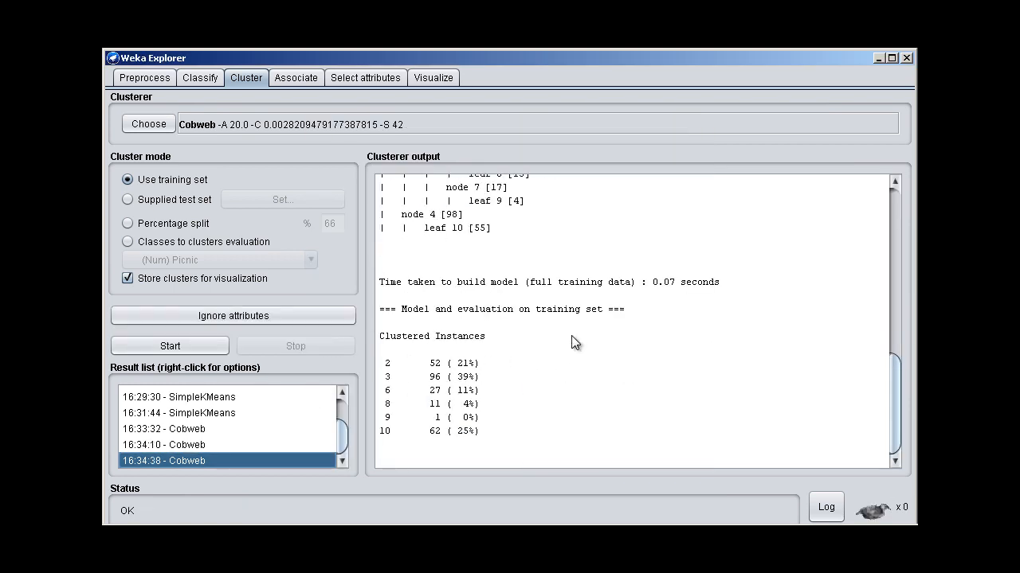
scroll(484, 396, "up", 10)
scroll(483, 396, "down", 2)
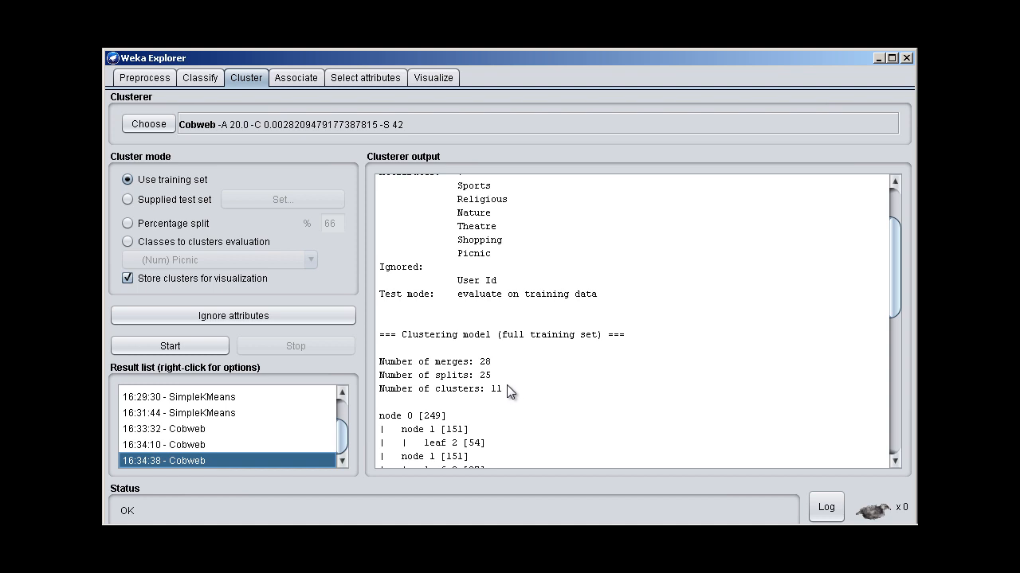
Examine the number of clusters, the node hierarchy and the clustered instance counts in the acuity 20 Cobweb output
double_click(500, 389)
scroll(555, 399, "down", 1)
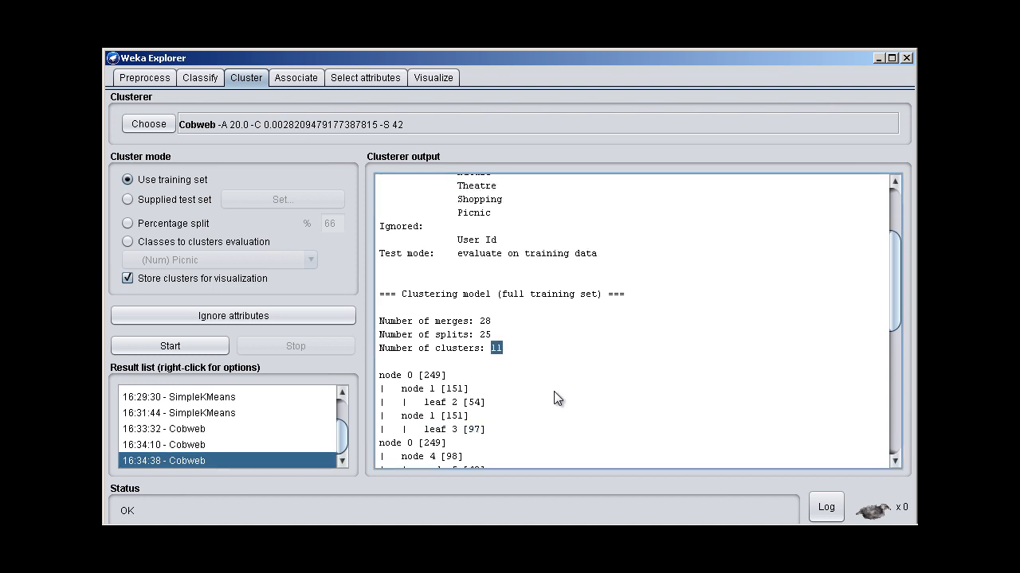
scroll(556, 399, "down", 3)
scroll(556, 399, "down", 2)
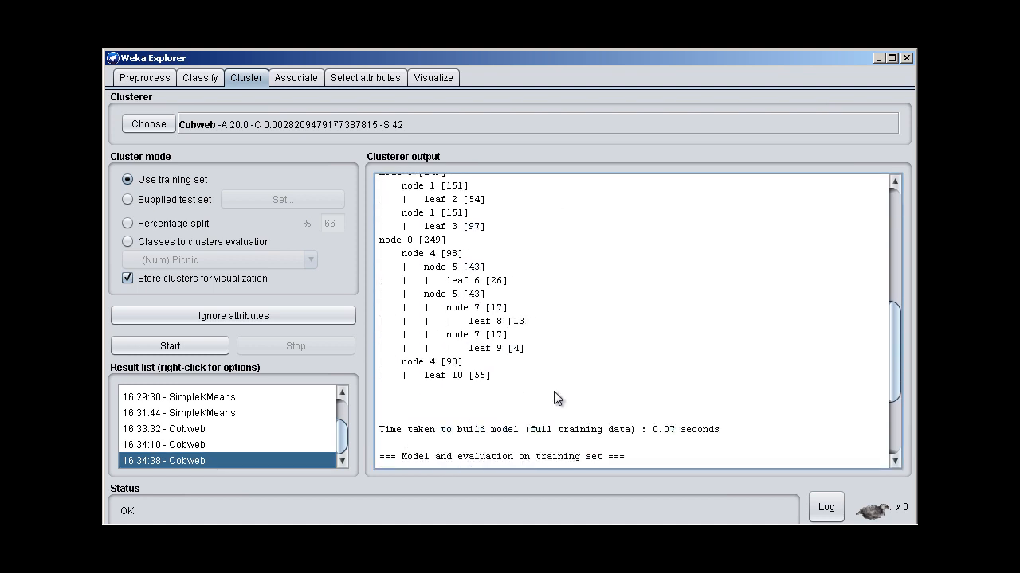
left_click(231, 126)
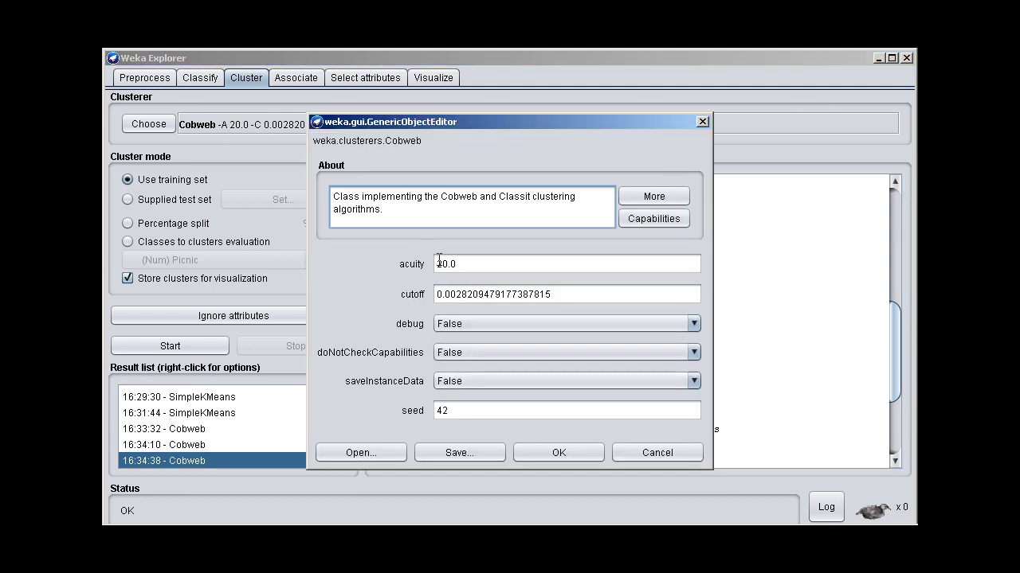
left_click(660, 456)
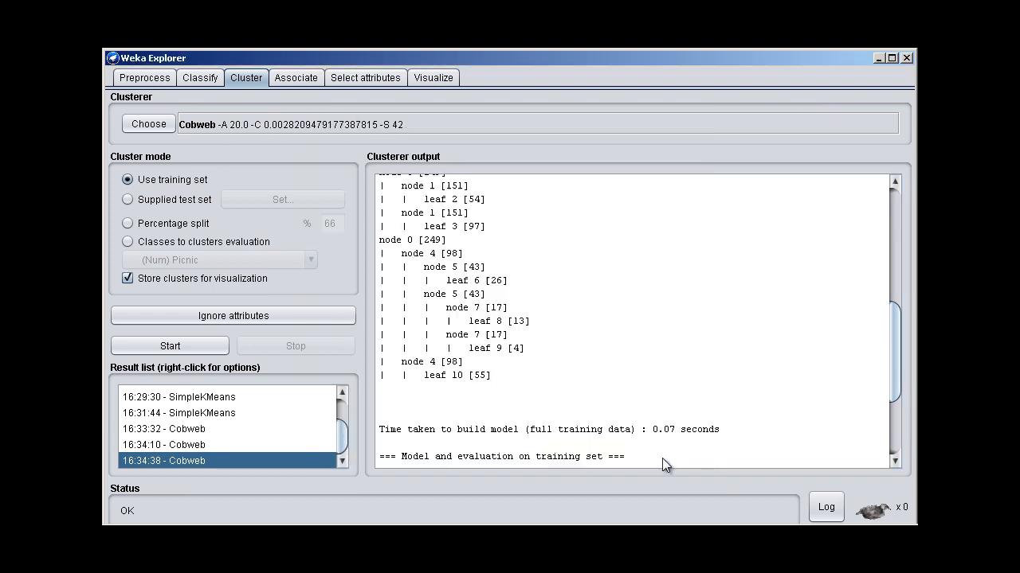
scroll(568, 325, "down", 1)
scroll(568, 319, "down", 3)
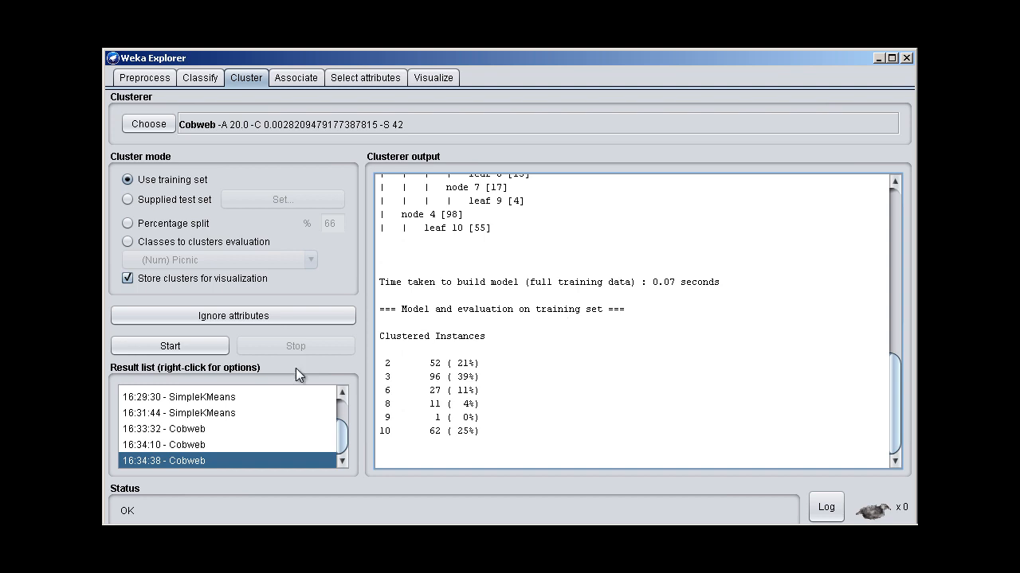
Visualize the cluster tree of the acuity 20 Cobweb run, closing the view when finished
right_click(191, 459)
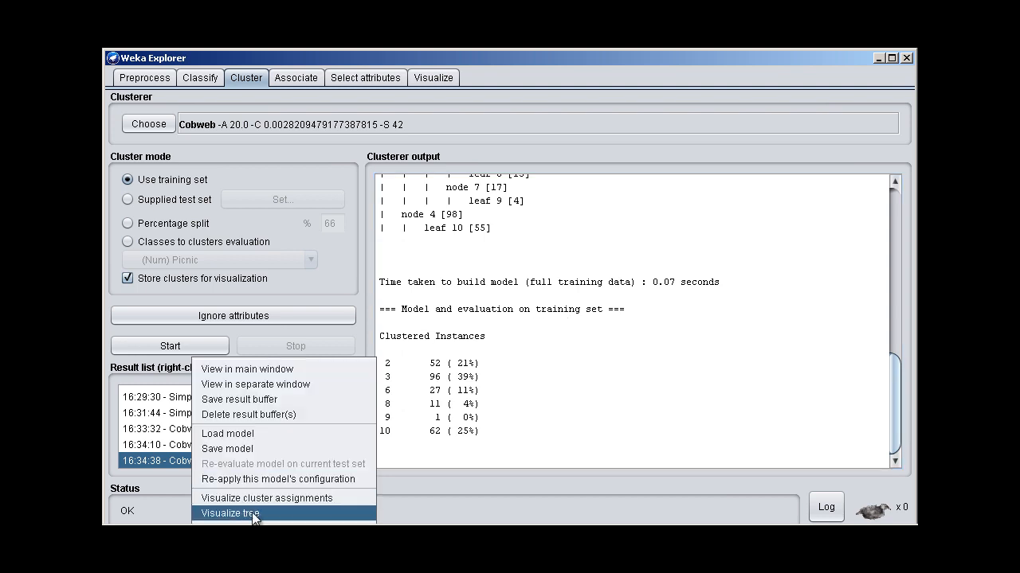
left_click(230, 513)
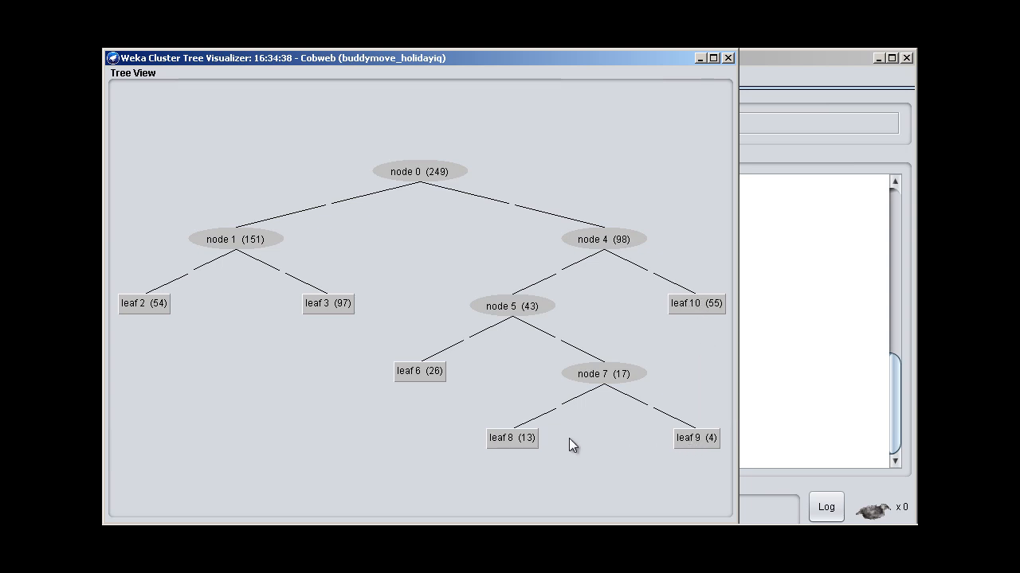
left_click(728, 58)
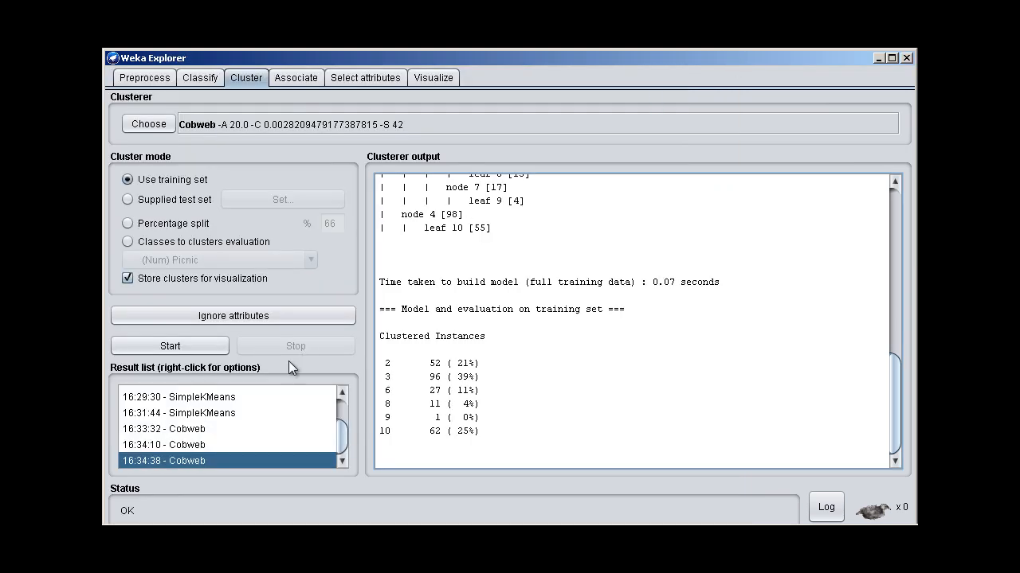
Visualize the acuity 20 Cobweb run's cluster assignments with added jitter and Cluster as Y, comparing the plot with the clustered instance counts
right_click(217, 459)
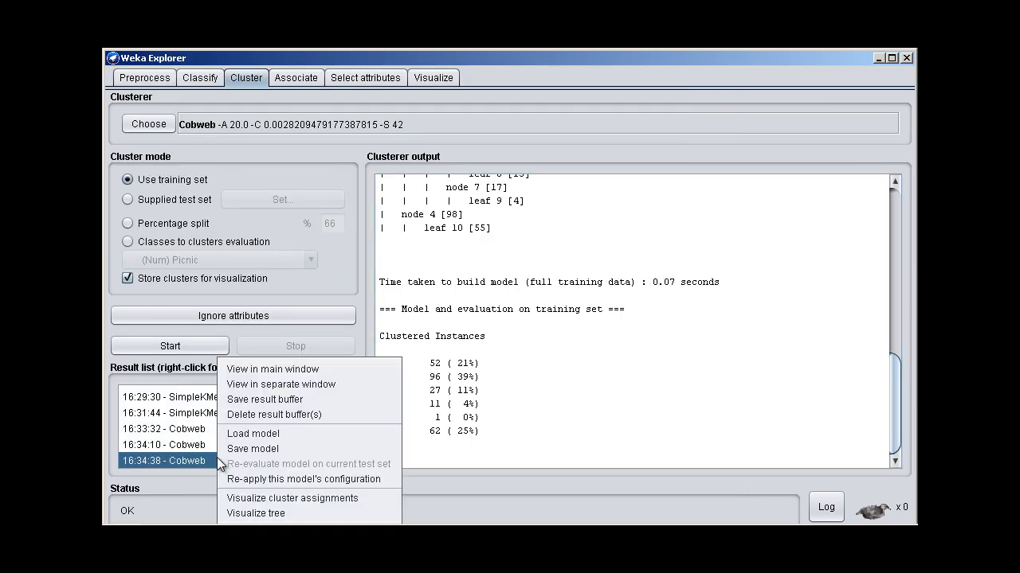
left_click(269, 498)
left_click_drag(497, 134, 634, 135)
left_click(619, 87)
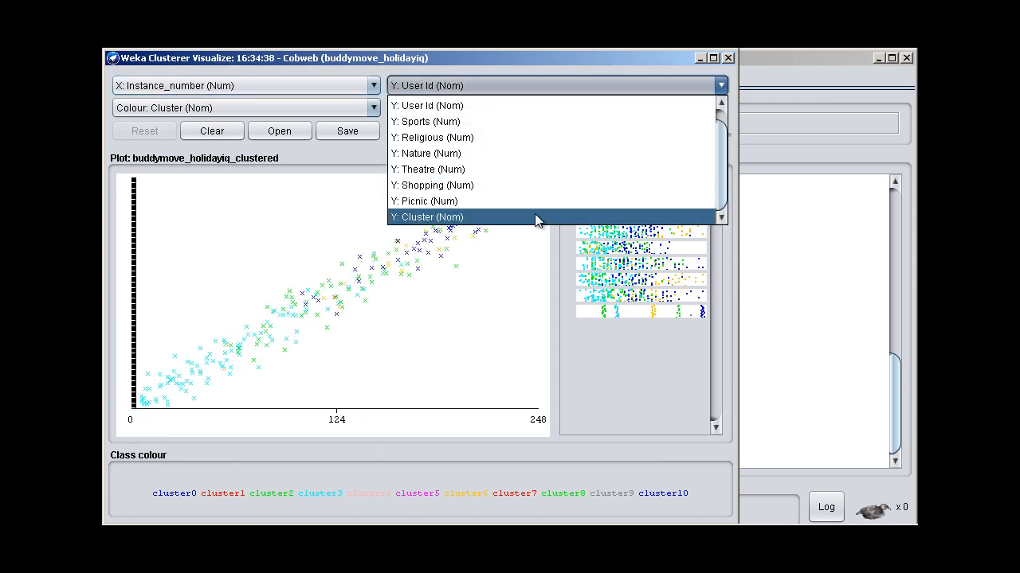
left_click(535, 217)
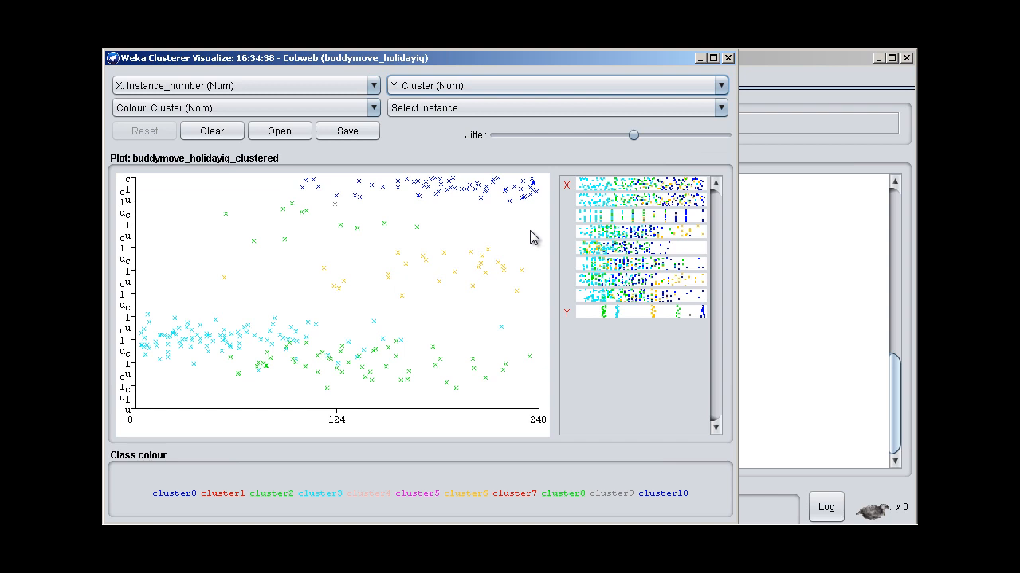
left_click(789, 303)
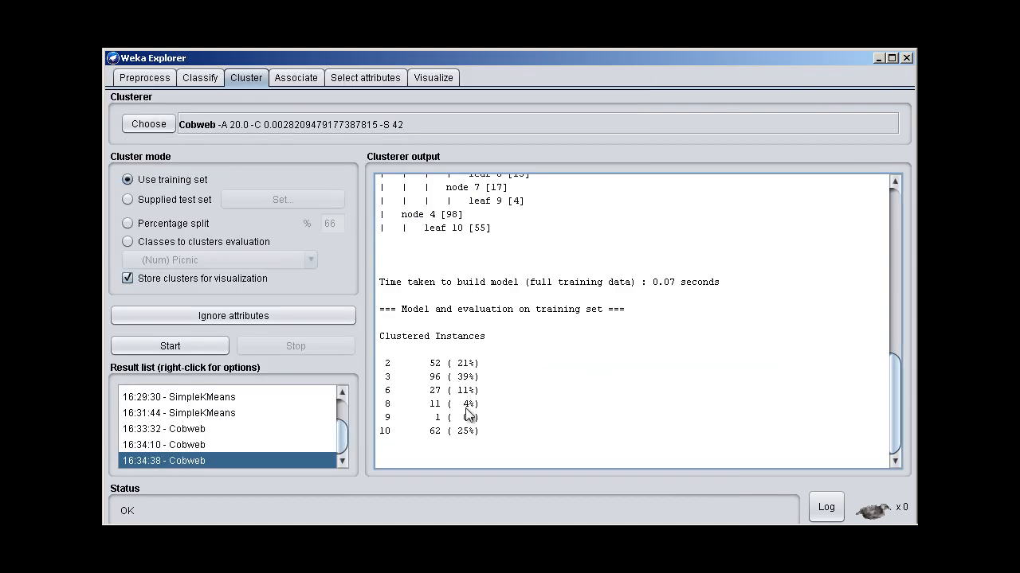
key("alt+Tab")
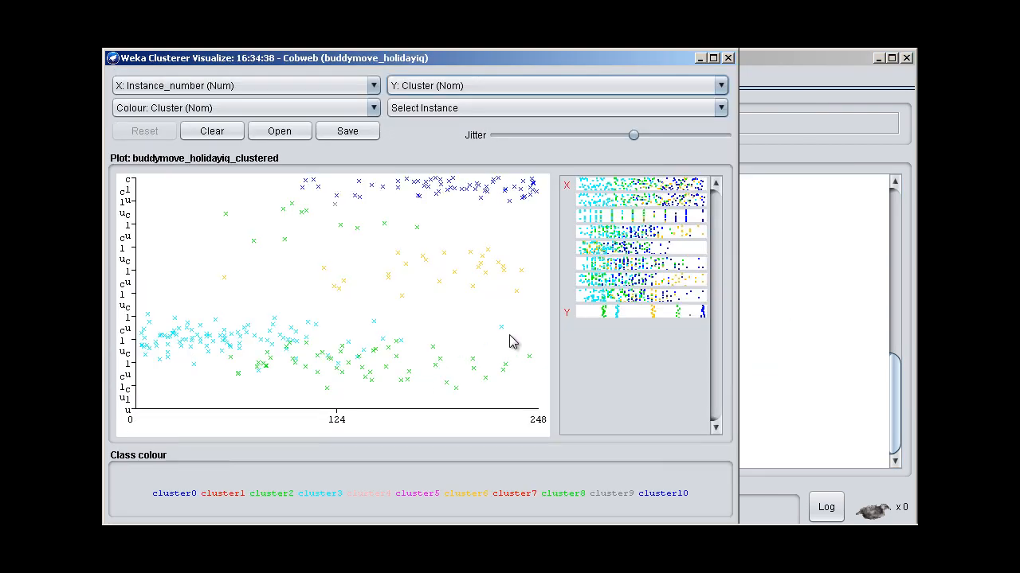
Change the plot colour of cluster3 to black
left_click(334, 494)
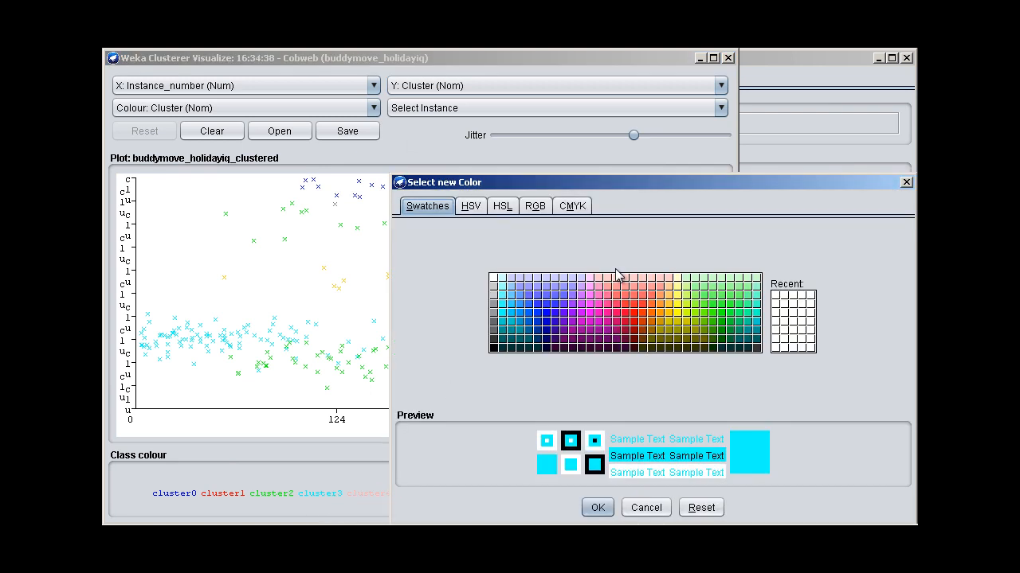
left_click(493, 350)
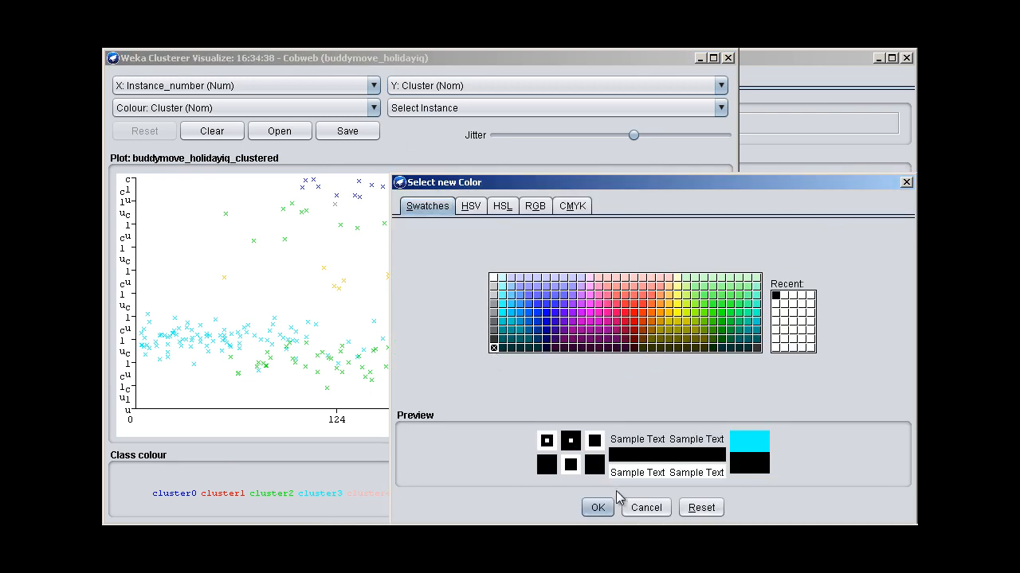
left_click(597, 507)
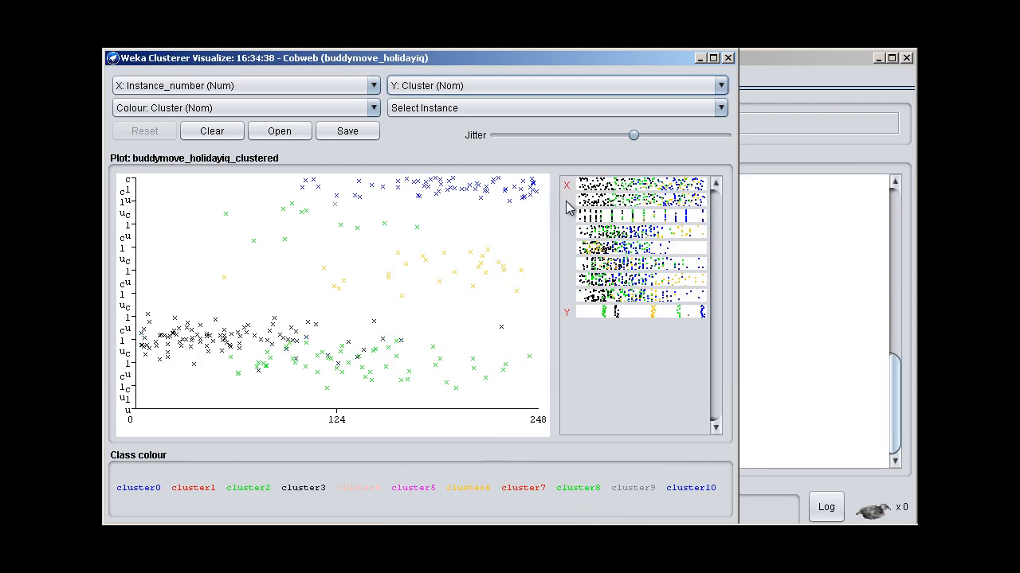
Plot the clusters against Sports and against Religious on the X axis
left_click(599, 200)
left_click(599, 216)
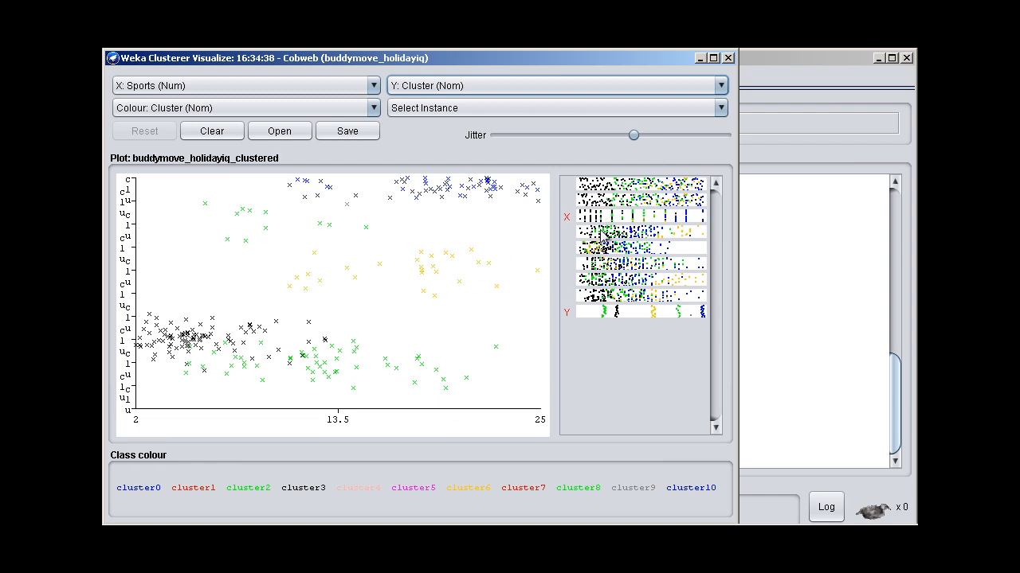
left_click(601, 231)
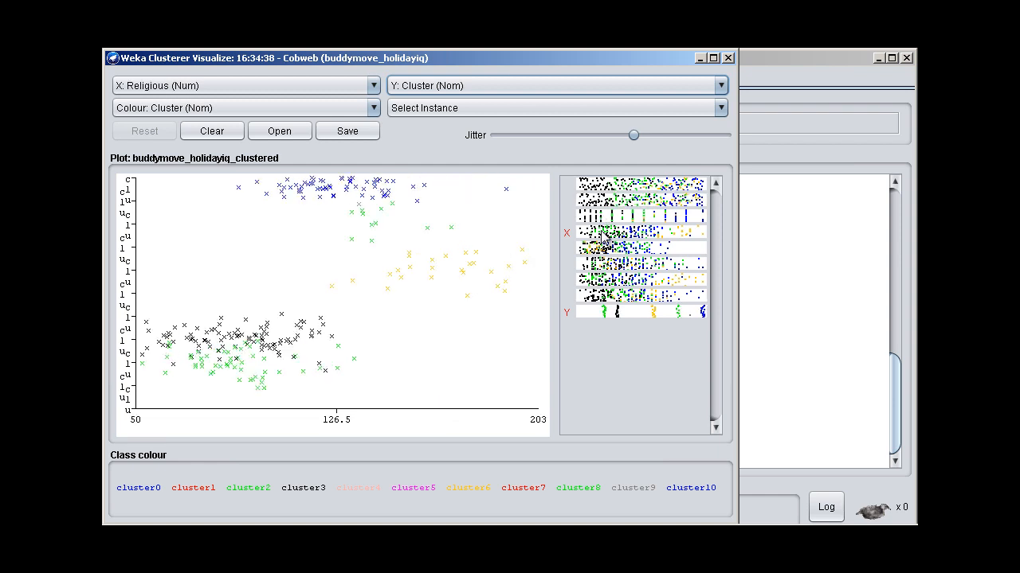
Mark the cluster3 points with a rectangle selection, discard the selection, and close the plot
left_click(421, 113)
left_click(418, 141)
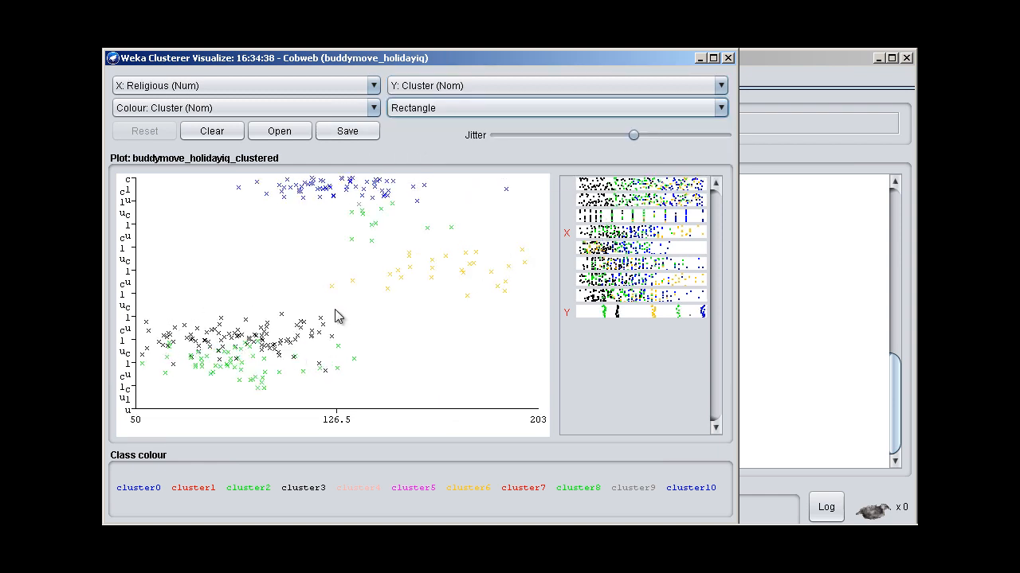
left_click_drag(139, 298, 336, 376)
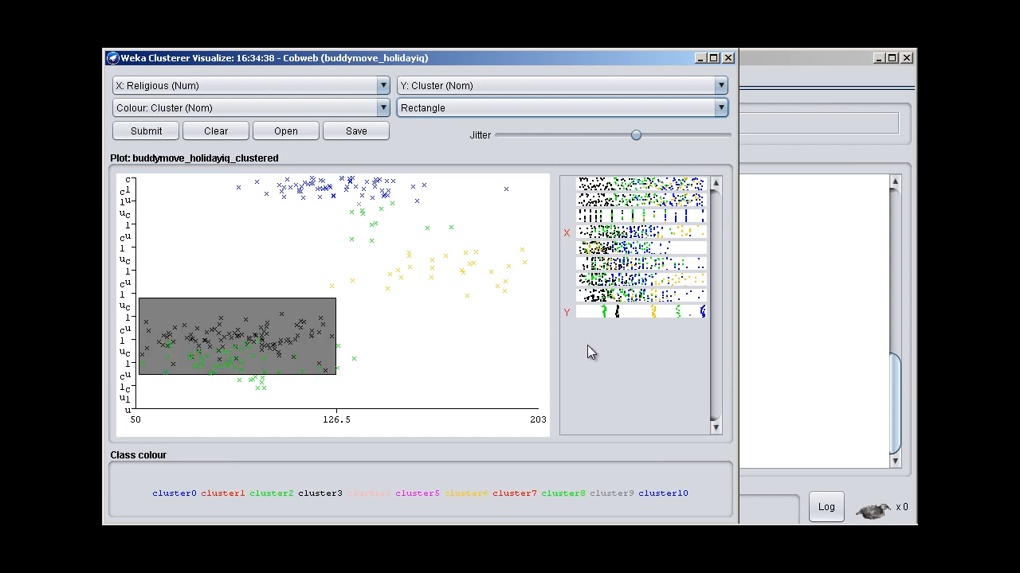
left_click(645, 296)
left_click(634, 236)
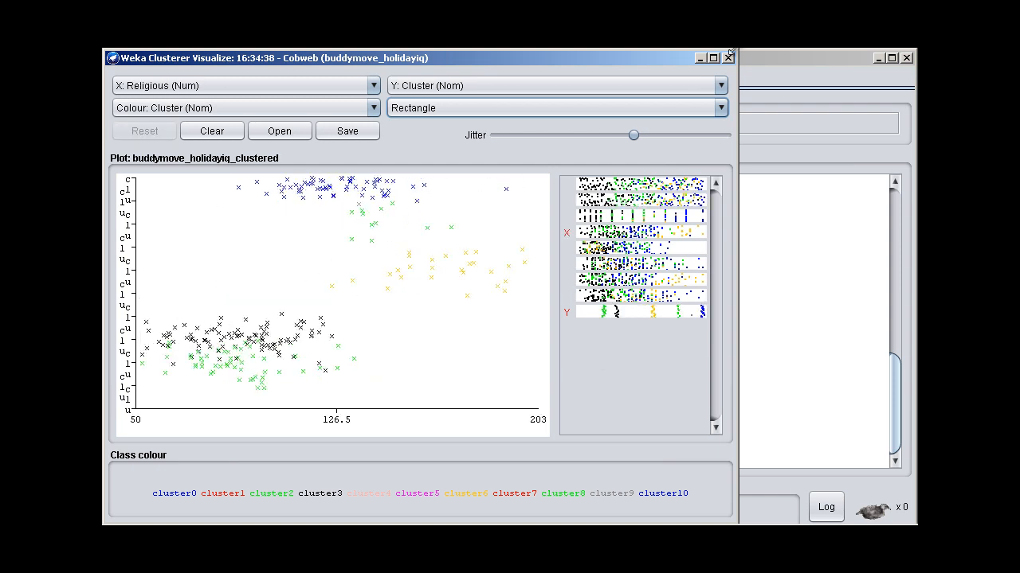
left_click(729, 57)
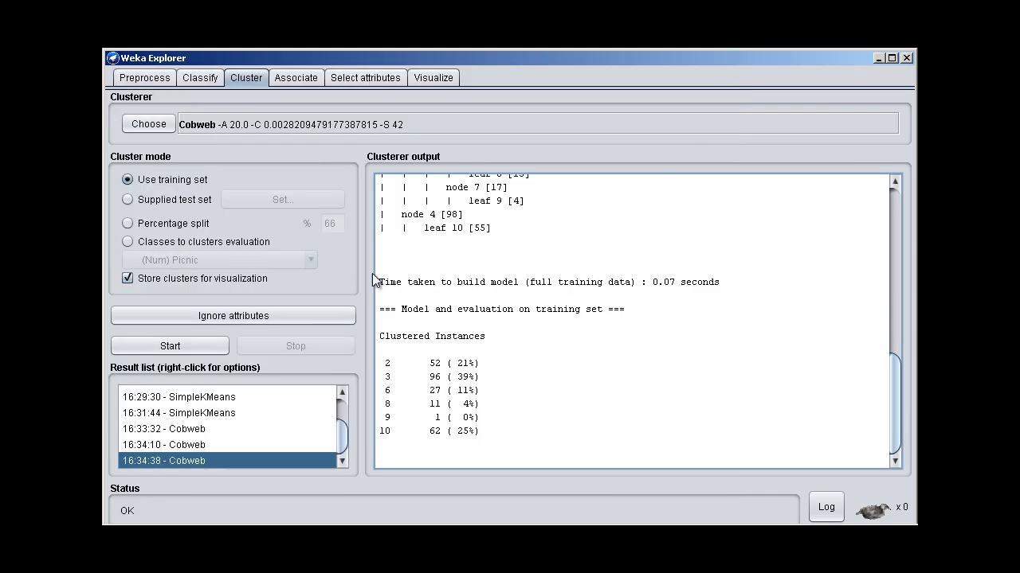
Step back through the earlier EM and SimpleKMeans results to compare their clustered instance counts
left_click(215, 445)
key("Up")
key("Up")
key("Up")
key("Up")
key("Up")
key("Up")
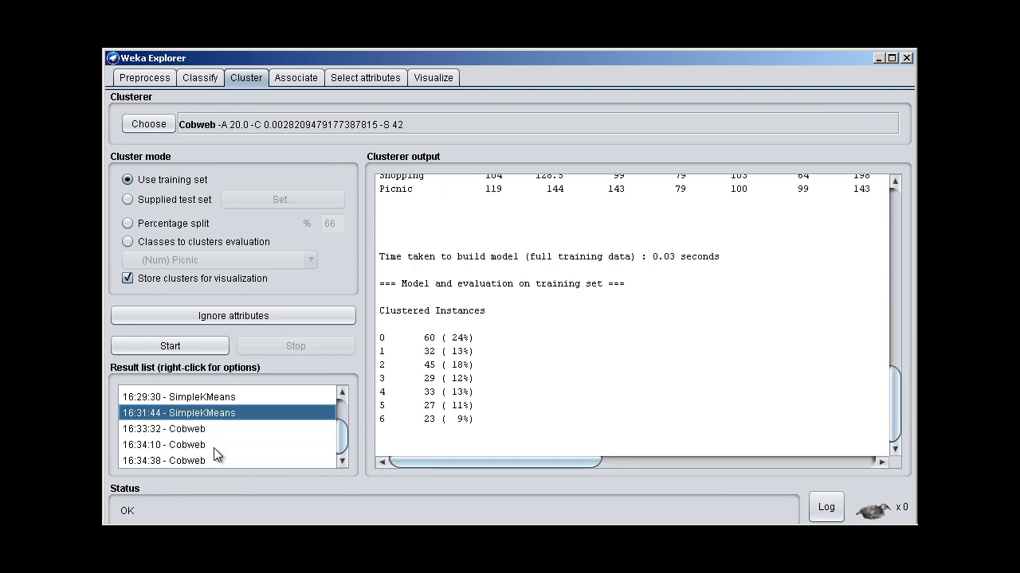
key("Down")
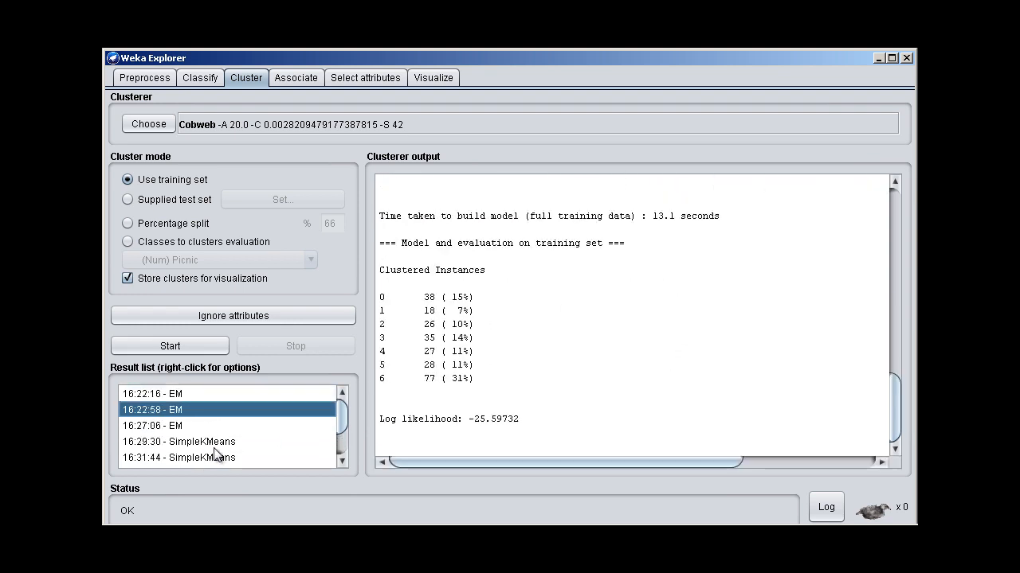
key("Up")
key("Down")
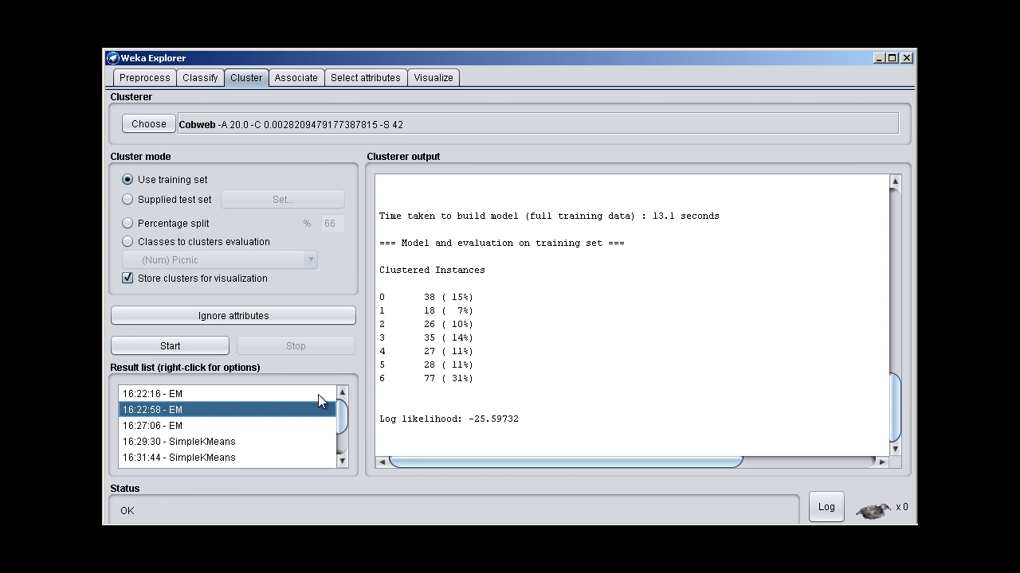
key("Down")
key("Up")
key("Down")
key("Down")
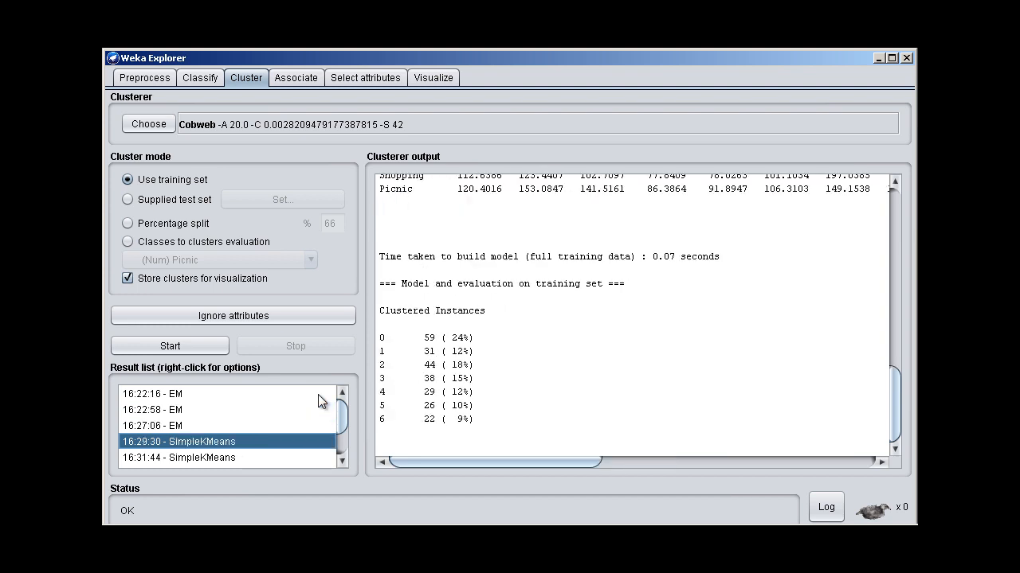
Examine the final cluster centroids of the first SimpleKMeans run, focusing on the size of cluster 0
scroll(444, 374, "up", 4)
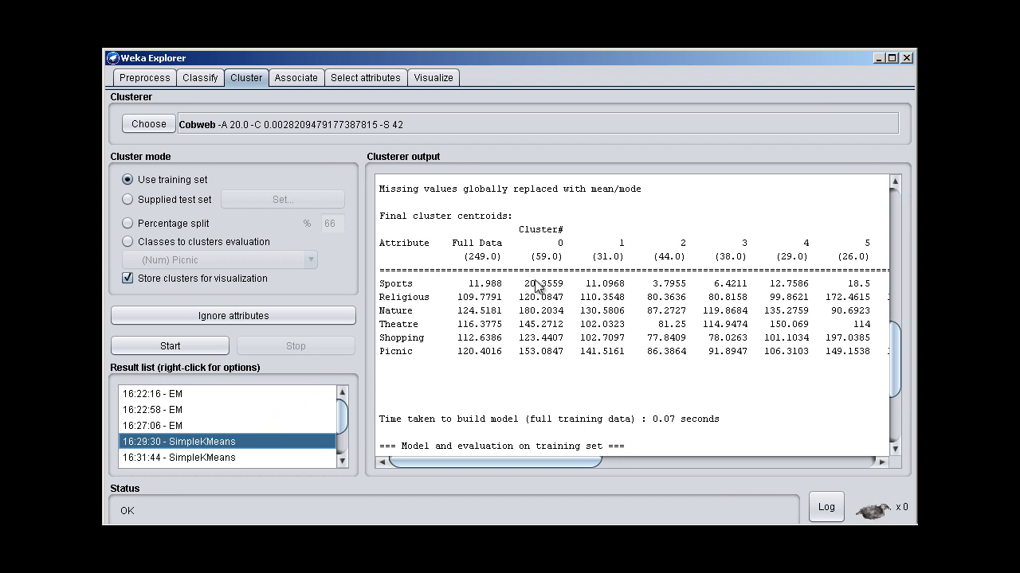
scroll(538, 285, "down", 3)
scroll(534, 357, "up", 1)
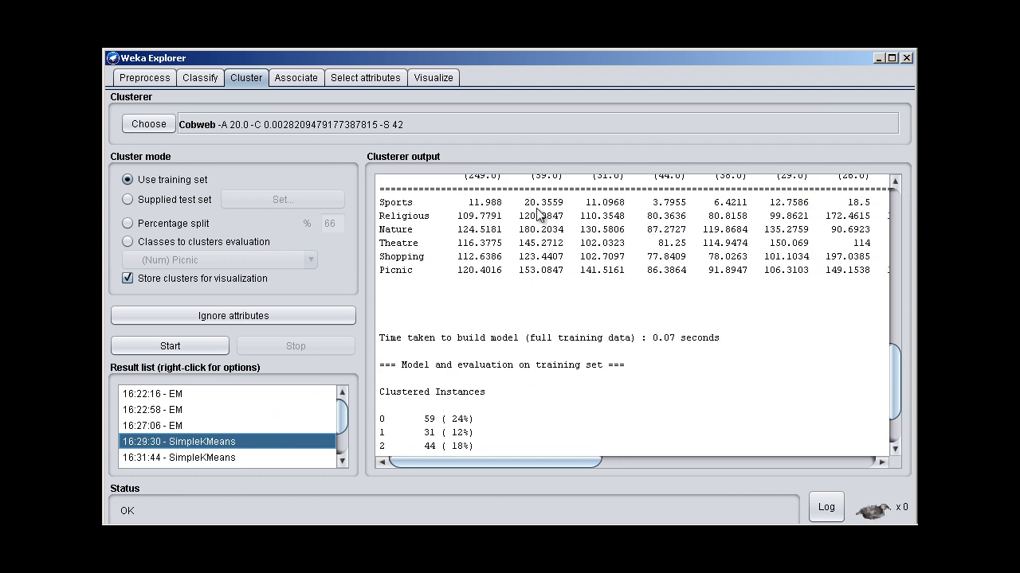
scroll(569, 328, "up", 2)
double_click(542, 256)
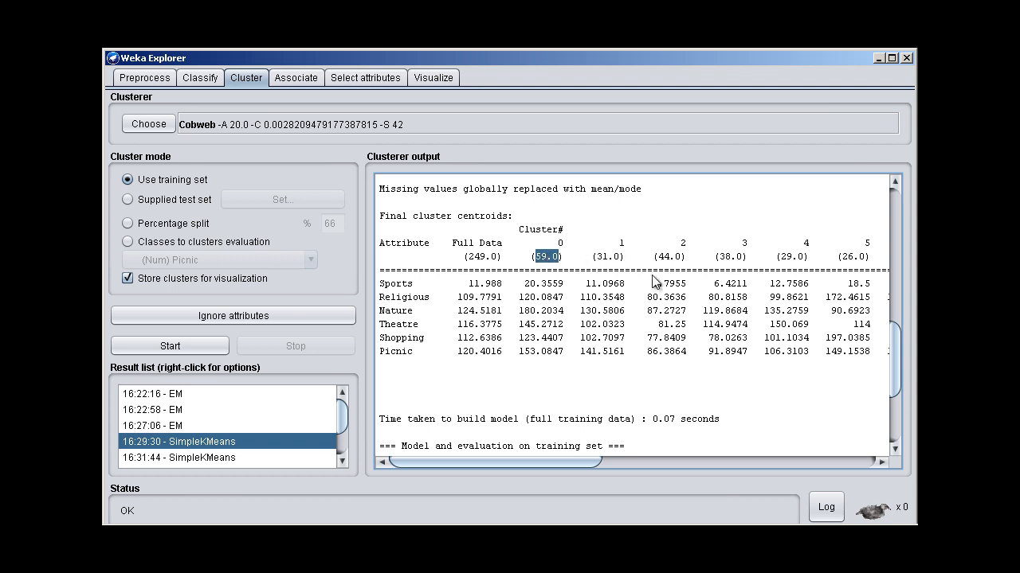
Review the last EM run's clustered instances and cluster 0's mean and standard deviation for Sports, Religious and Nature
left_click(183, 425)
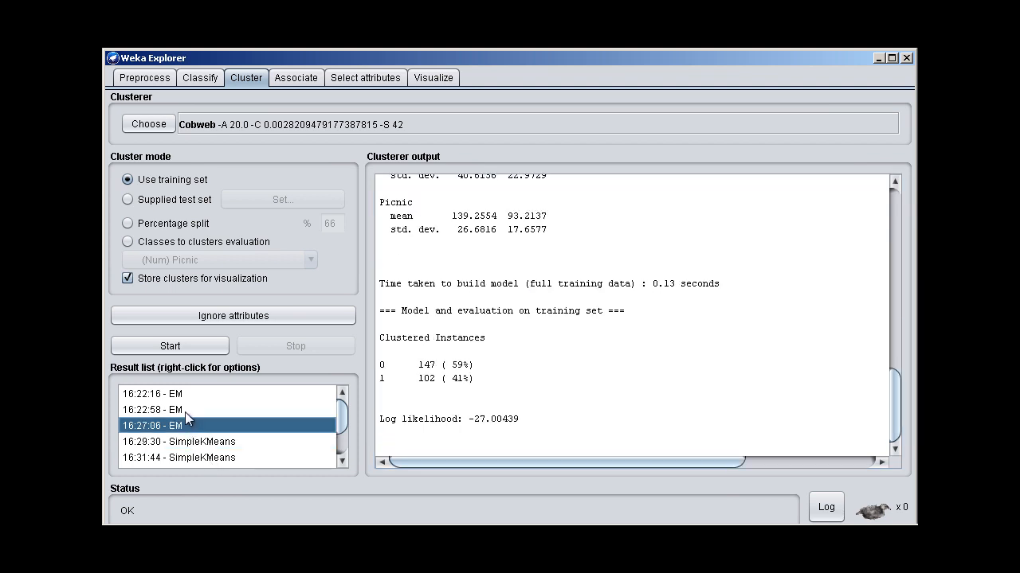
scroll(402, 370, "up", 1)
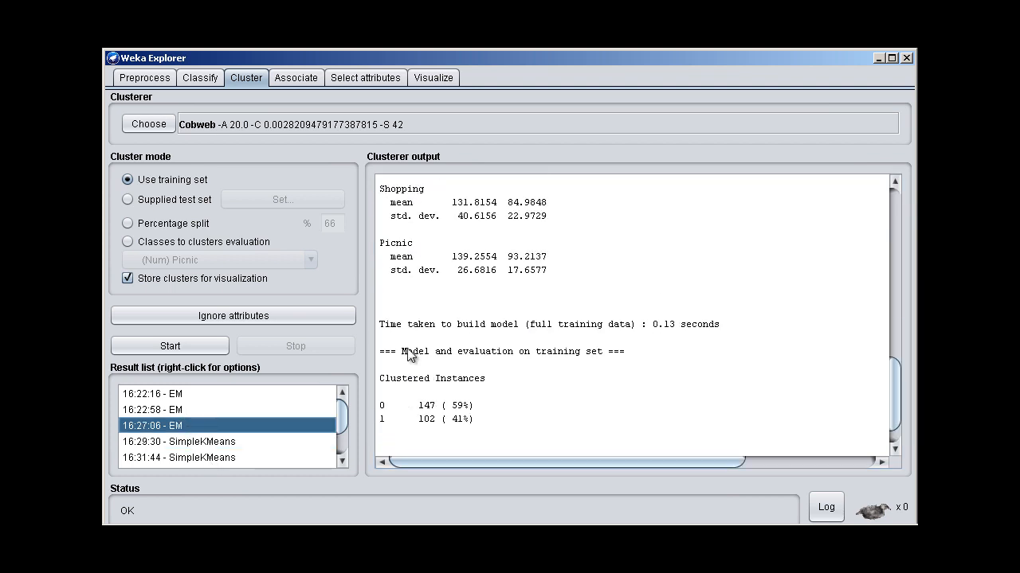
double_click(460, 406)
scroll(515, 407, "up", 9)
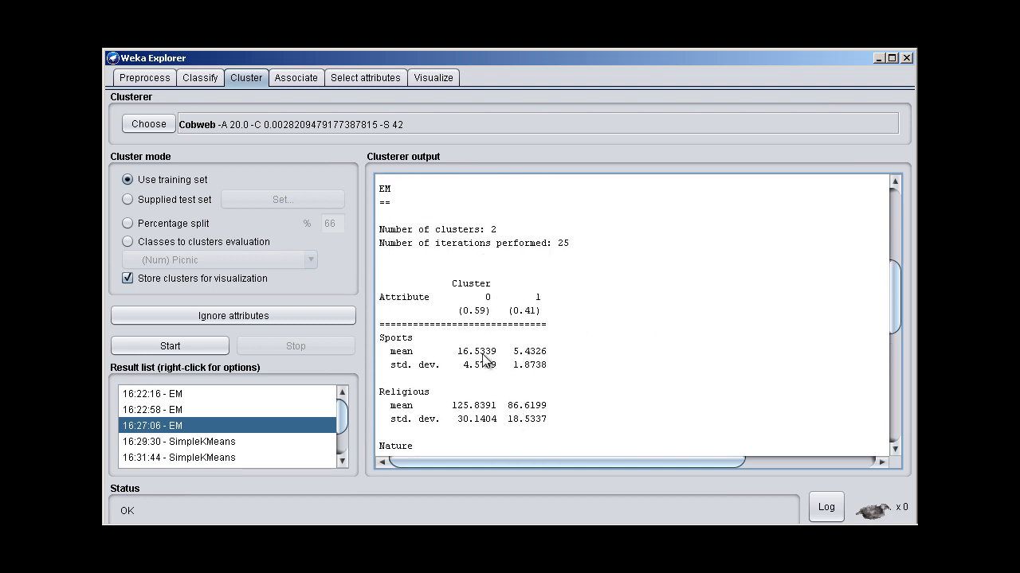
double_click(476, 351)
double_click(480, 365)
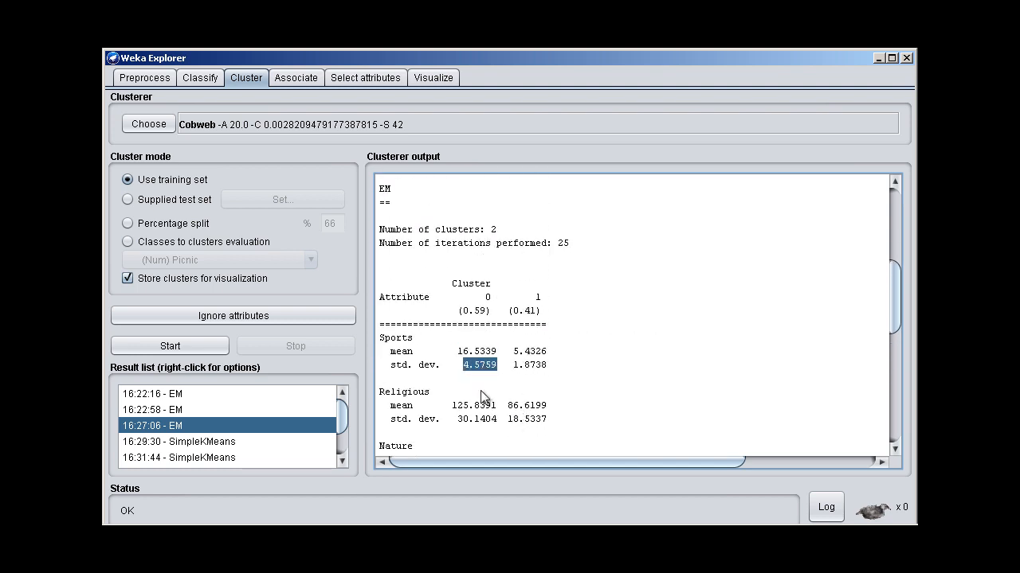
double_click(478, 419)
scroll(516, 377, "down", 2)
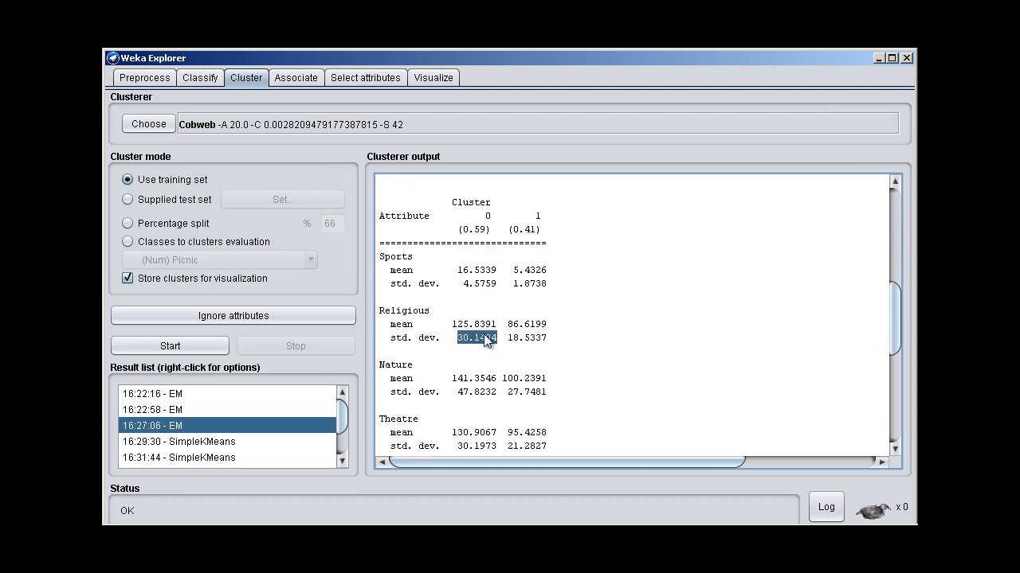
double_click(482, 390)
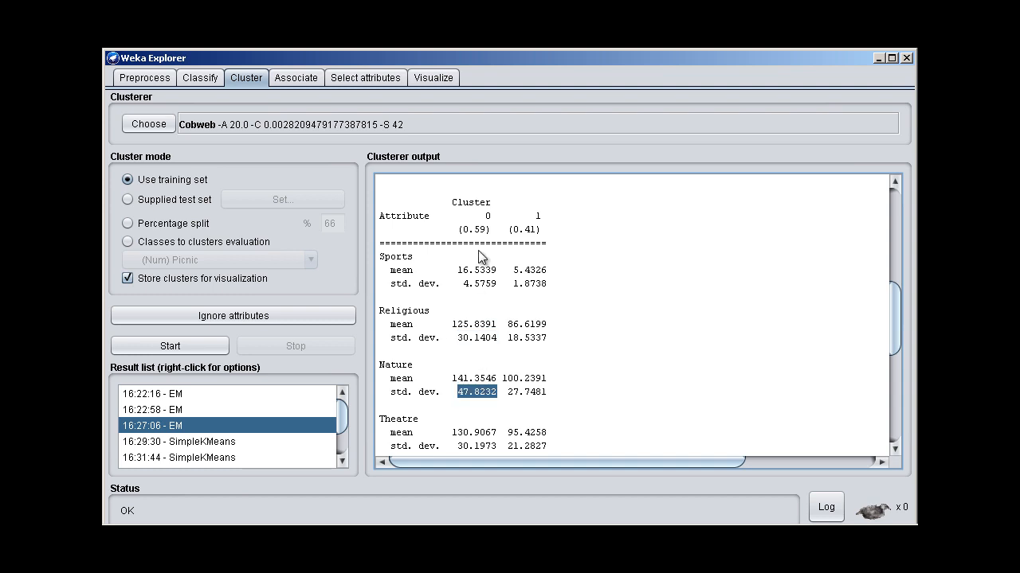